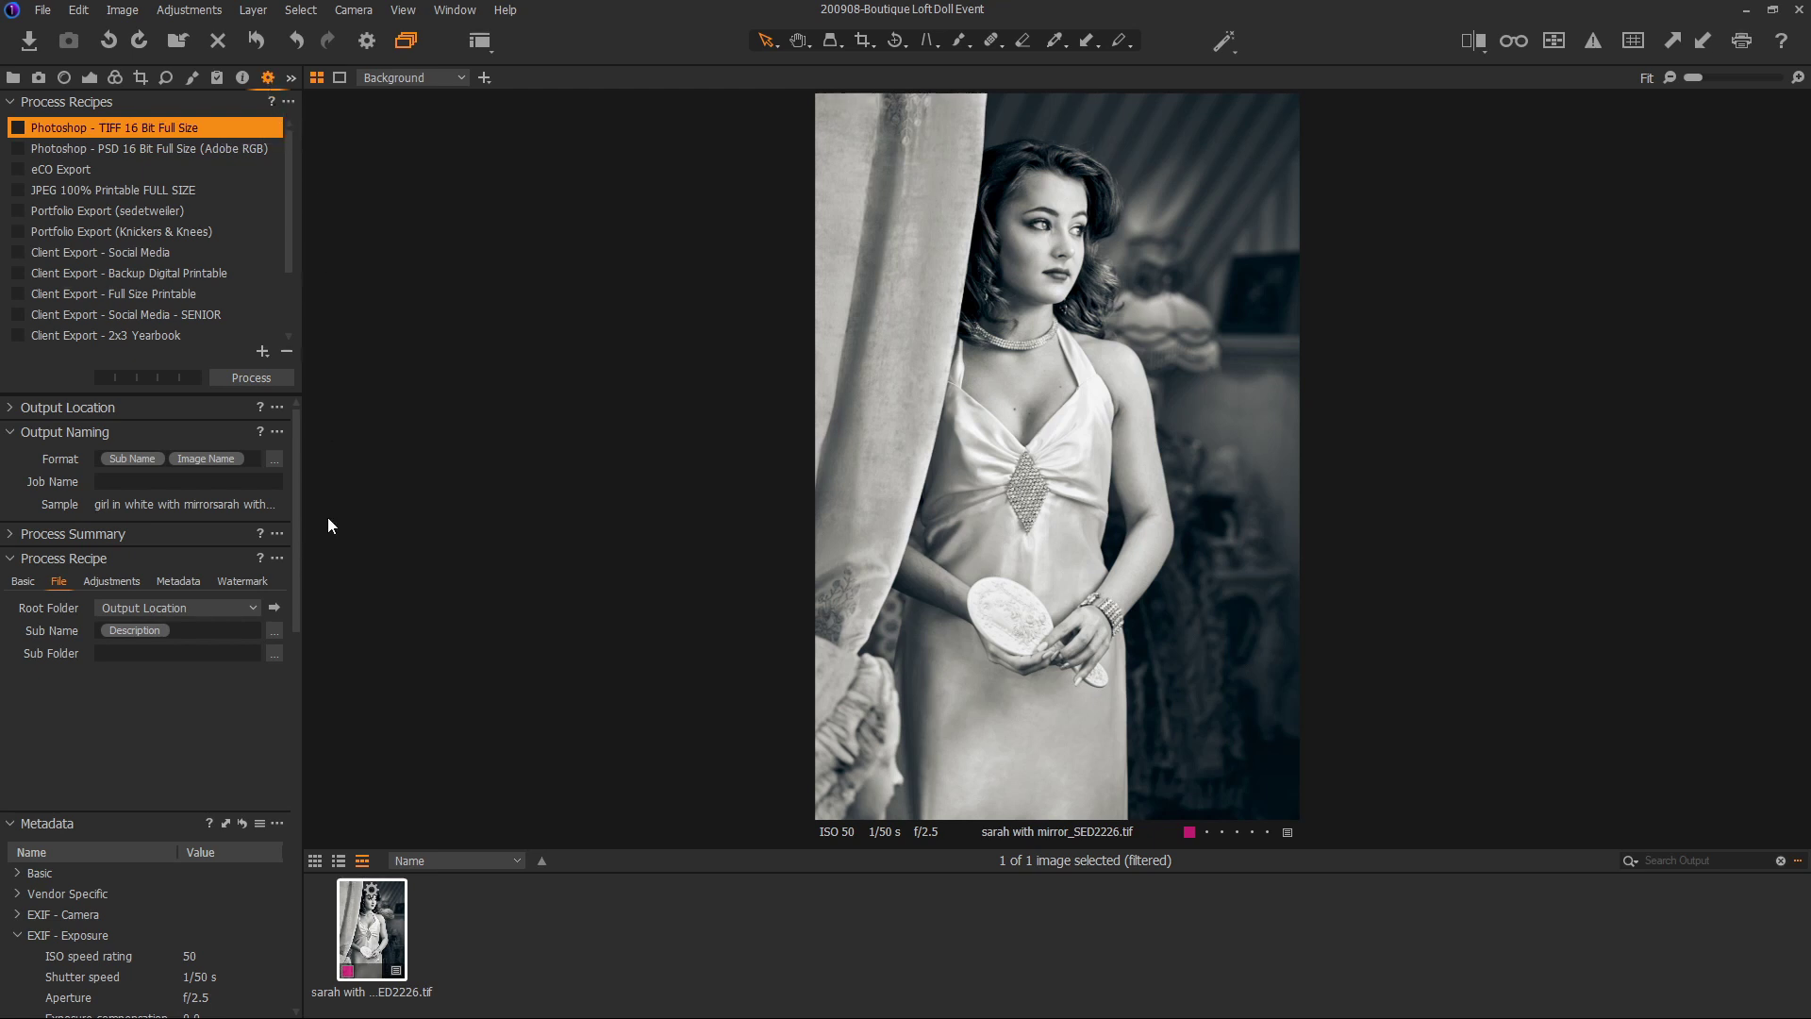
Rename the new Untitled process recipe to 'Social Media'.
left_click_drag(300, 528, 298, 908)
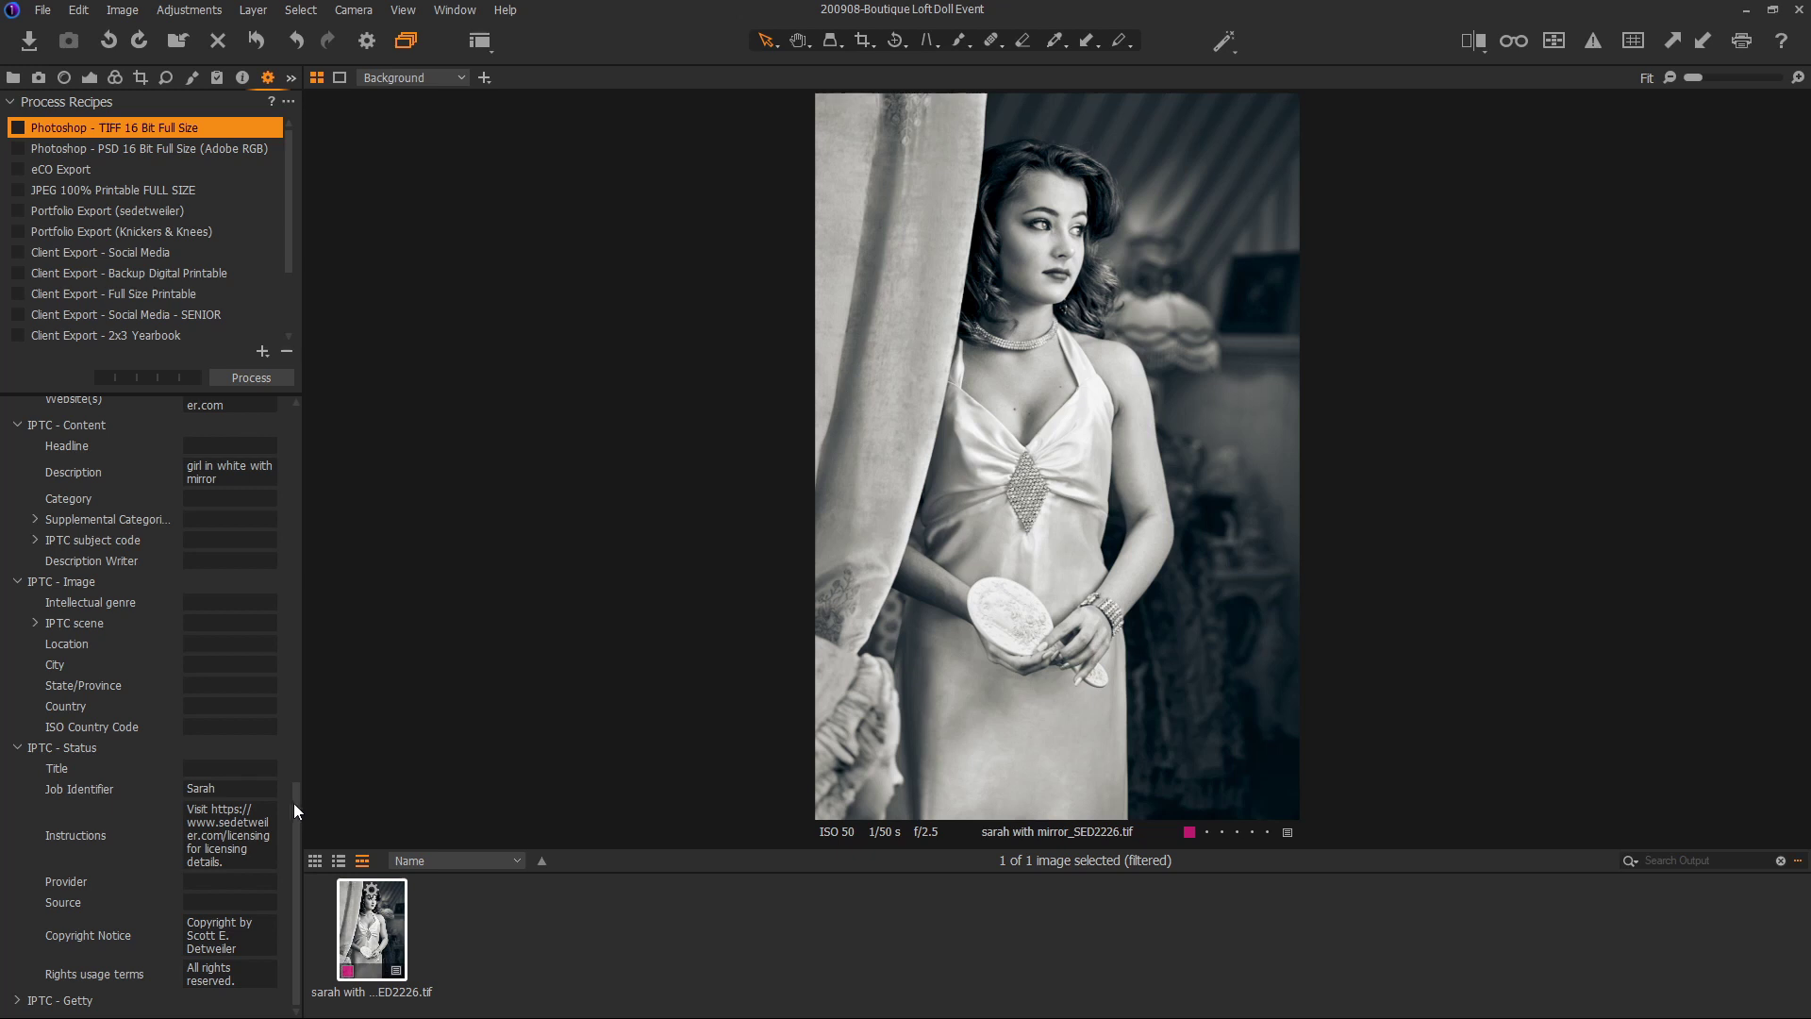
left_click_drag(298, 802, 328, 421)
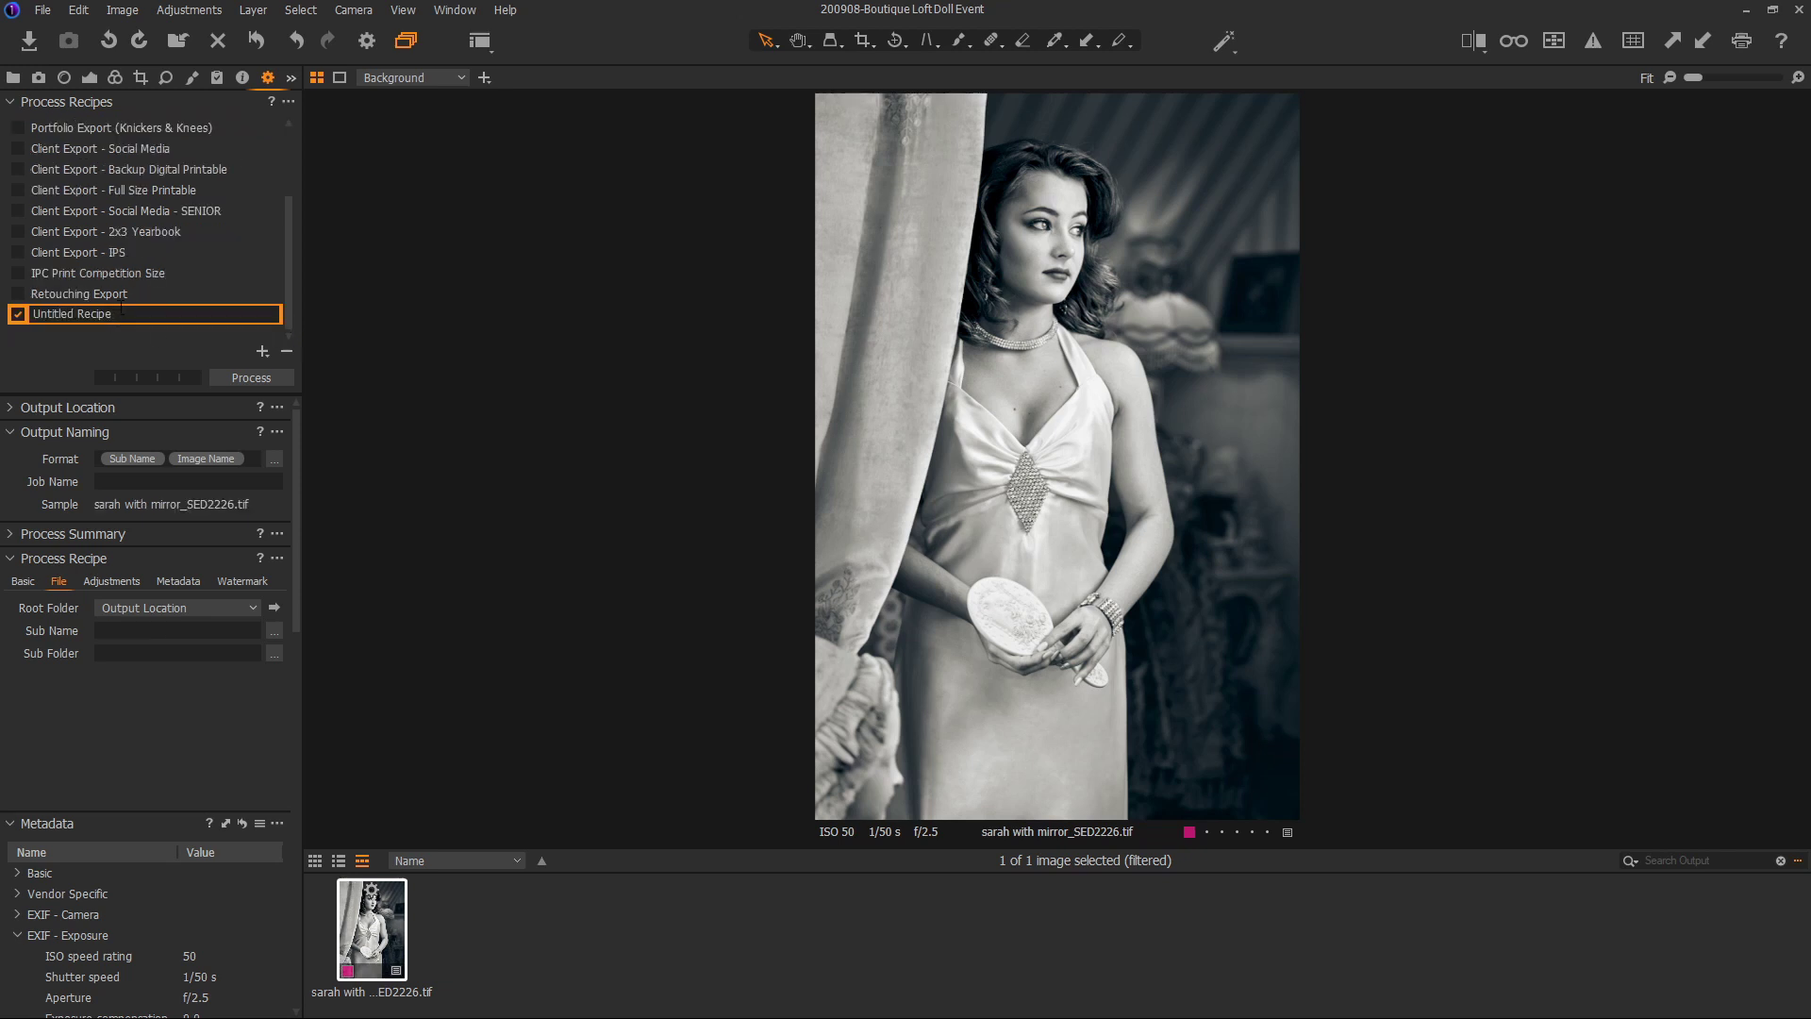
type("Social Media")
key("Return")
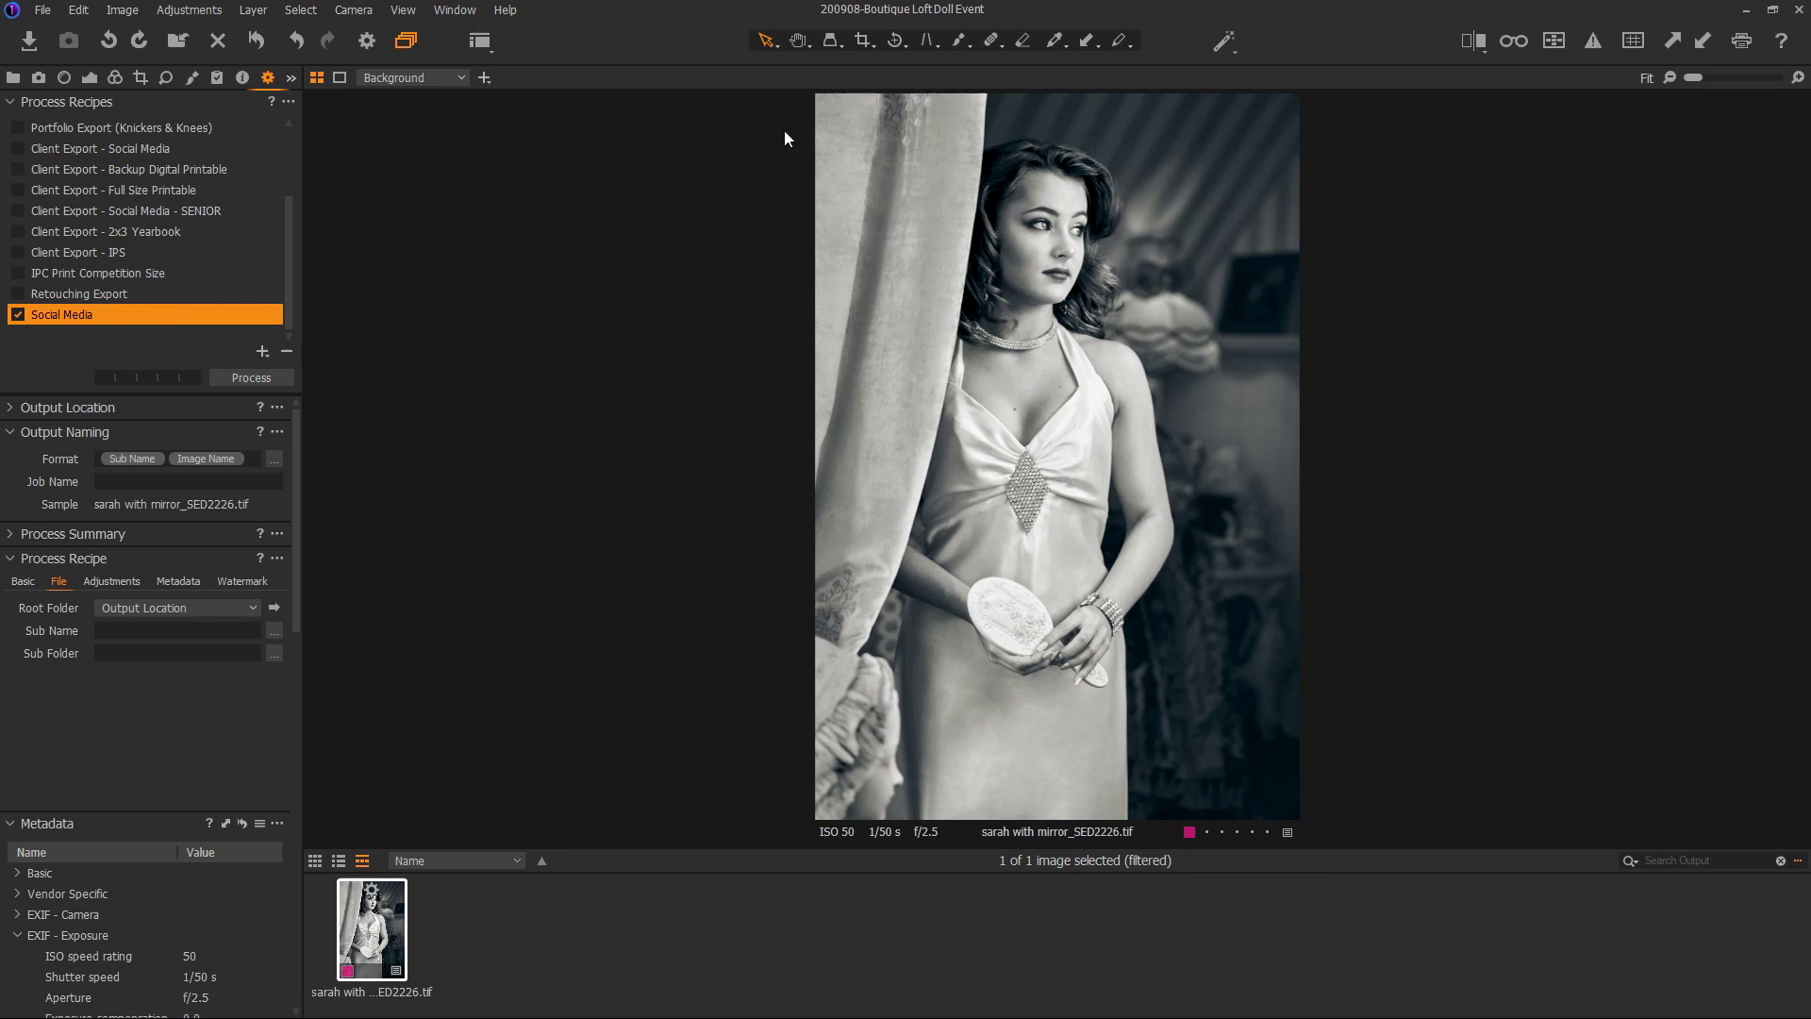
left_click(863, 41)
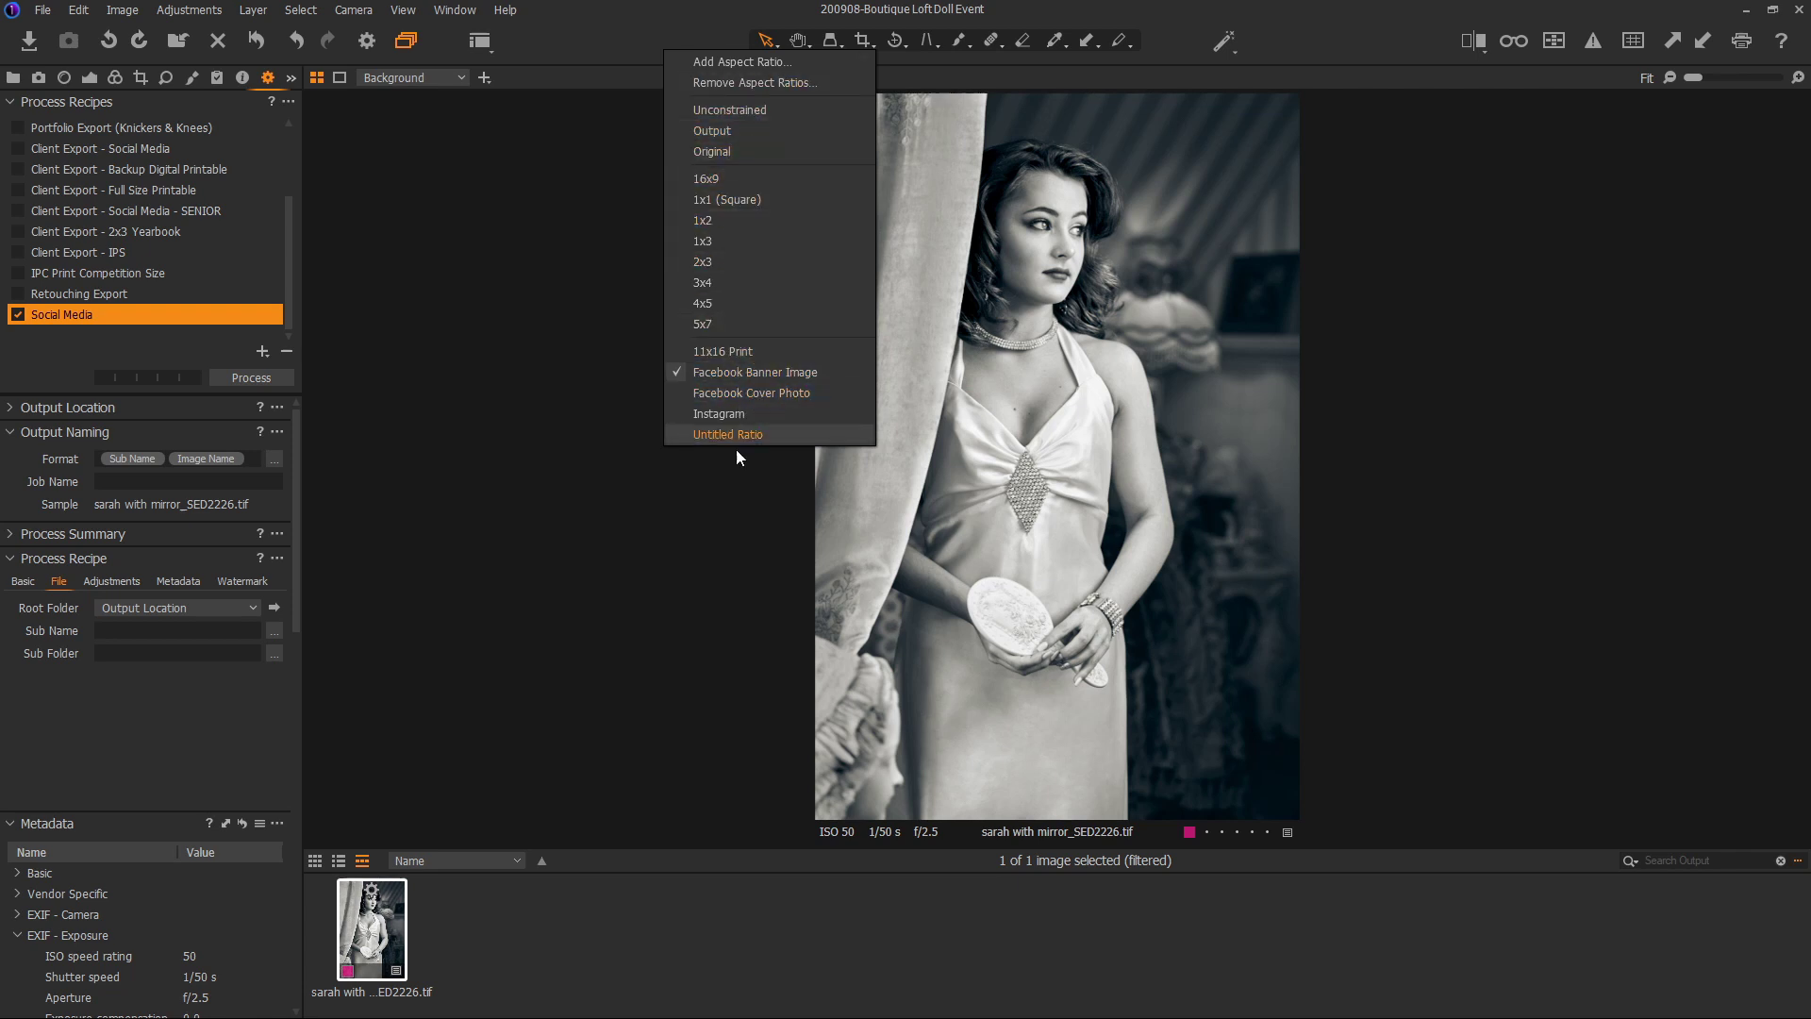
left_click(626, 29)
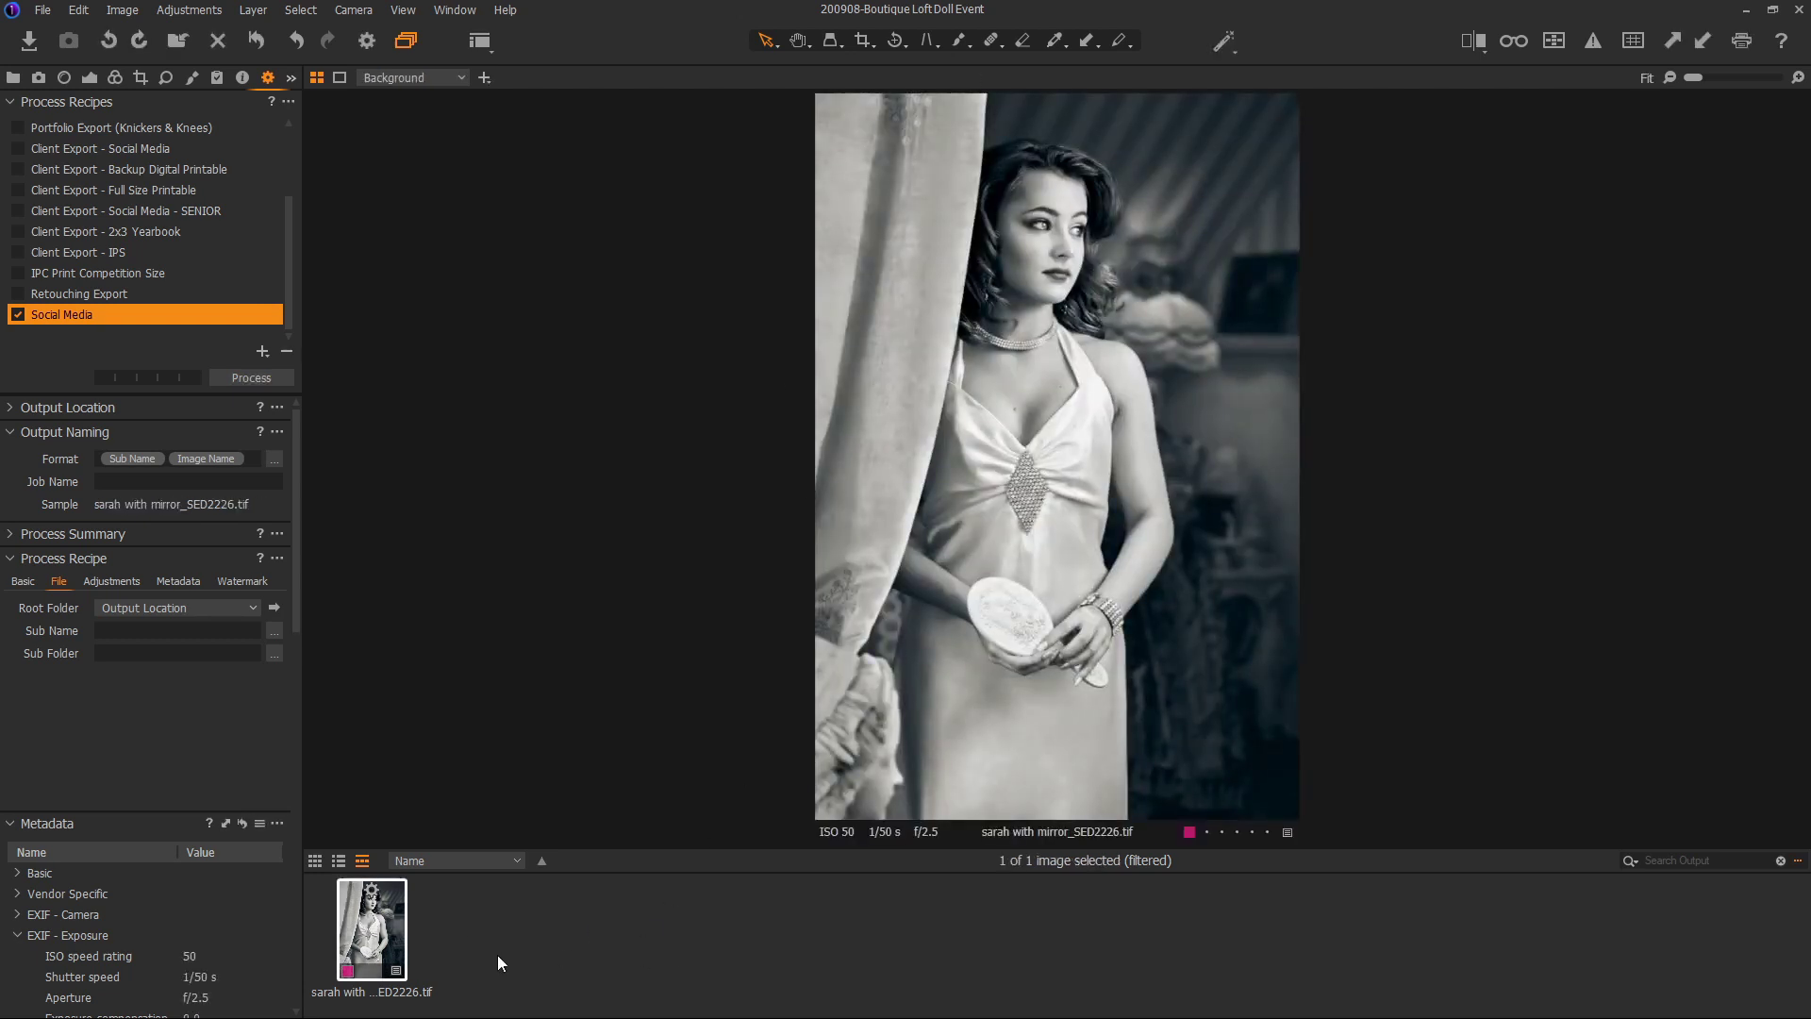
Create two more portrait variants and enter 'Original' as the first variant's IPTC Category.
key("F3")
key("F3")
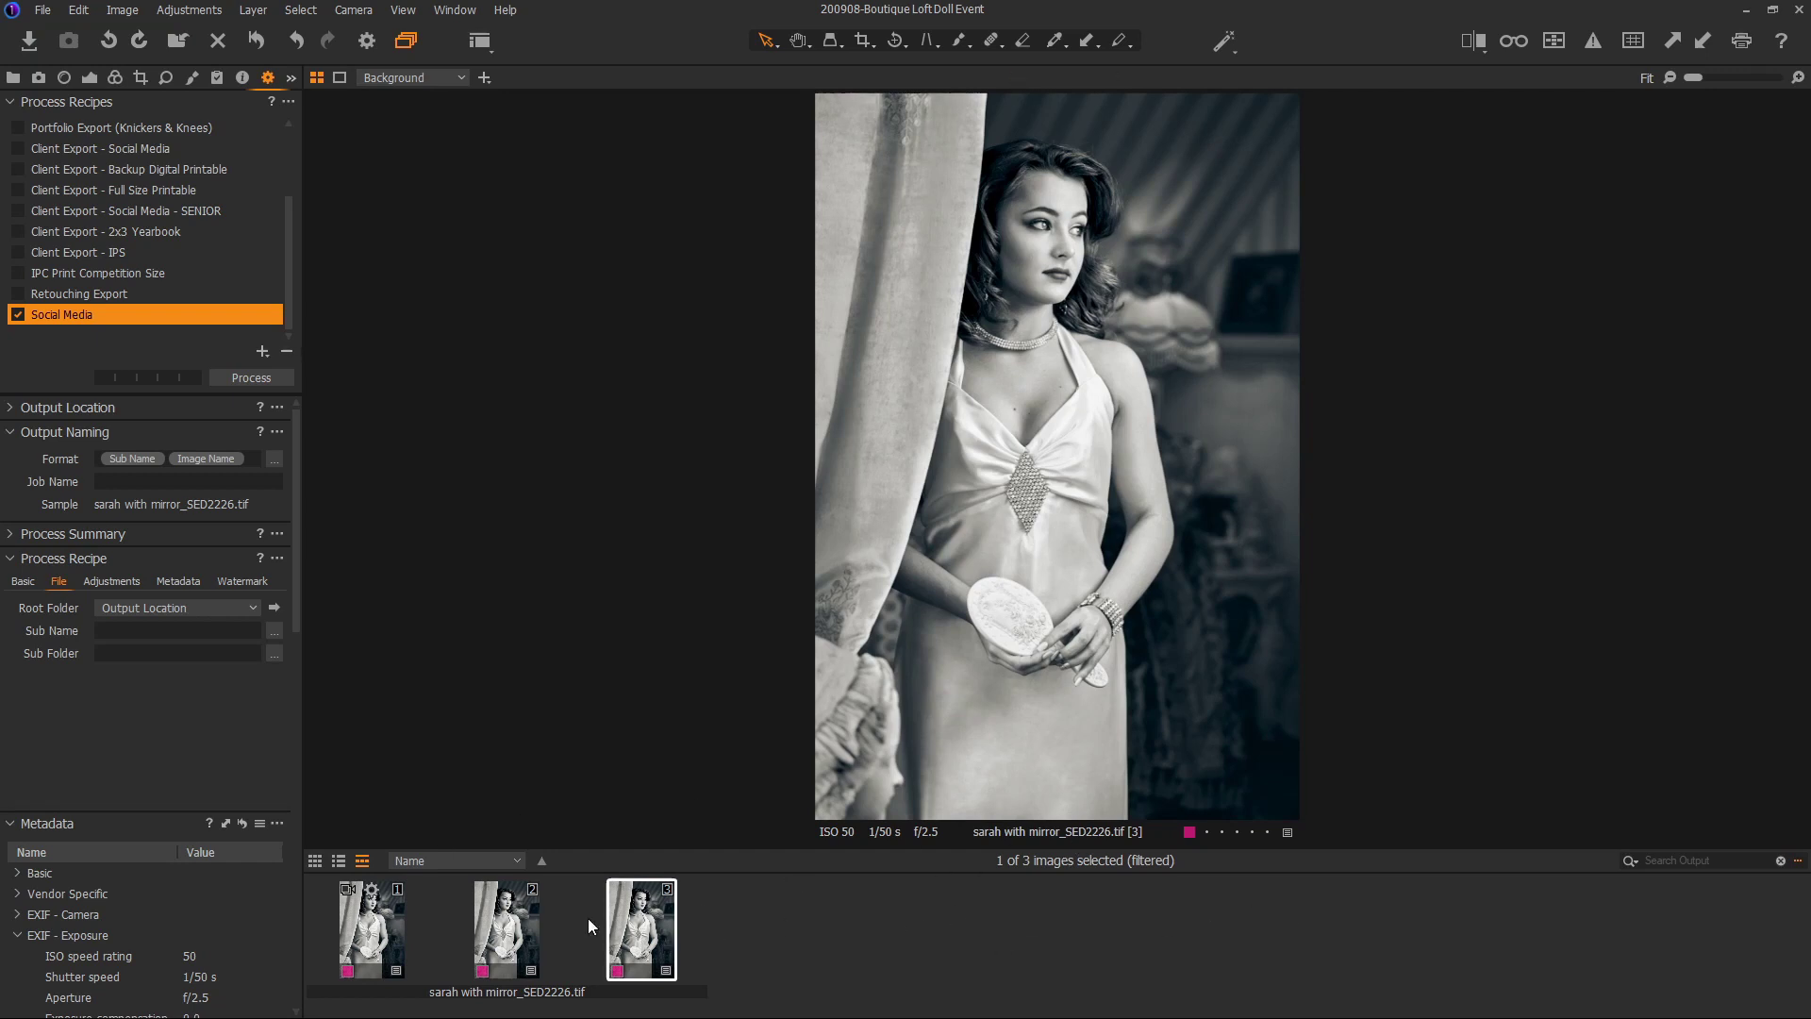
left_click(384, 926)
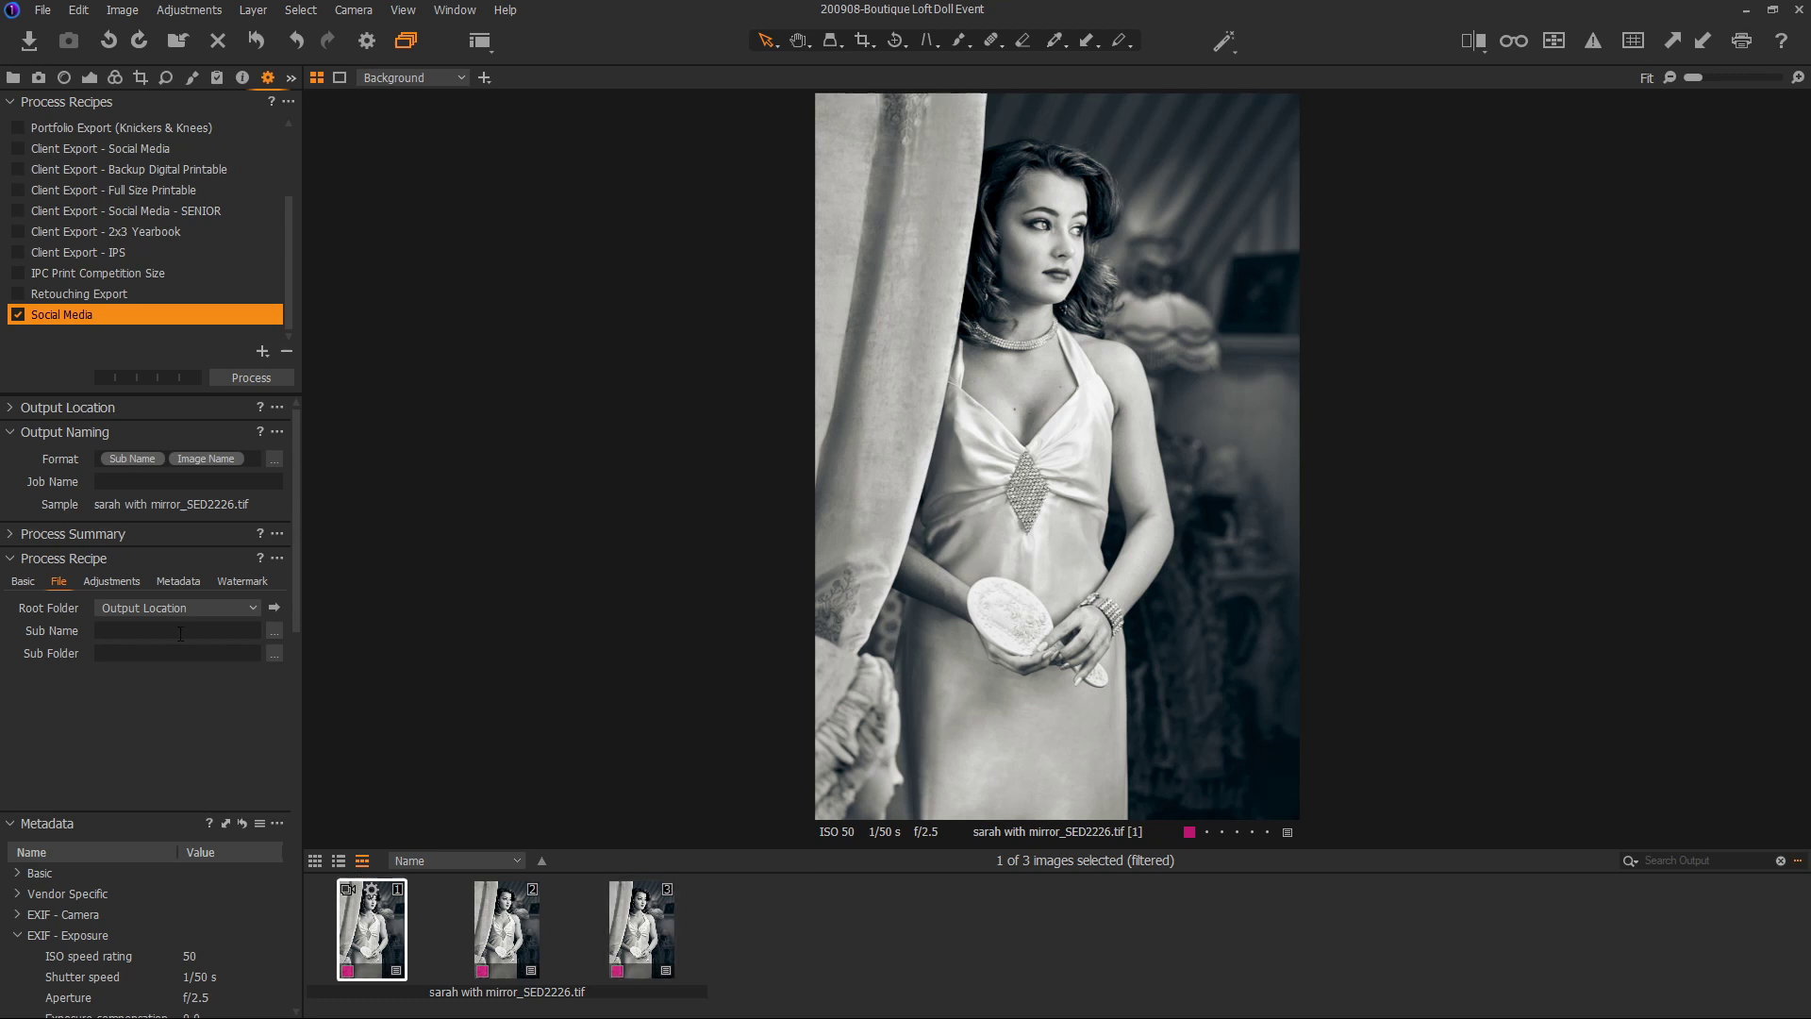
left_click_drag(295, 485, 221, 909)
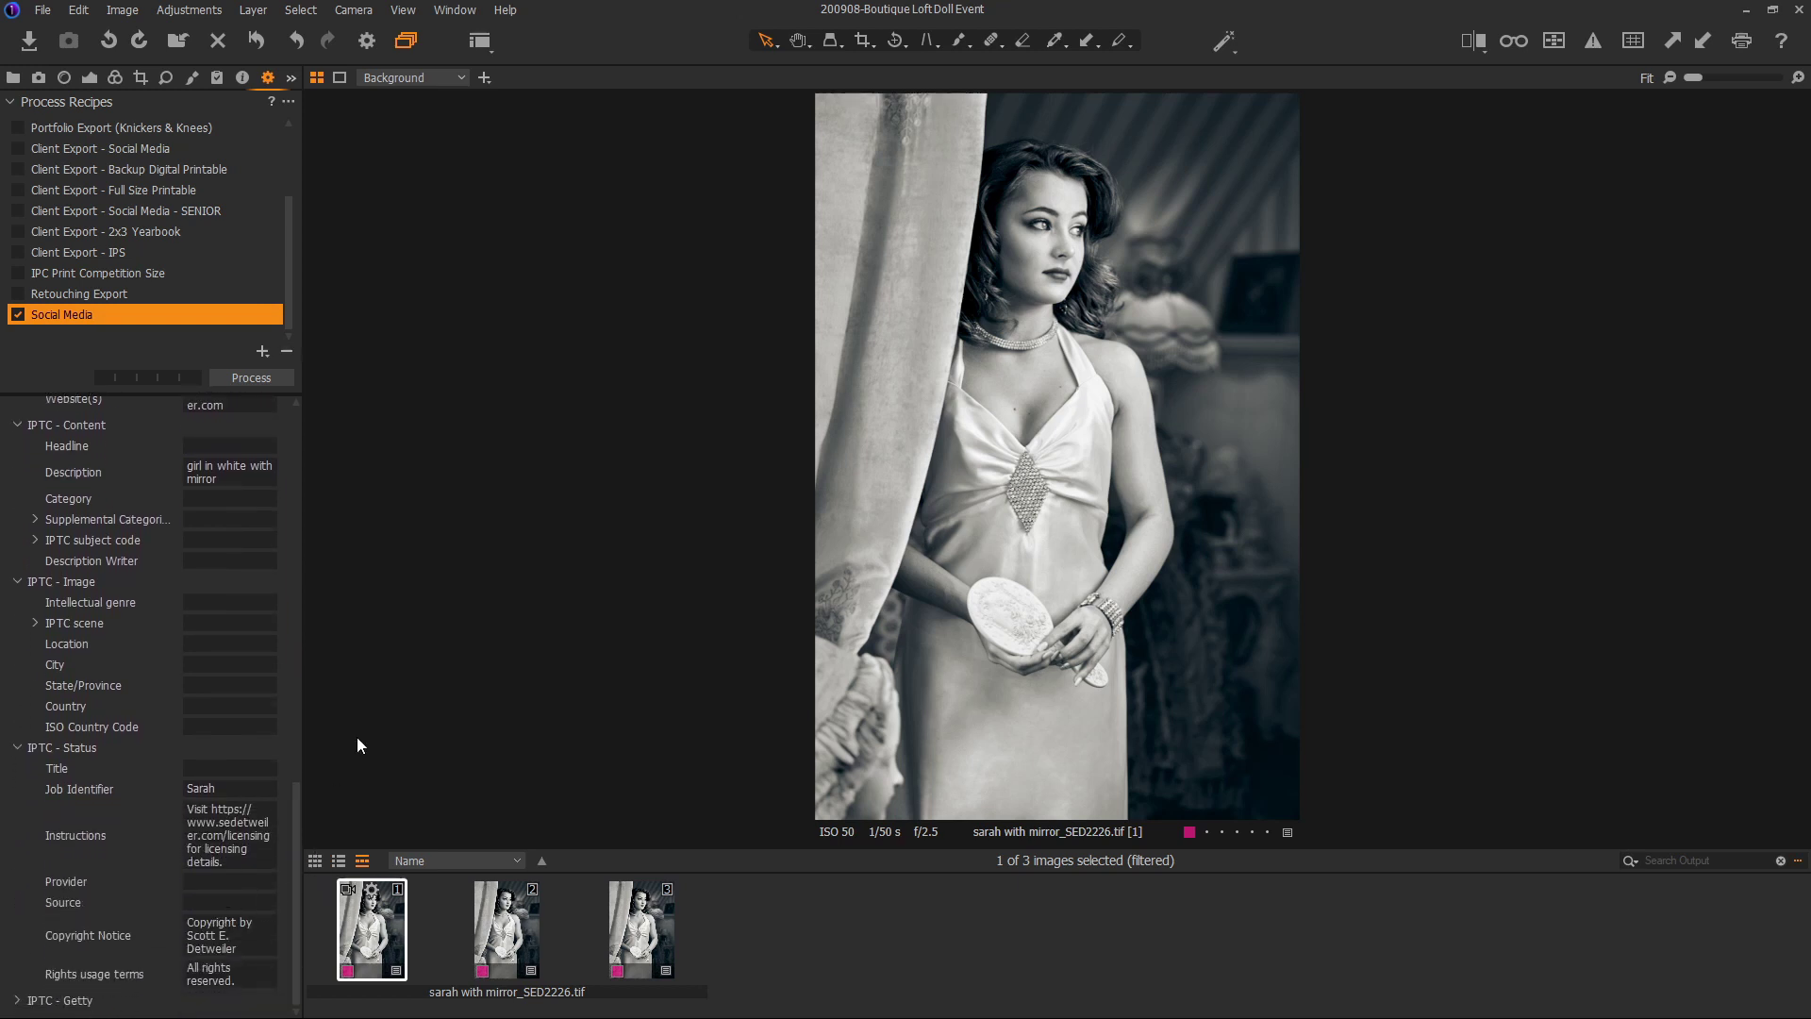
left_click(192, 497)
type("Original")
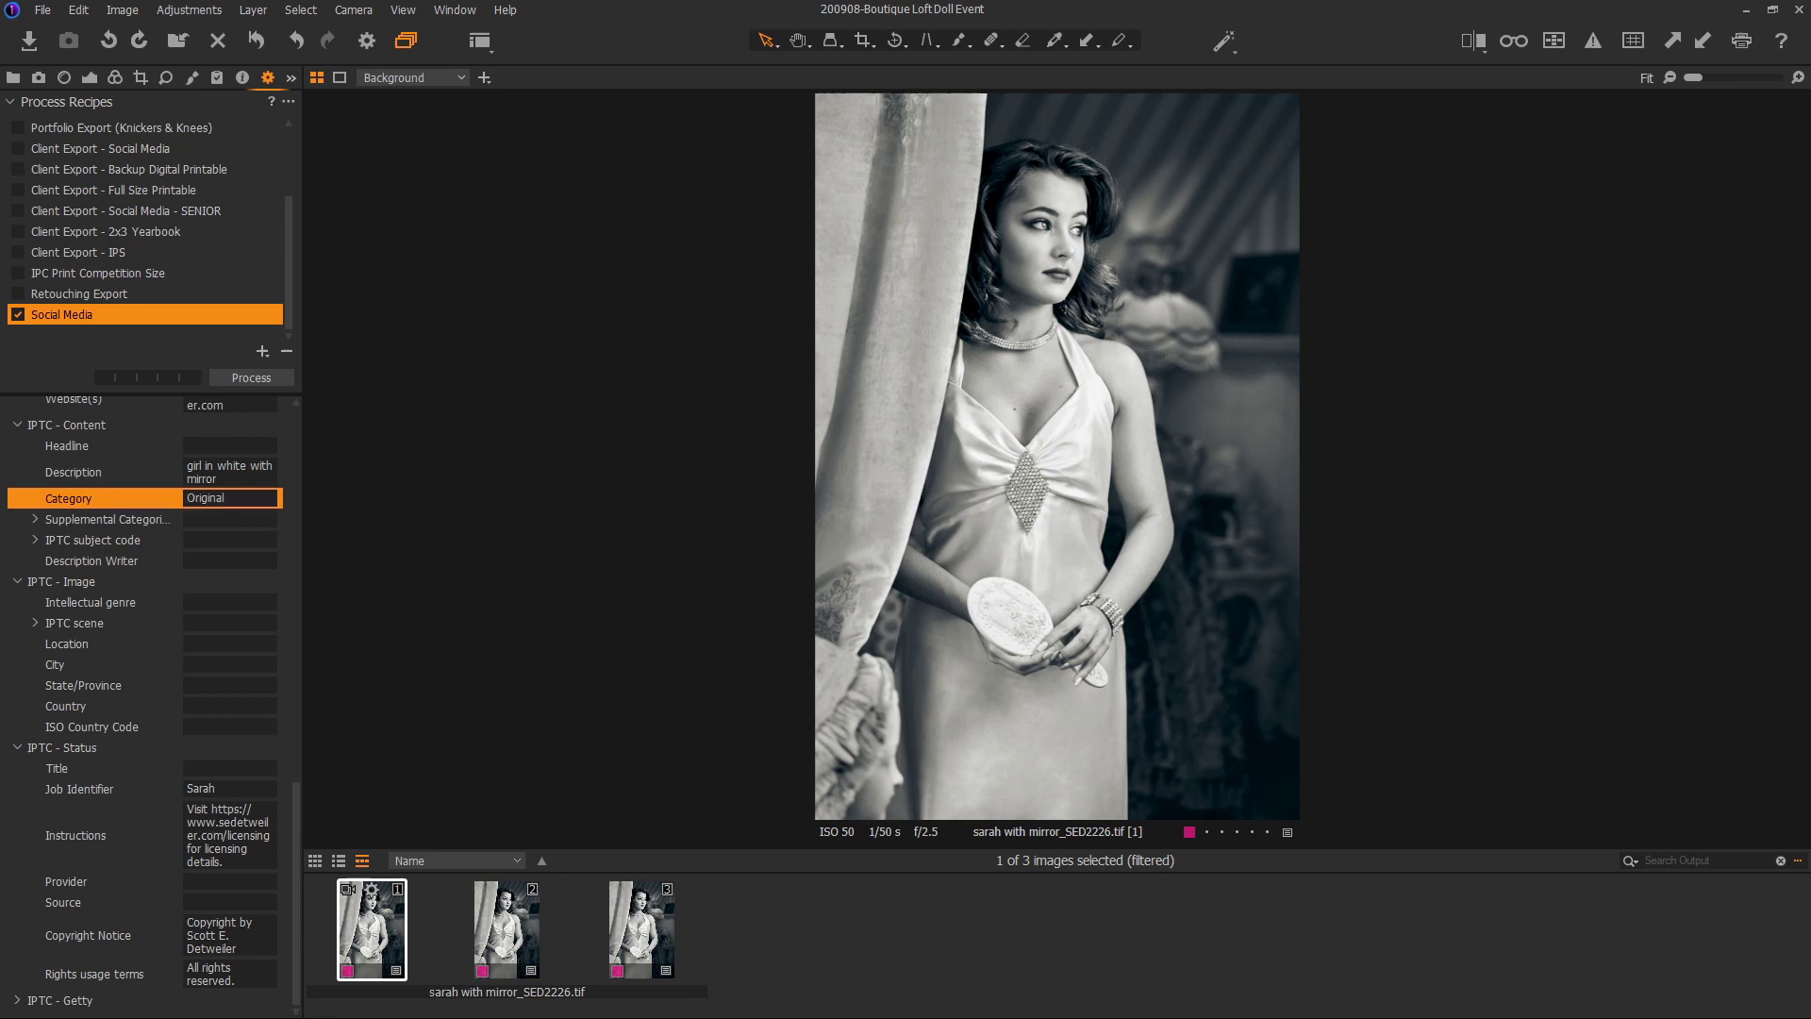
Give the second variant a square Instagram-ratio crop of 4360 × 4360 px over her upper body.
left_click(506, 929)
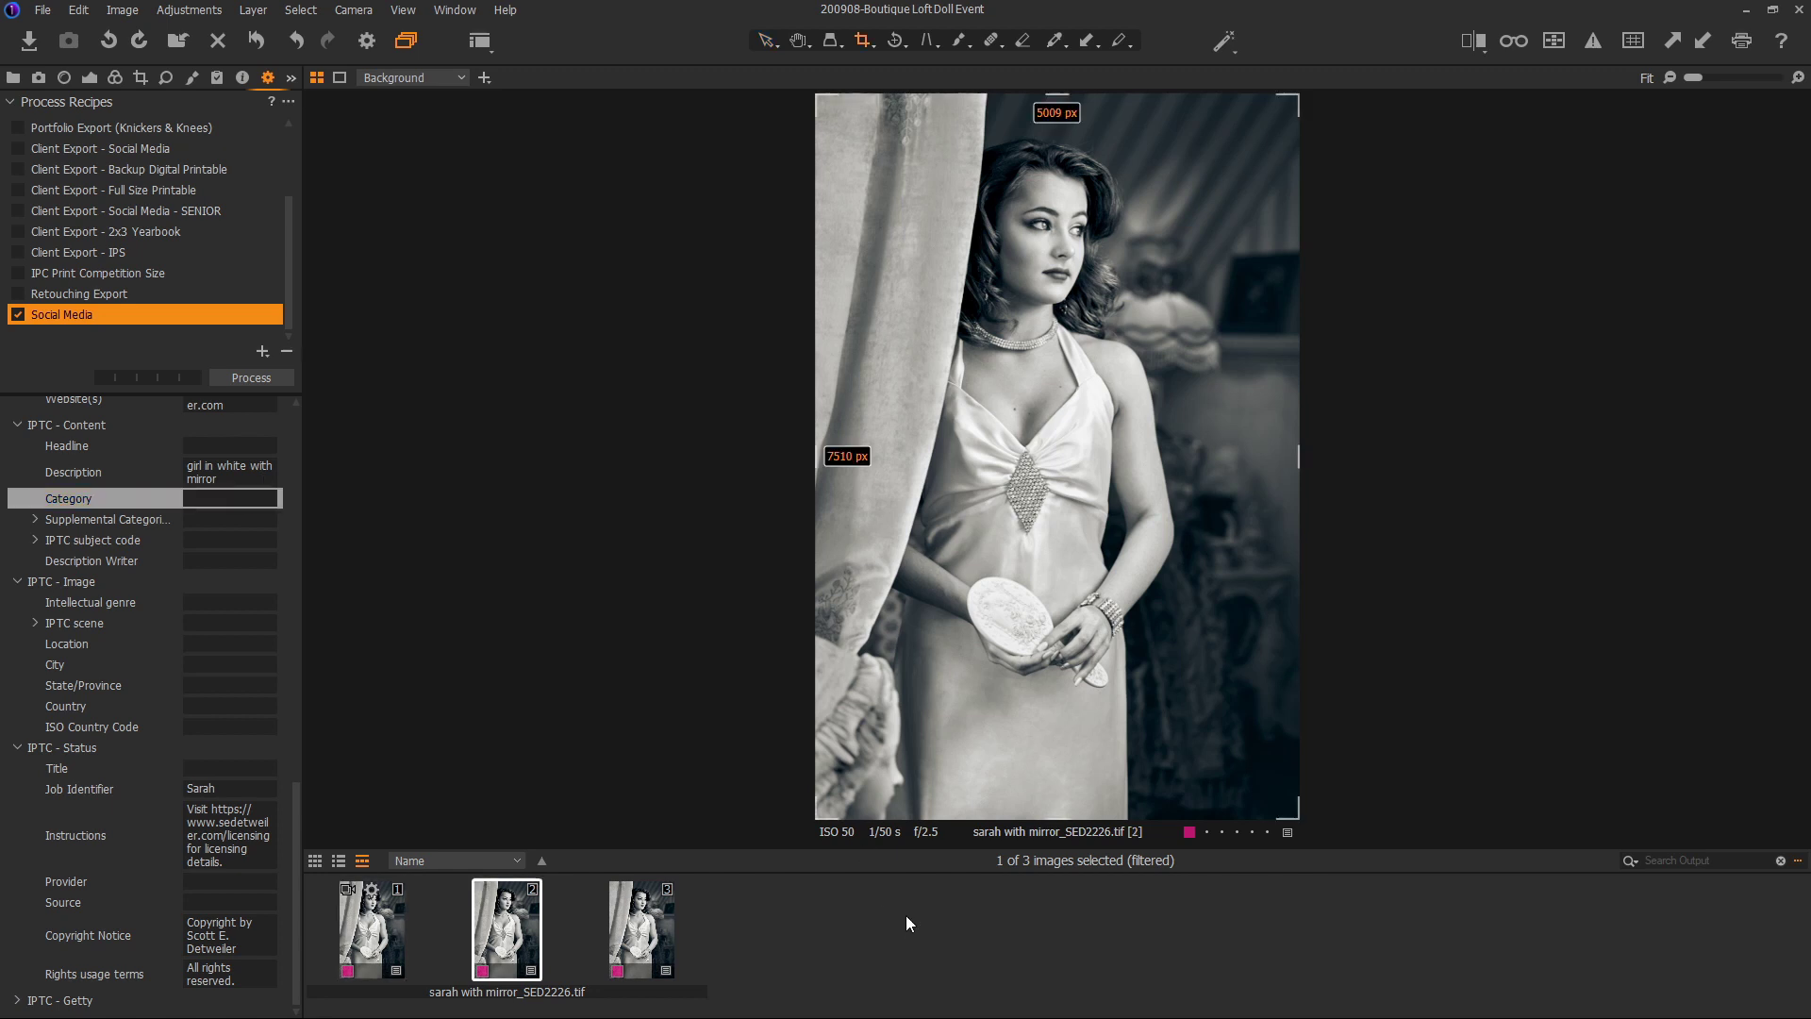
left_click(867, 41)
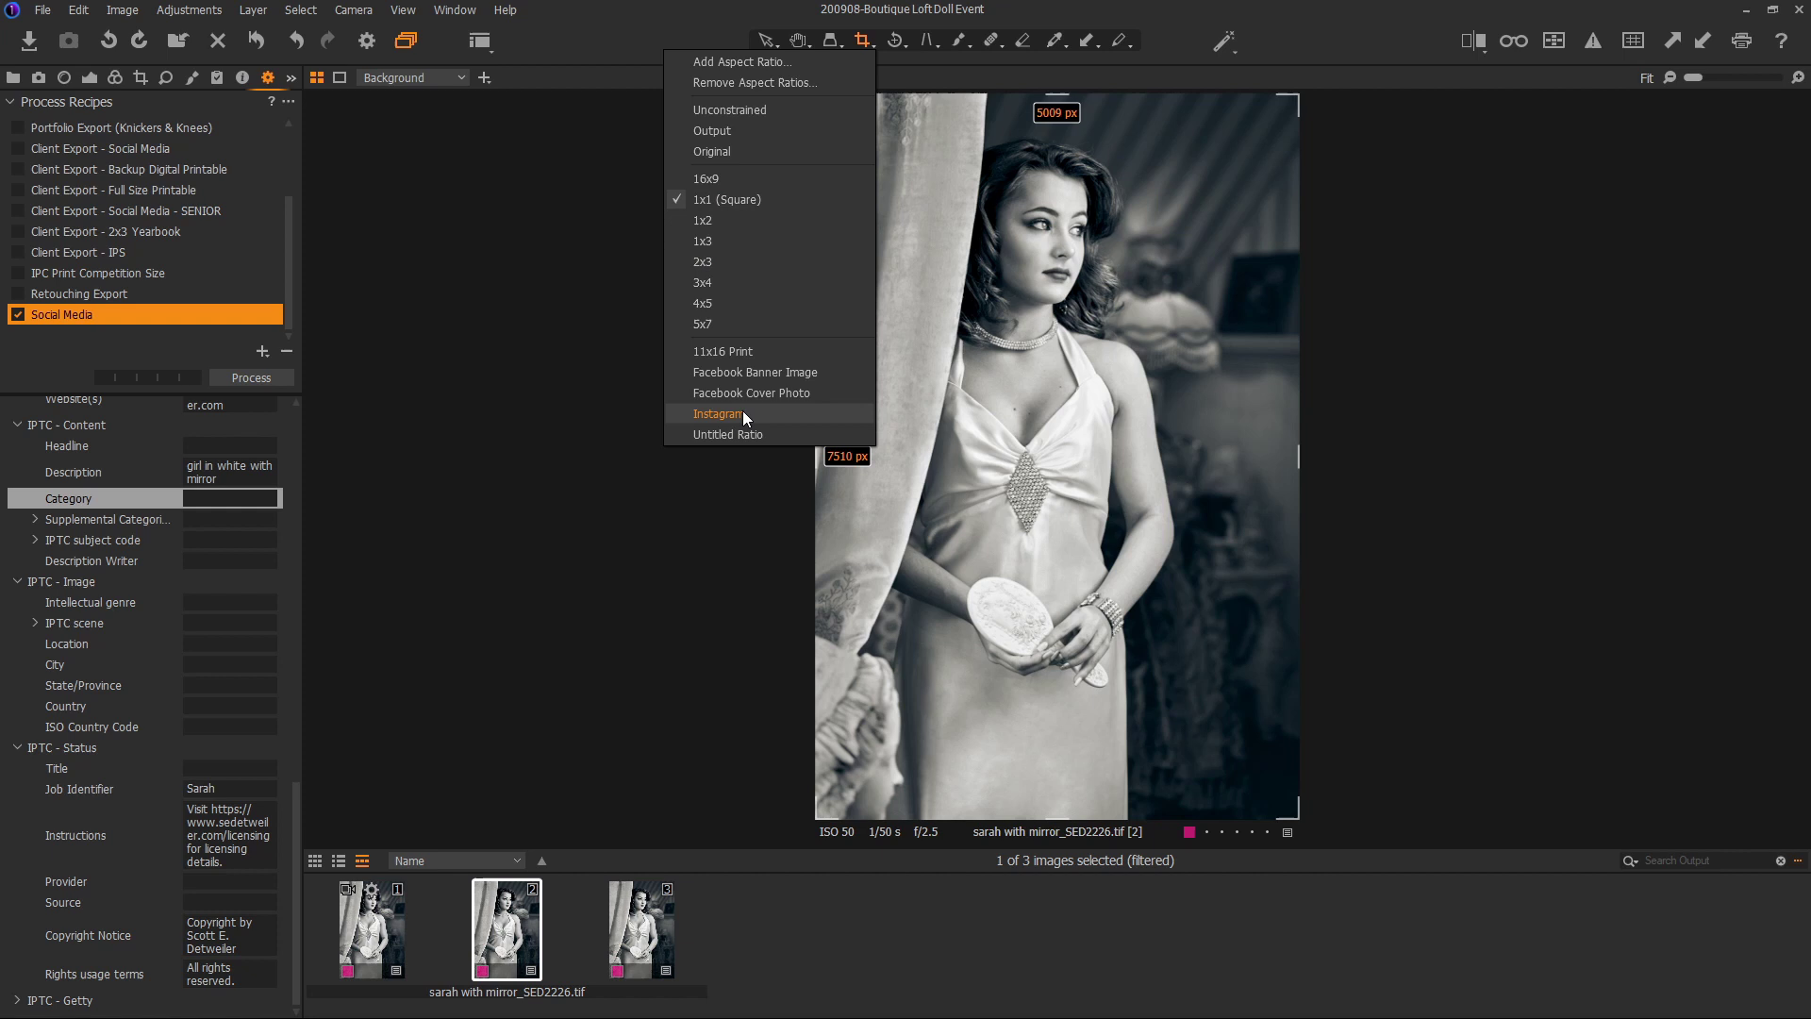
left_click(769, 411)
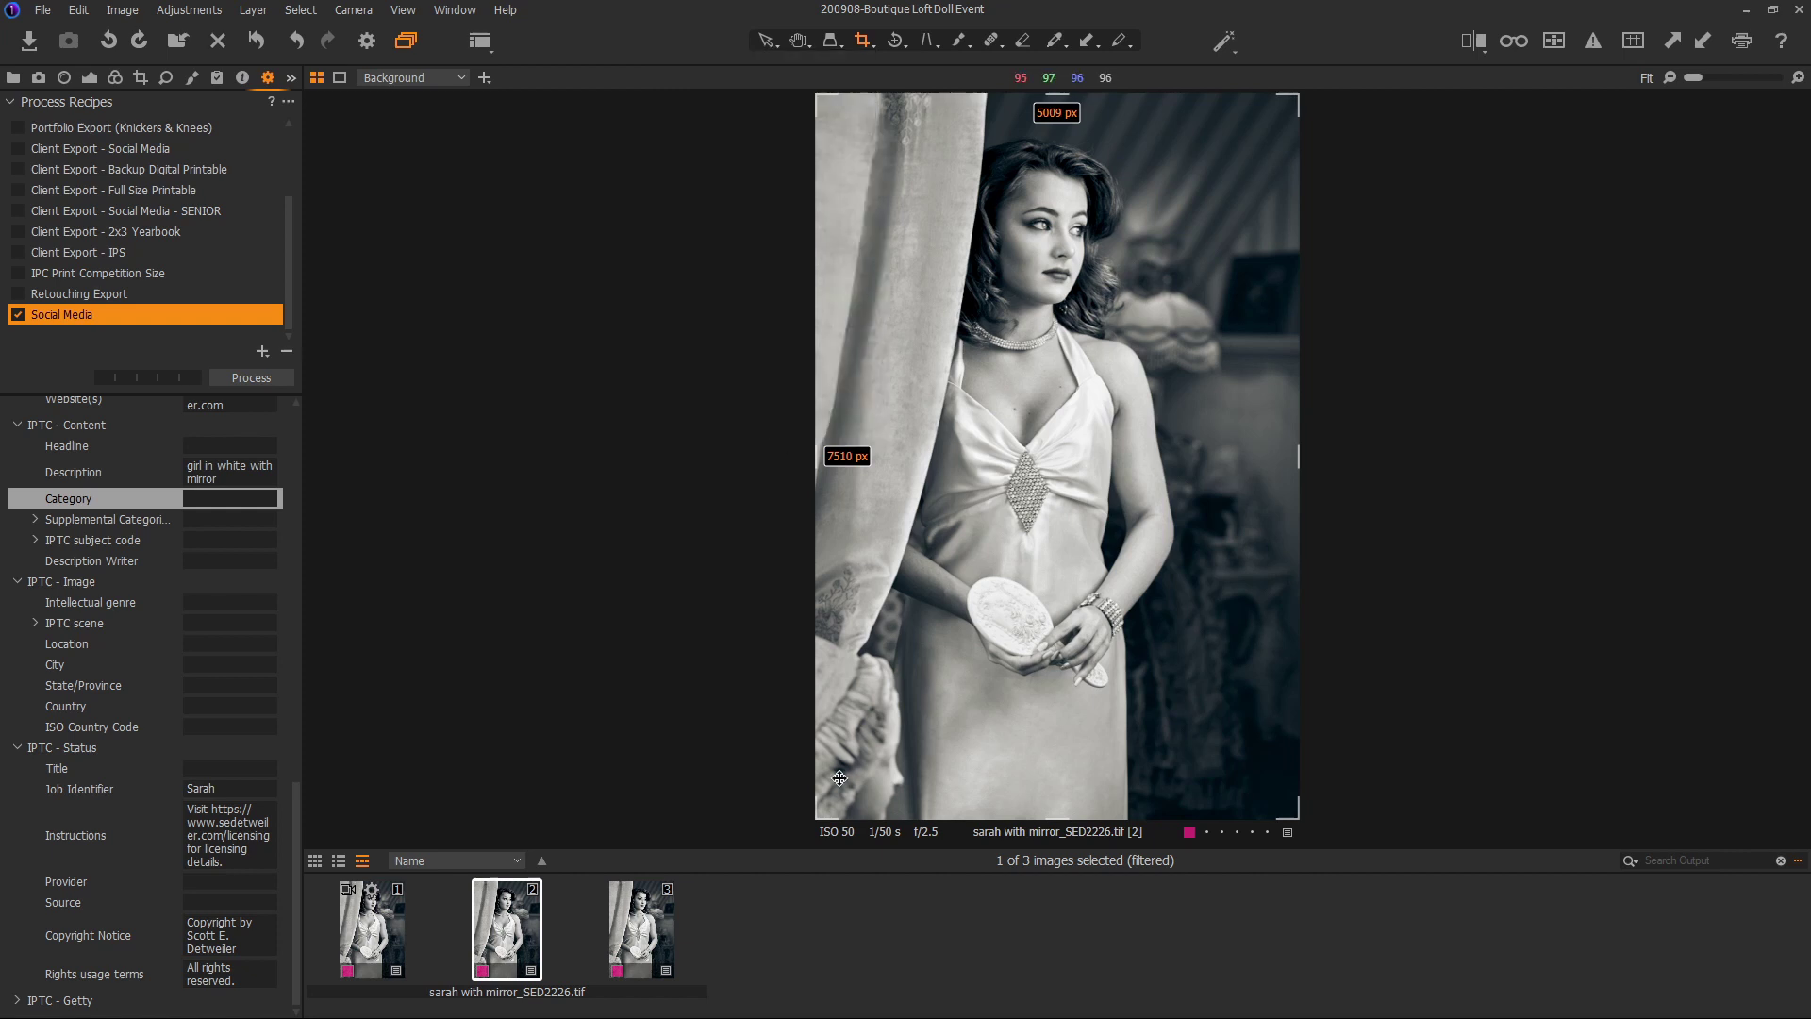
left_click_drag(818, 575, 1037, 473)
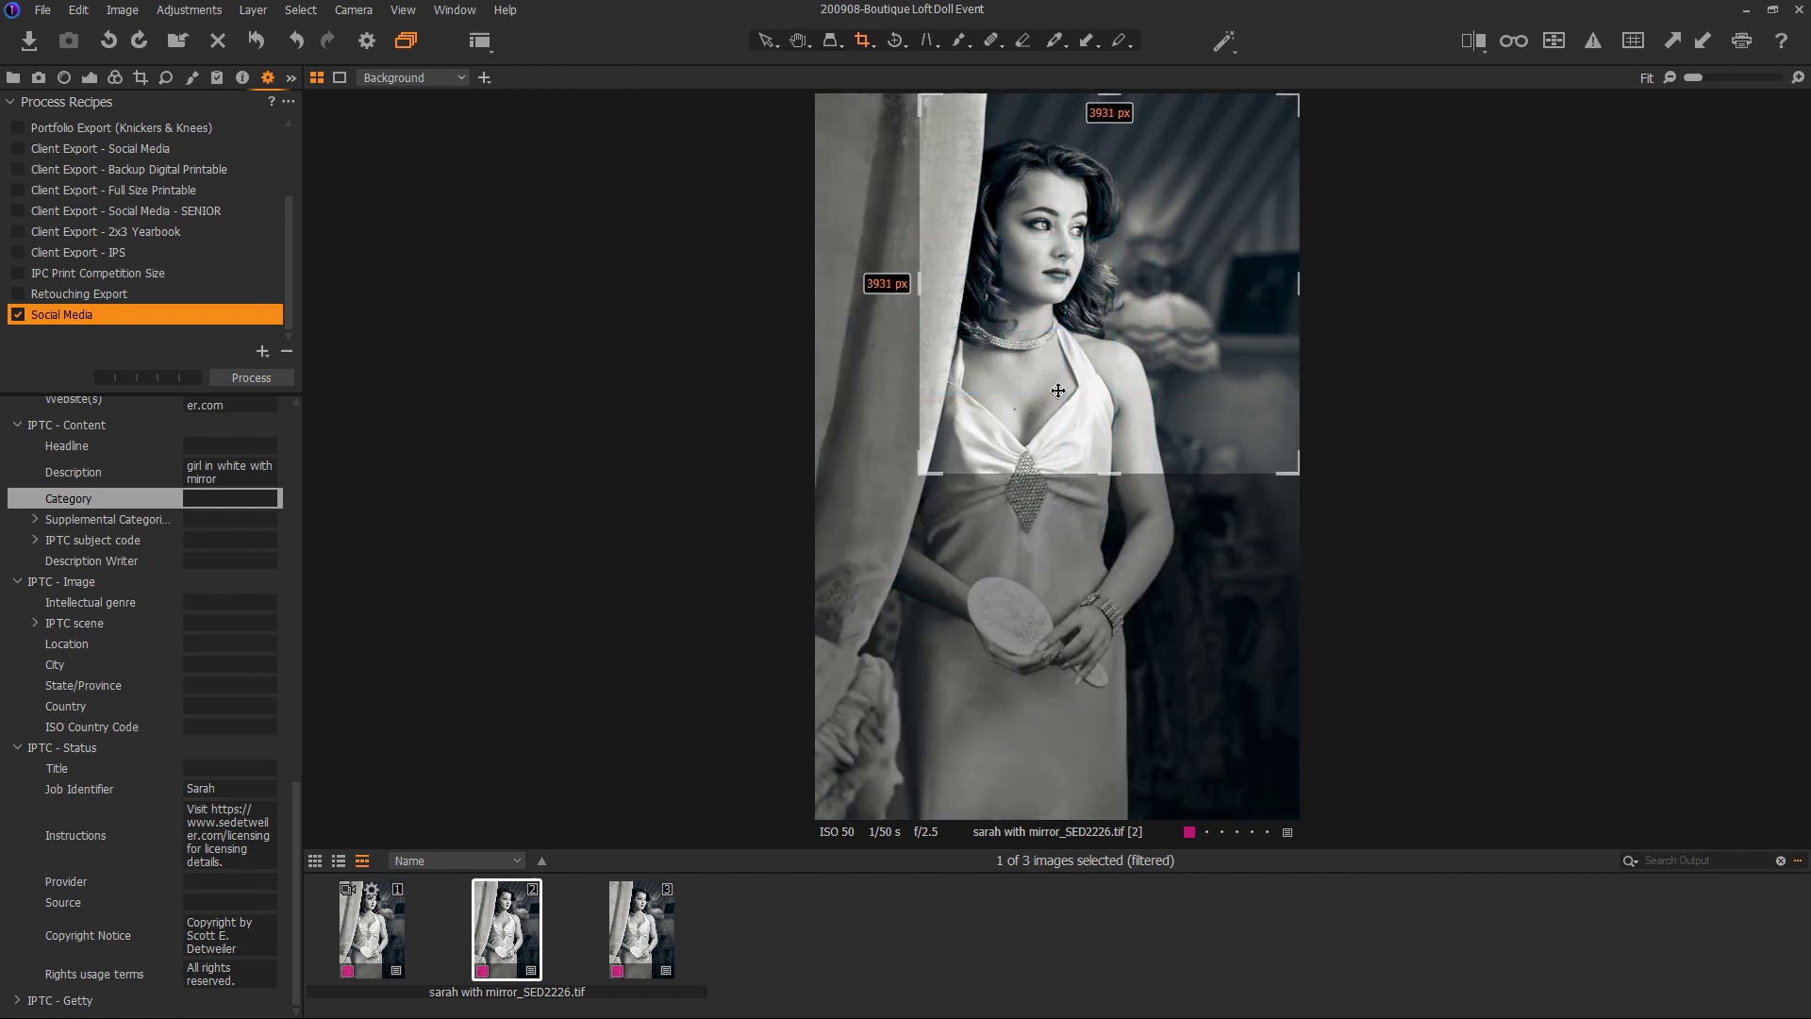
left_click_drag(1061, 389, 1020, 397)
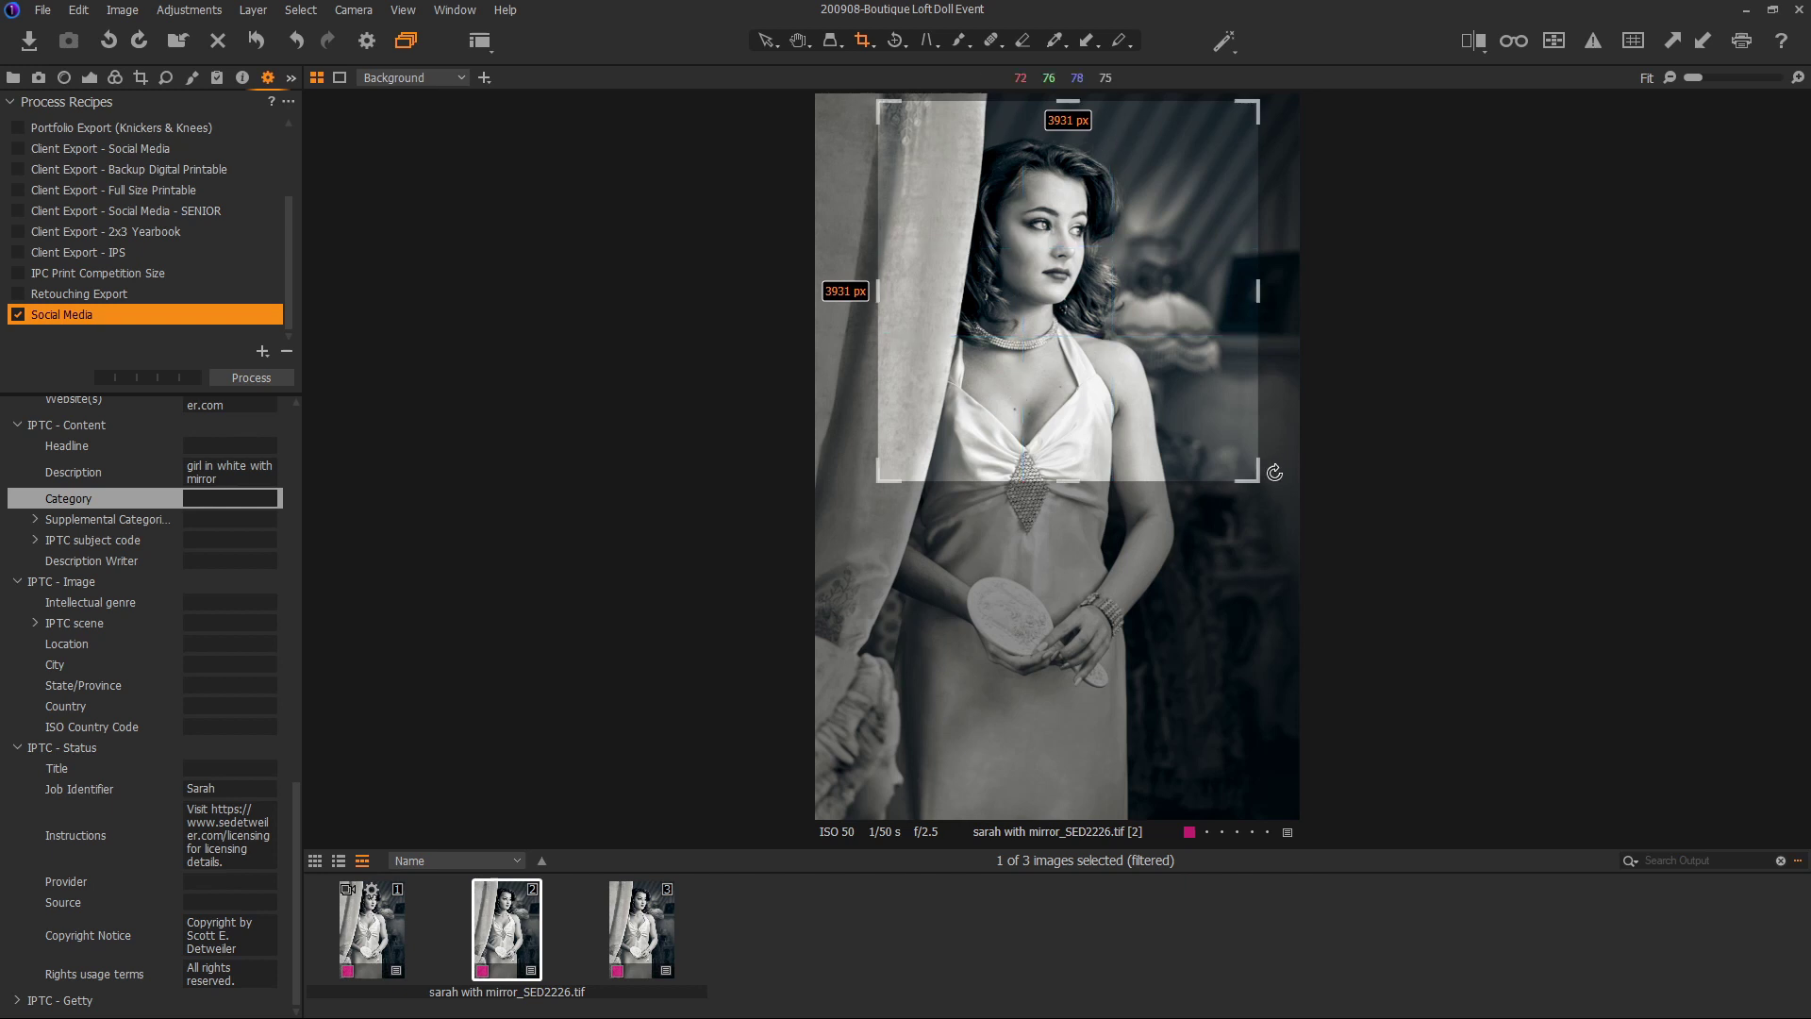
left_click_drag(1256, 482, 1196, 462)
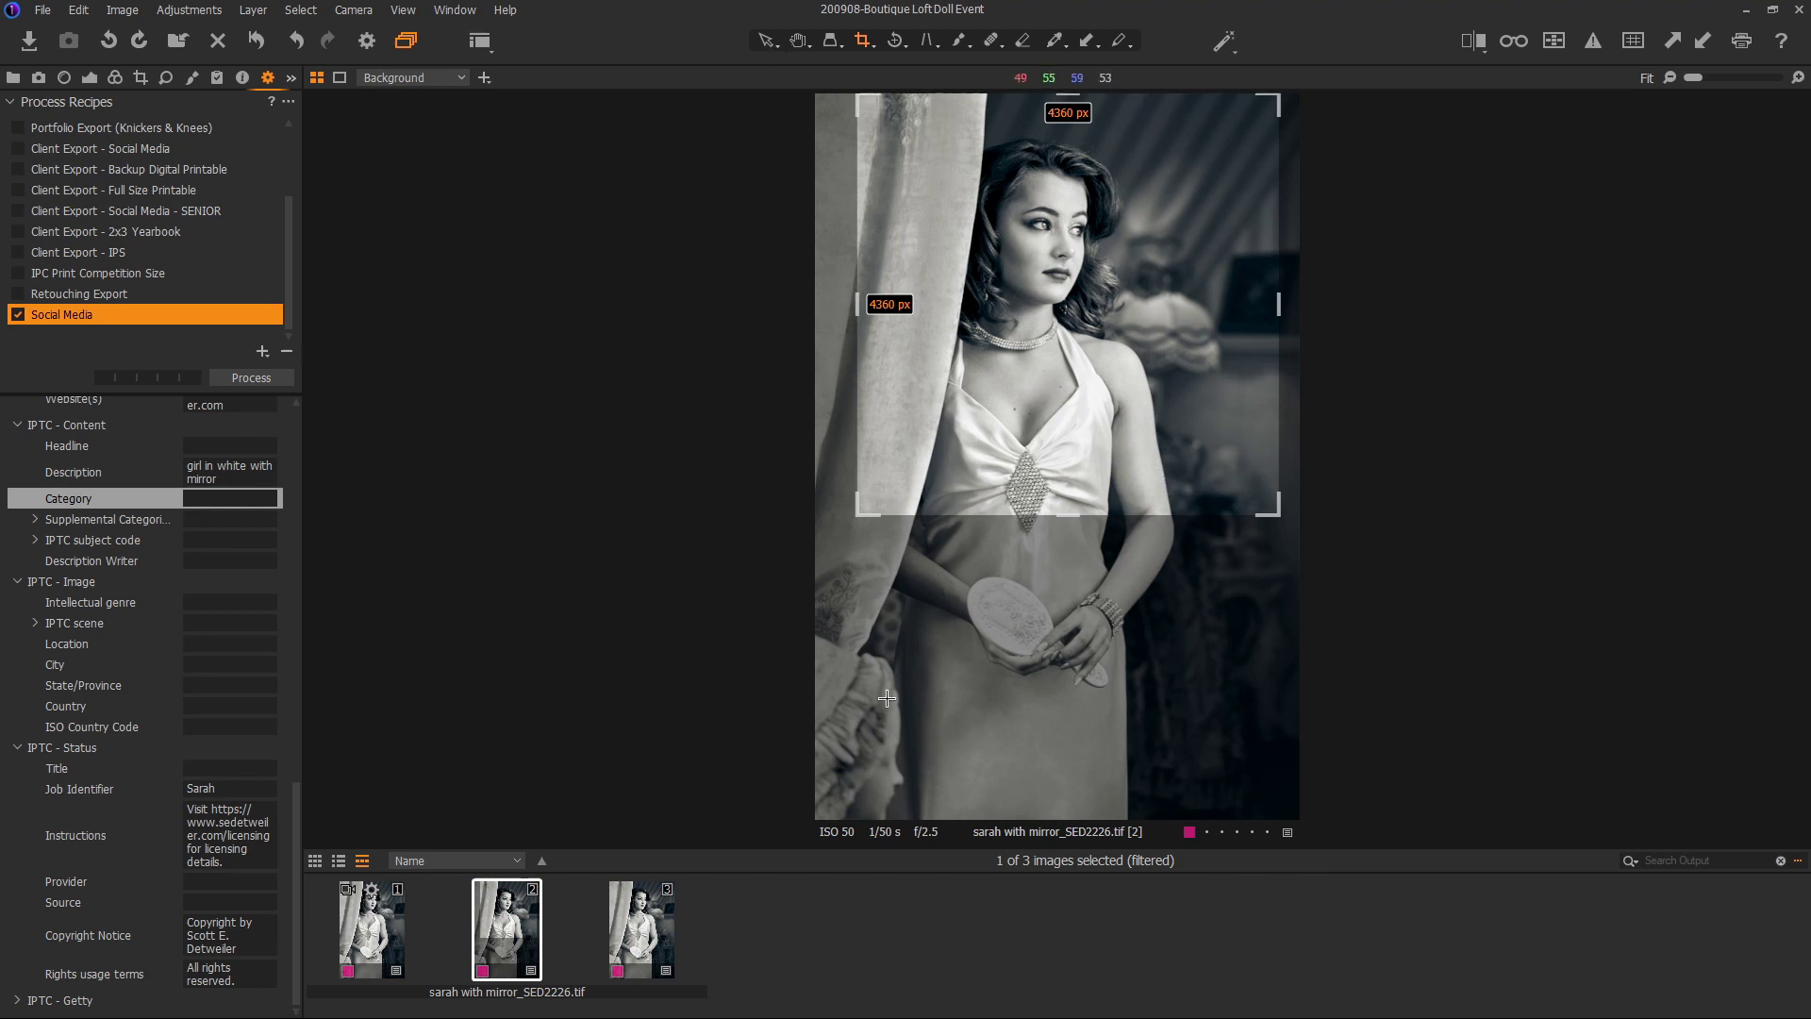
On the third variant, abandon a custom aspect ratio and reshape the crop into a wide frame.
left_click(657, 924)
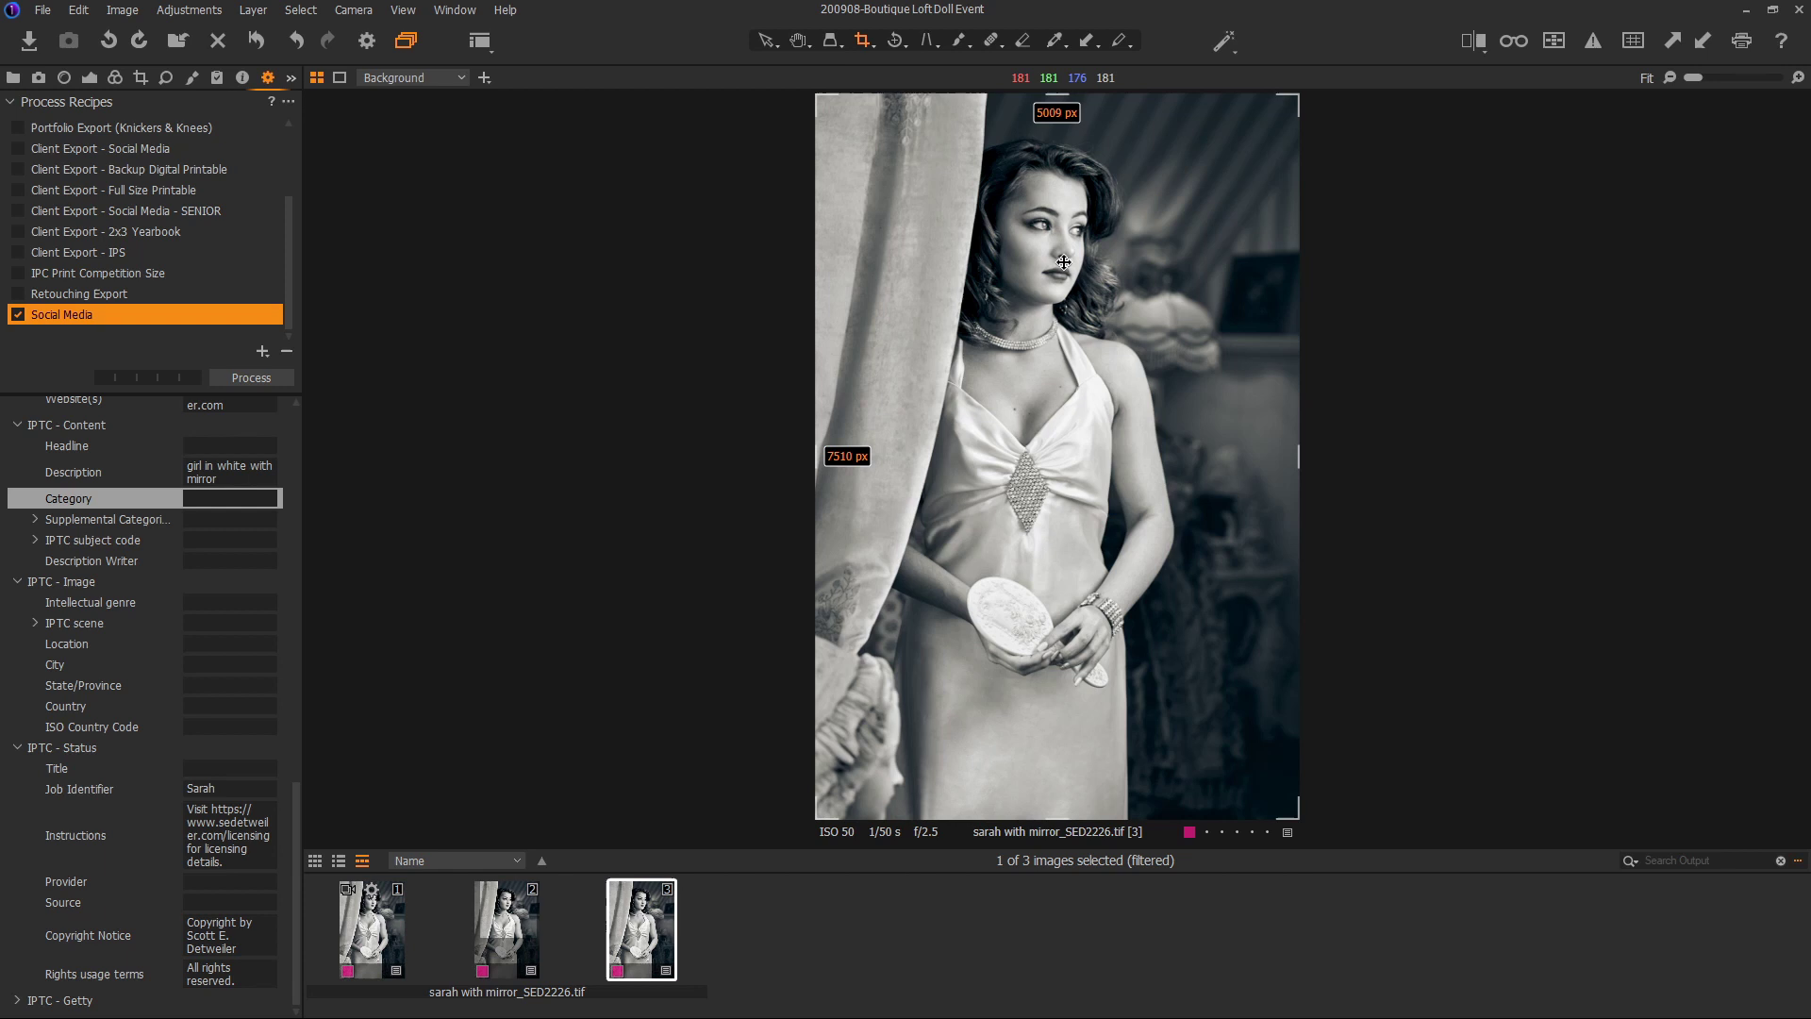
left_click(868, 46)
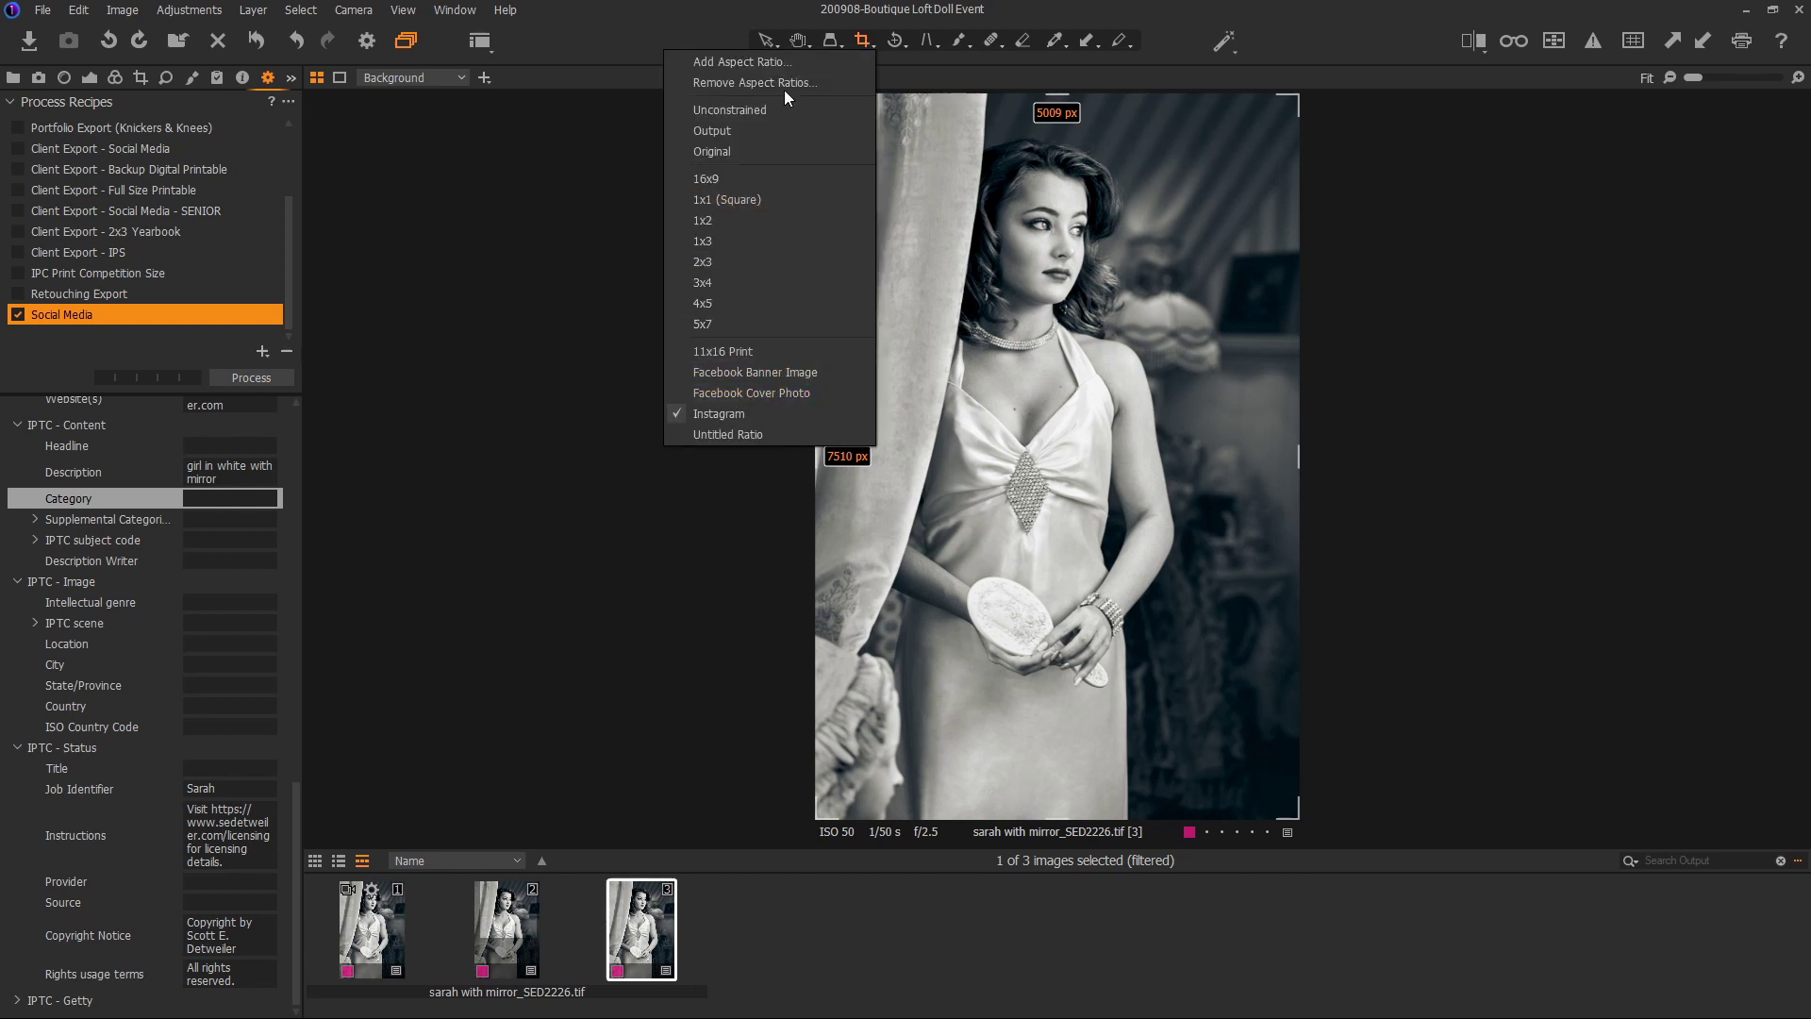
left_click(783, 62)
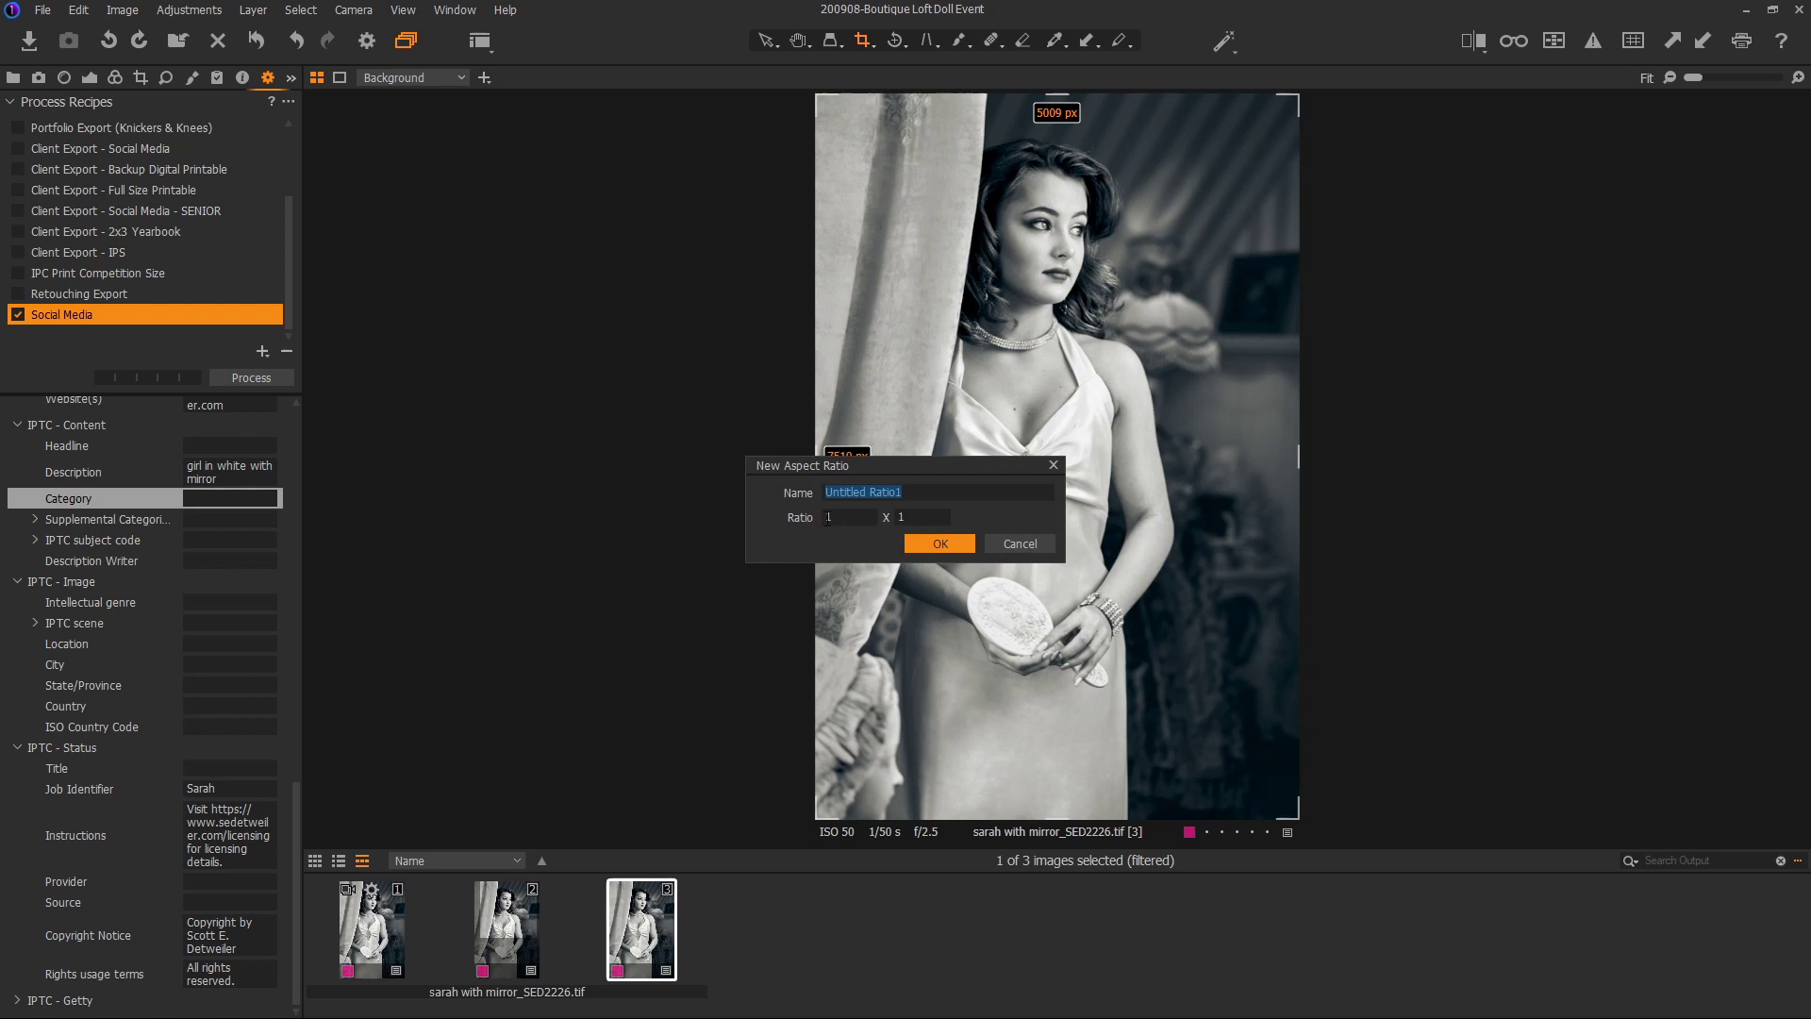
key("Tab")
left_click(1049, 551)
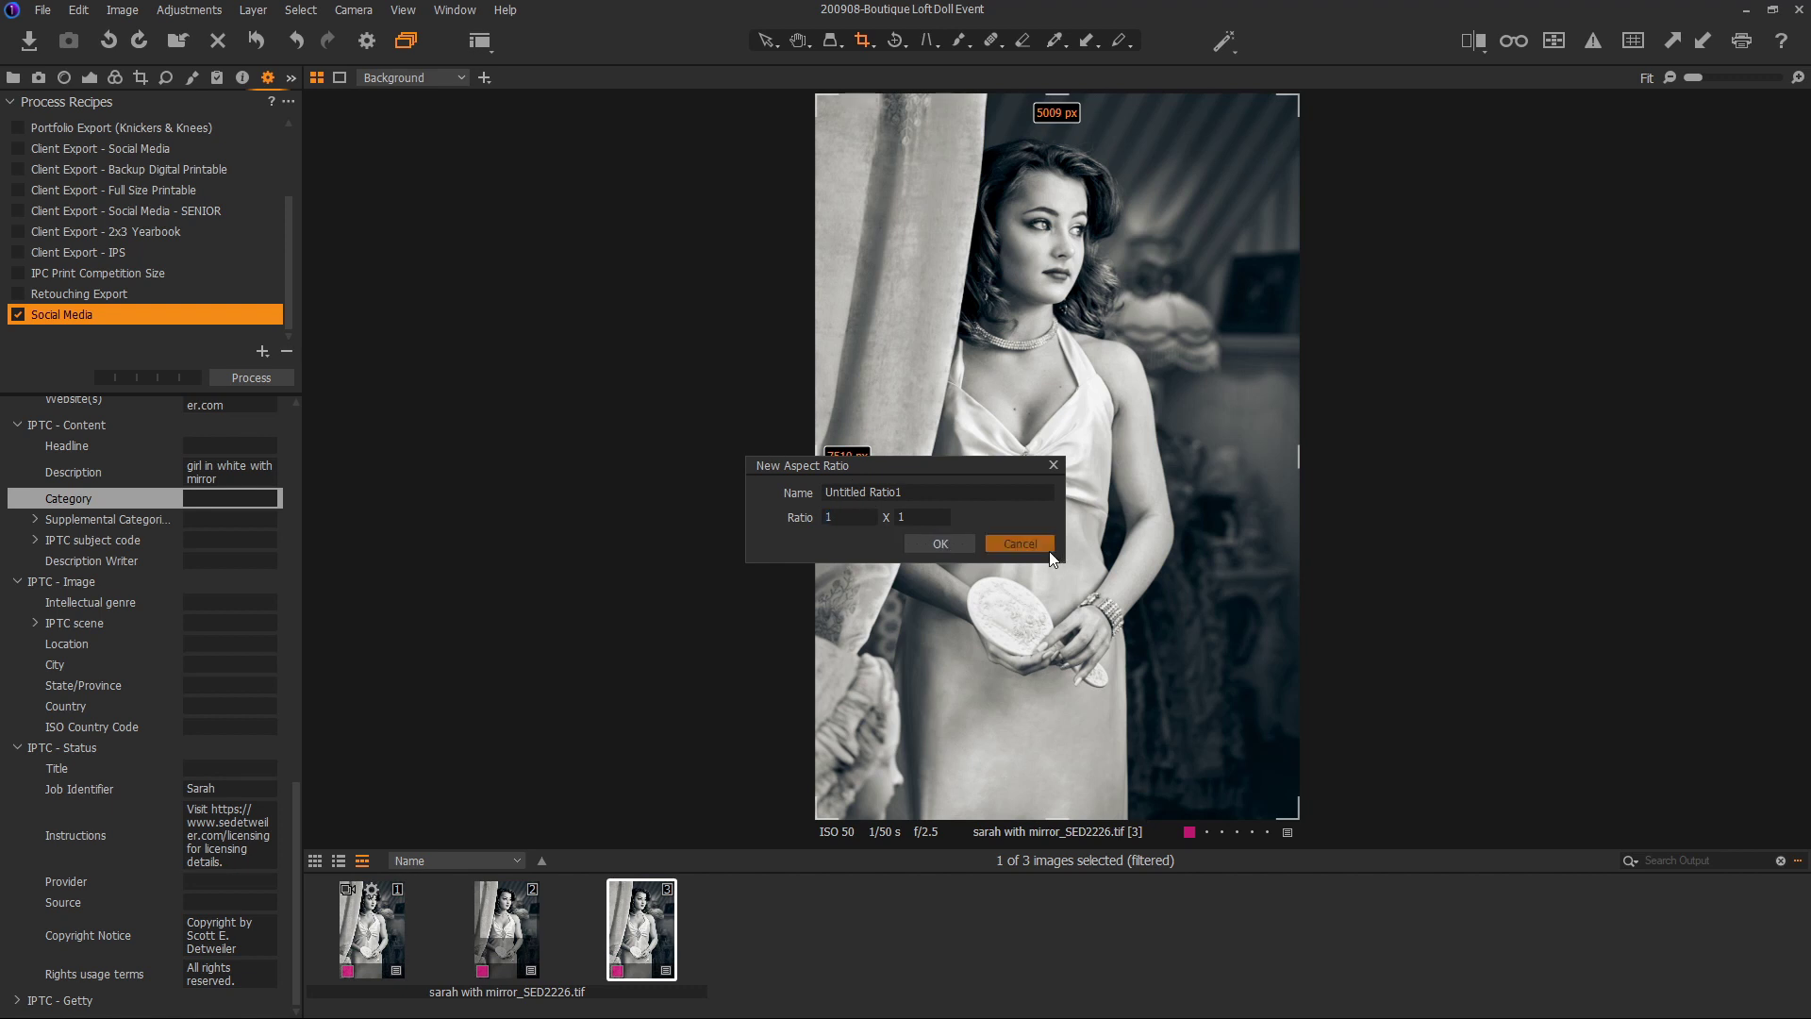
left_click(868, 45)
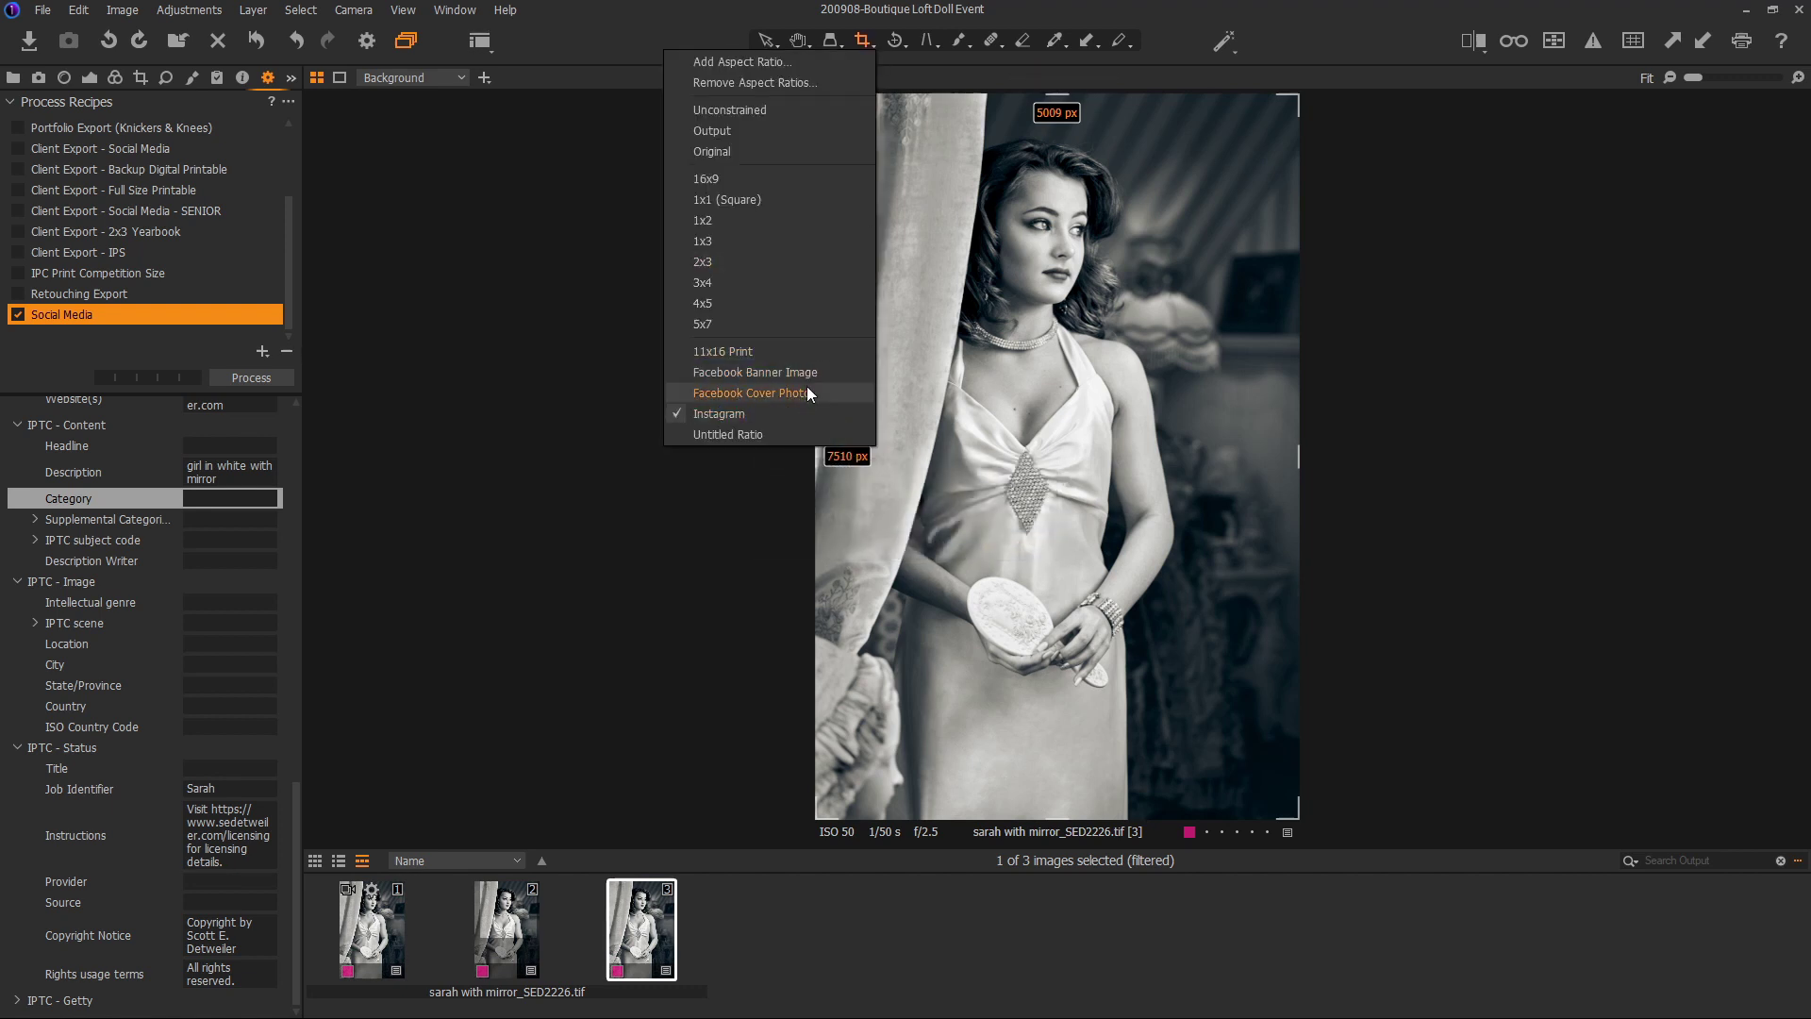
key("Escape")
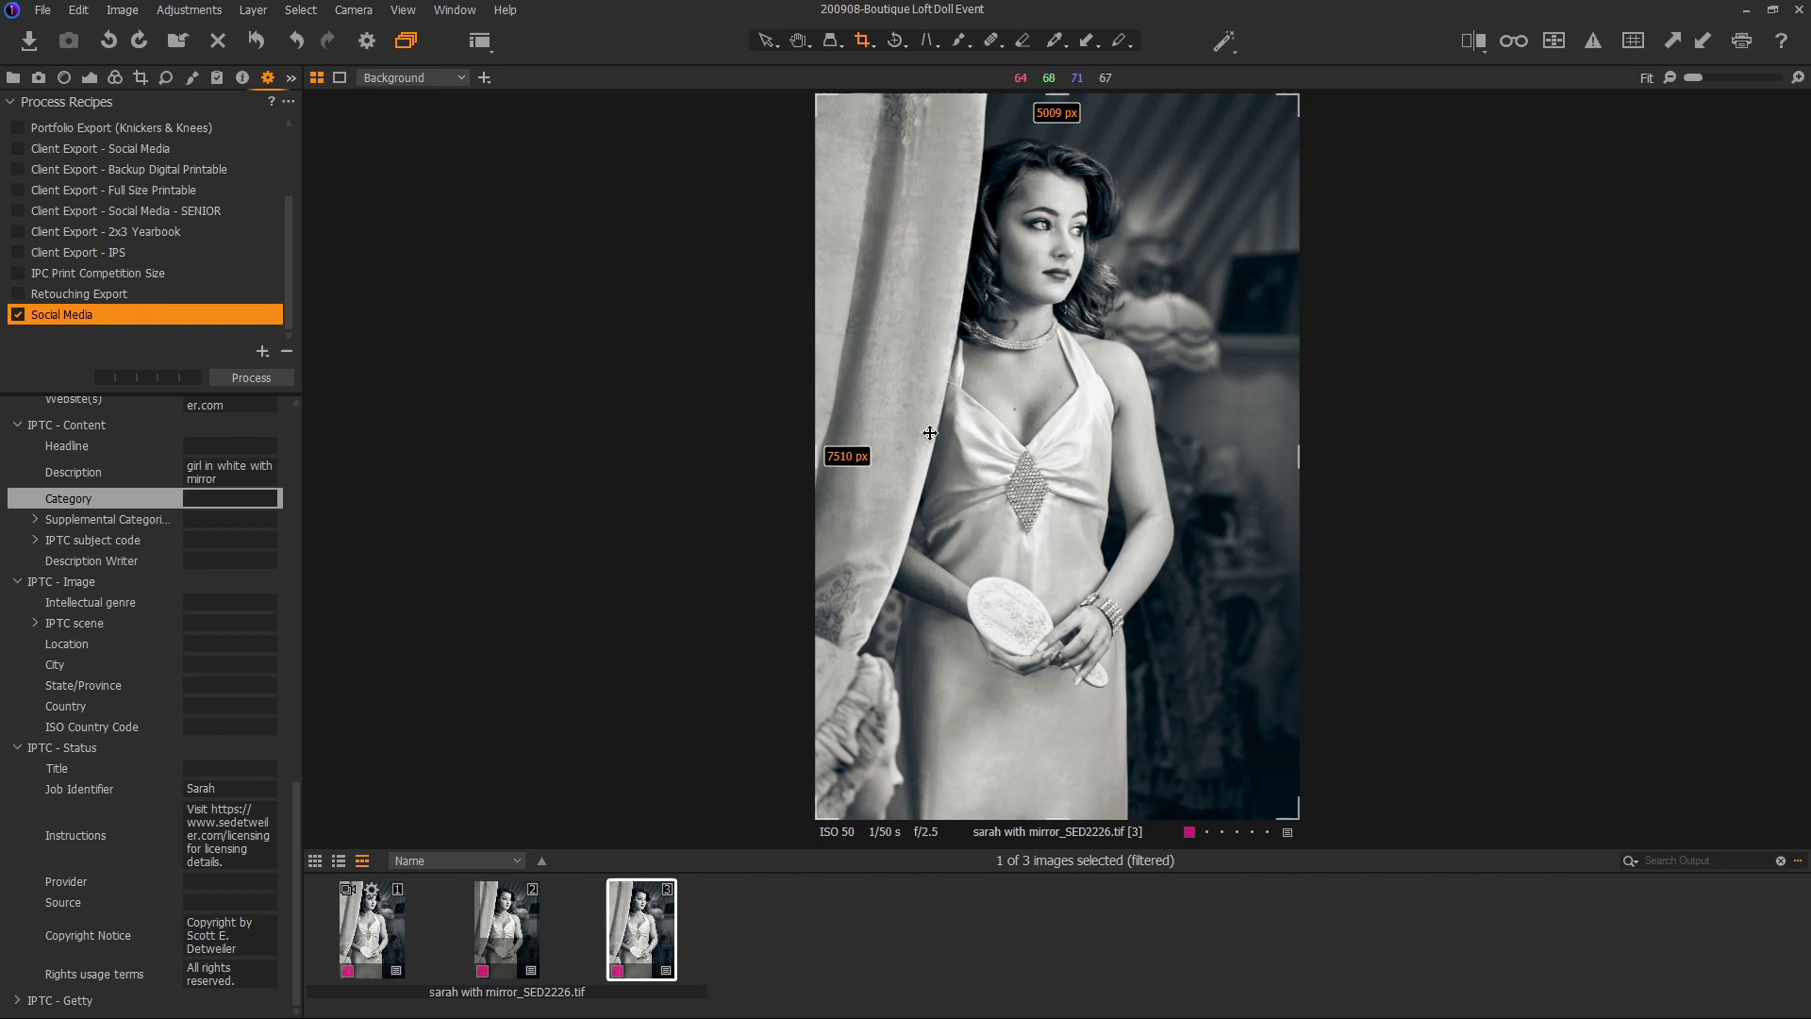
left_click_drag(821, 806, 1031, 219)
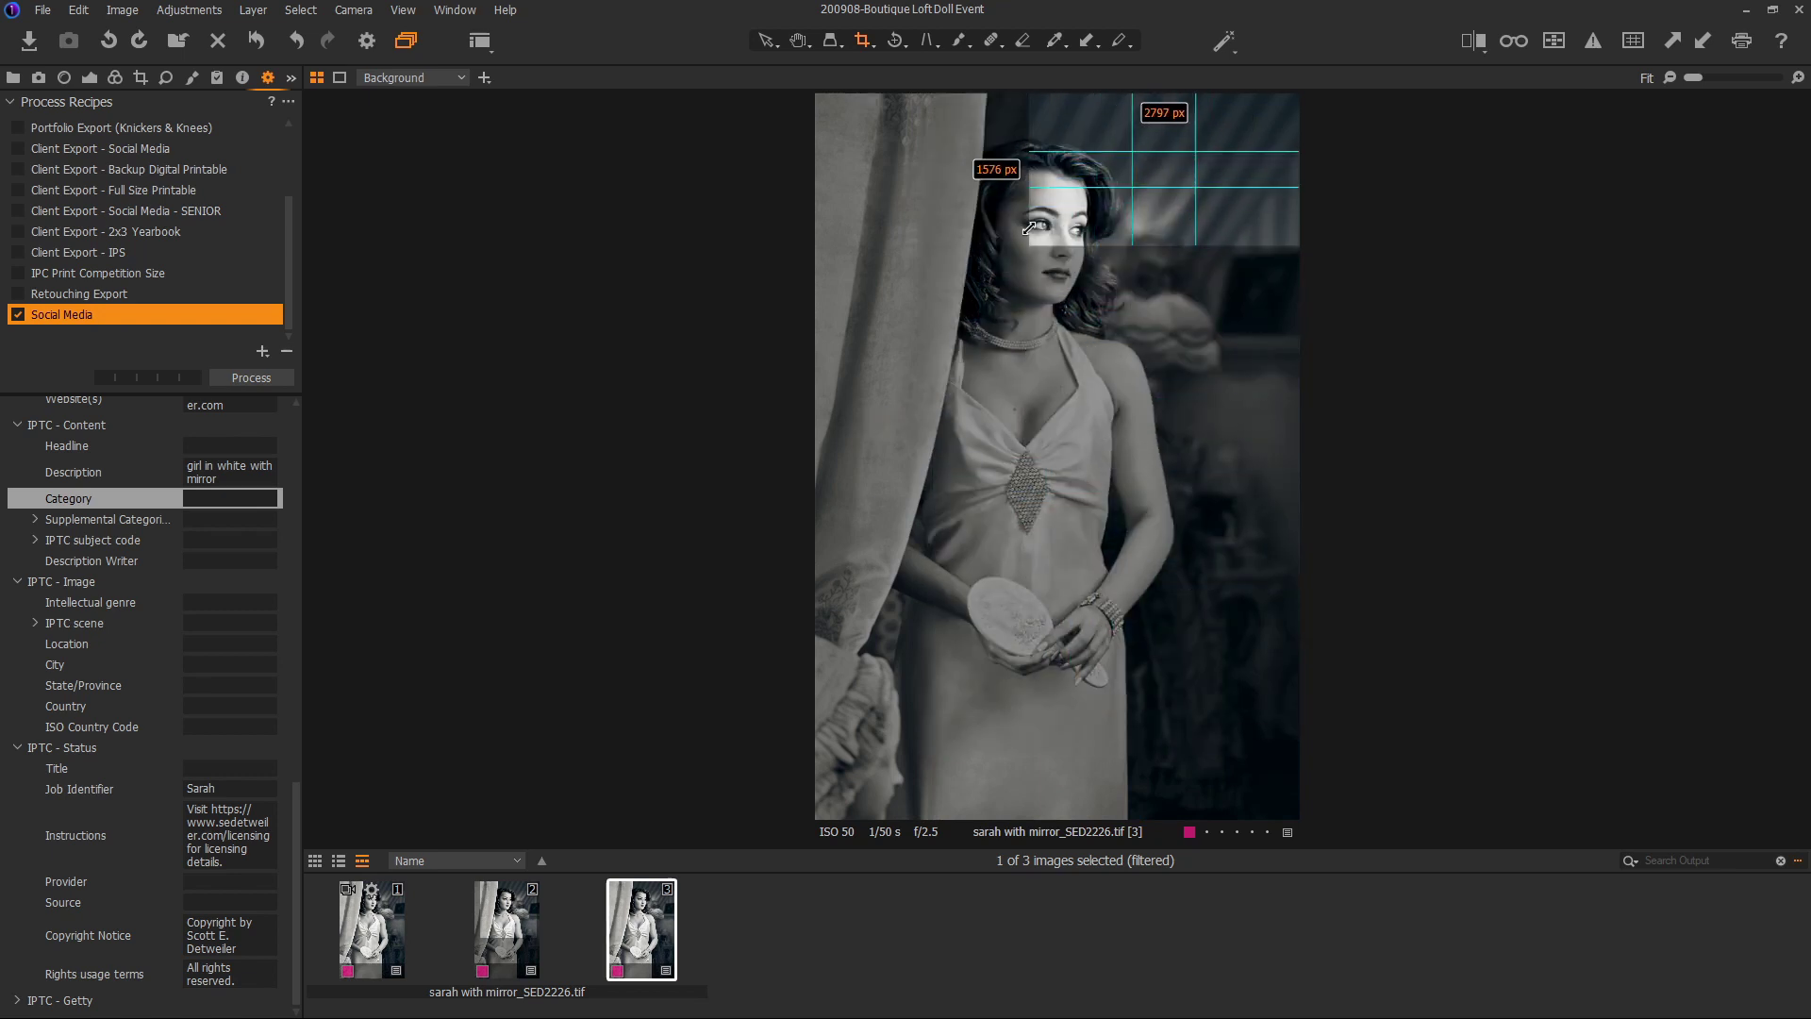
left_click_drag(1029, 227, 823, 371)
mouse_move(1051, 282)
left_mouse_down()
mouse_move(1051, 320)
mouse_move(1052, 305)
left_mouse_up()
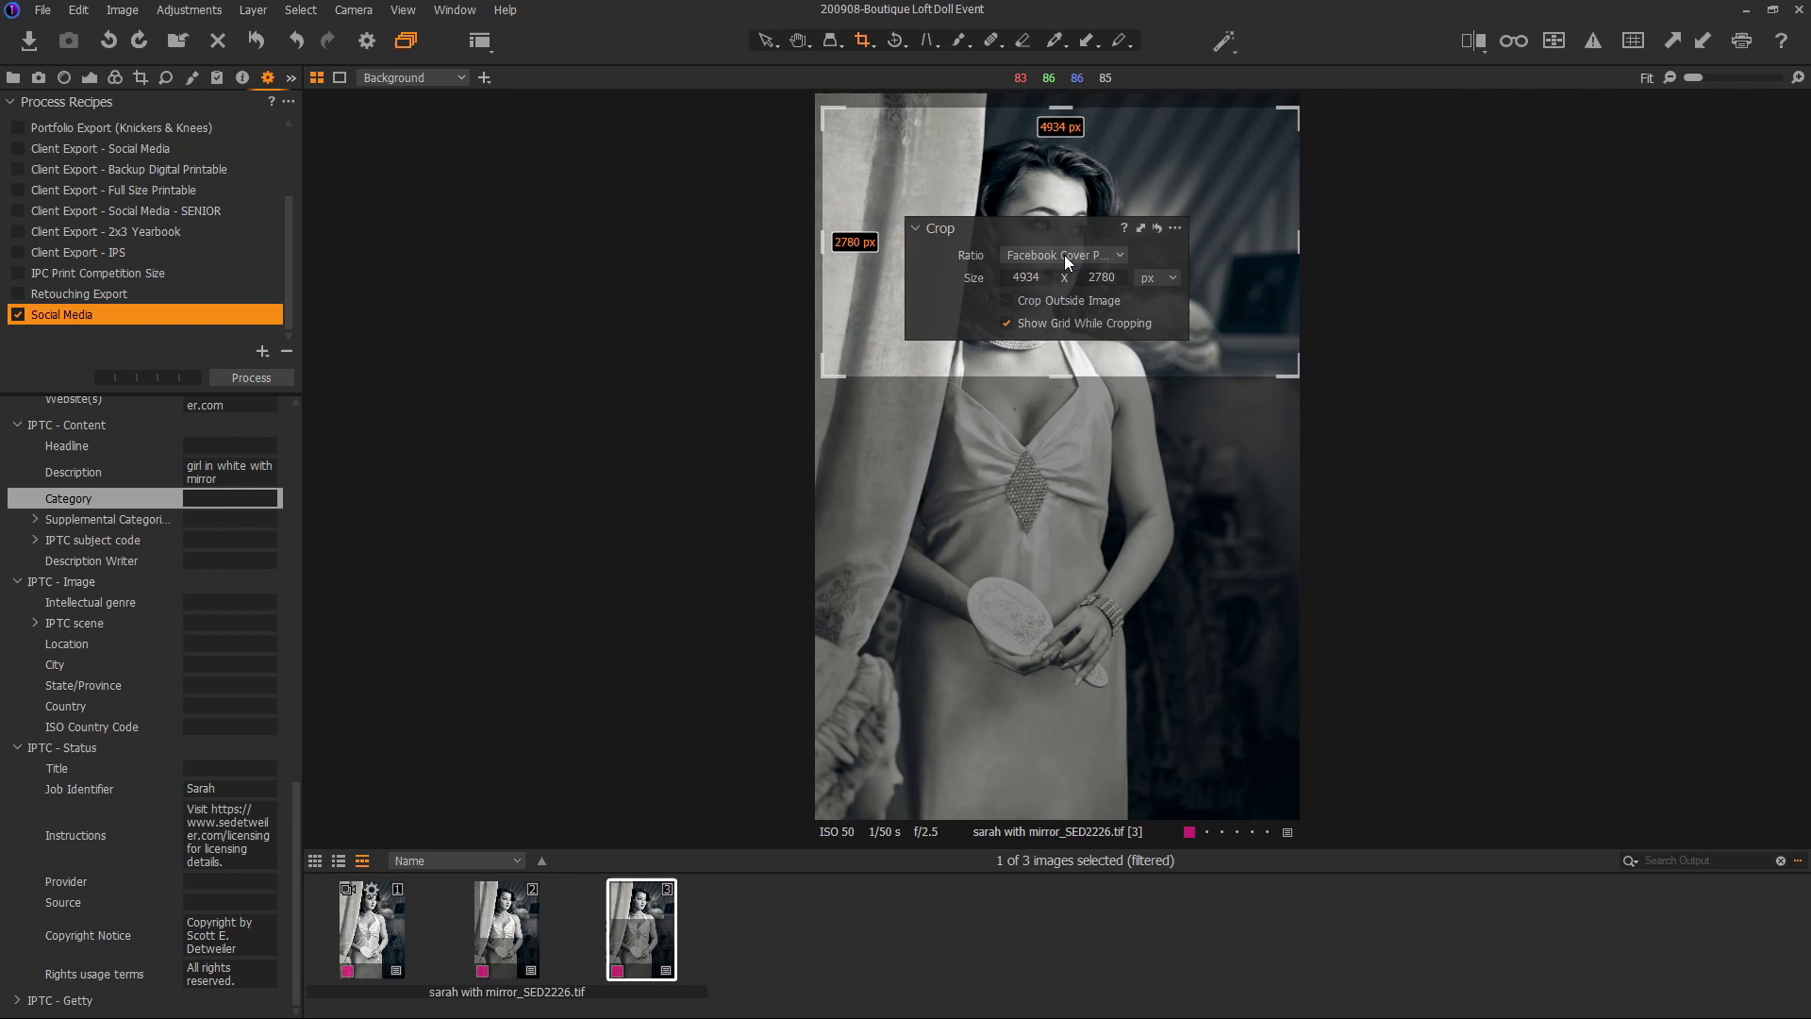
Apply the Facebook Cover Photo ratio from the Crop HUD and nudge the crop slightly down.
right_click(1064, 255)
left_click(1176, 230)
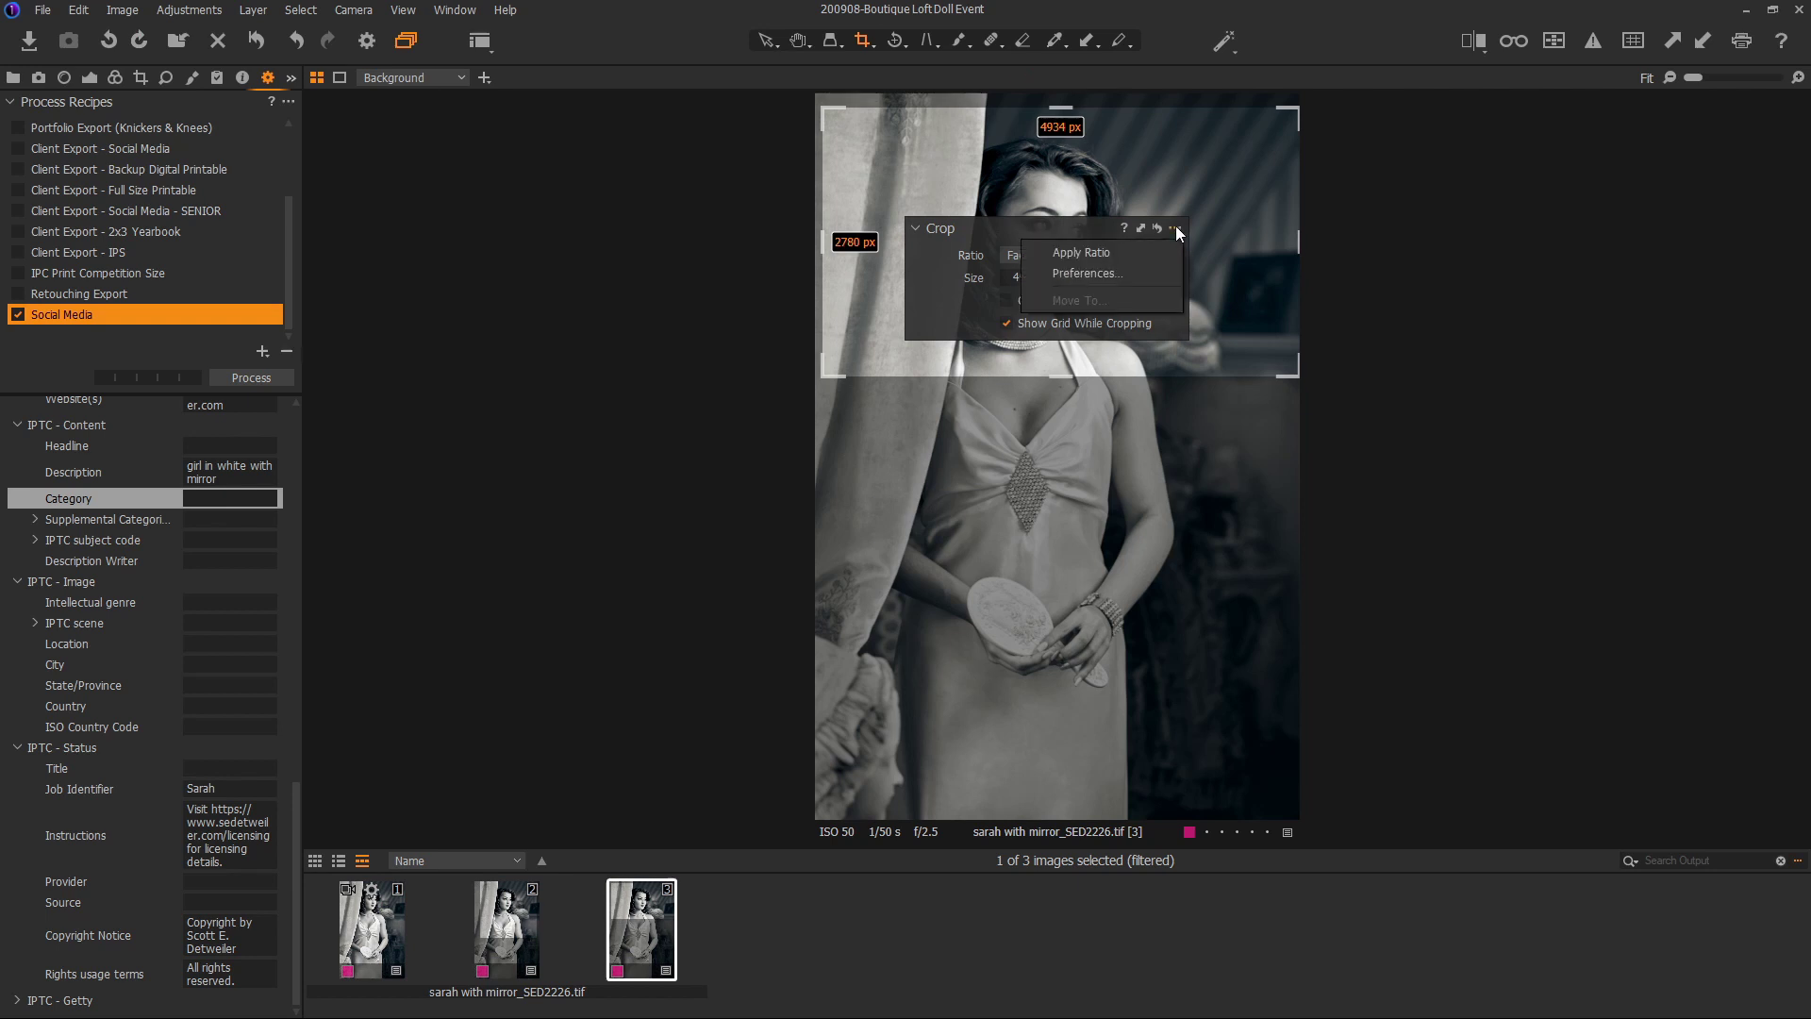
left_click(1107, 257)
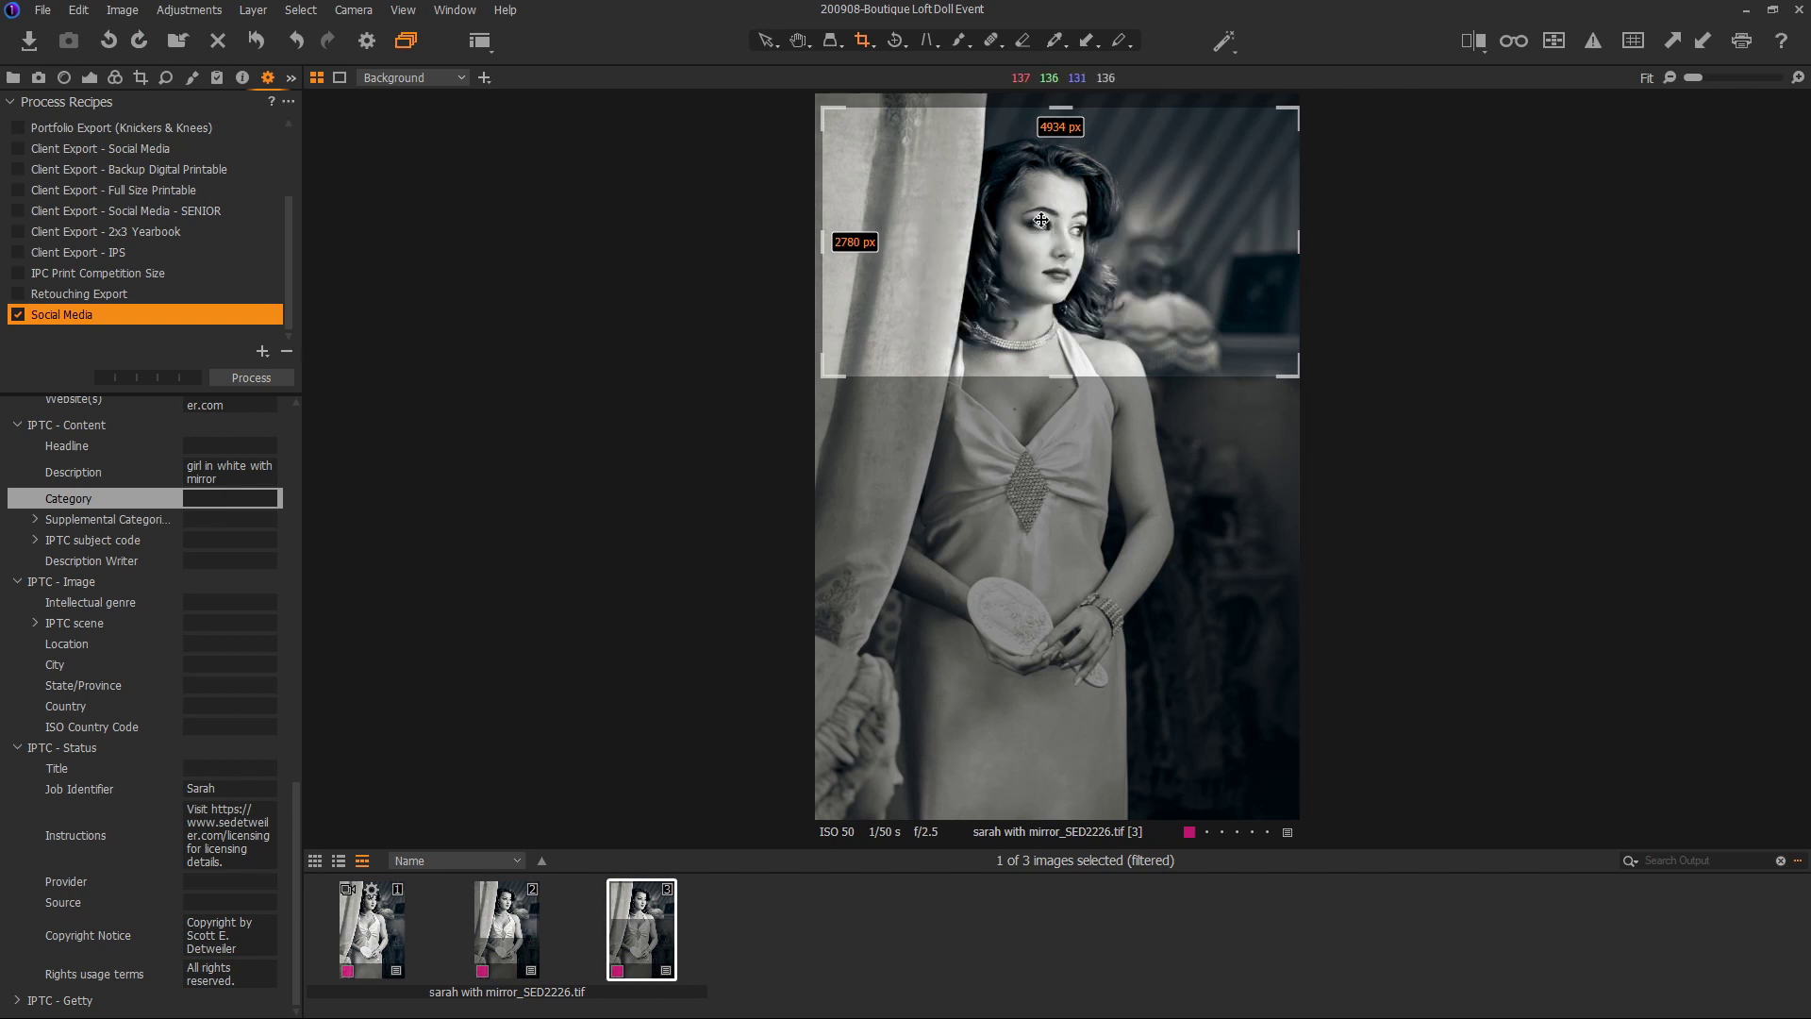
right_click(1094, 254)
left_click(1084, 268)
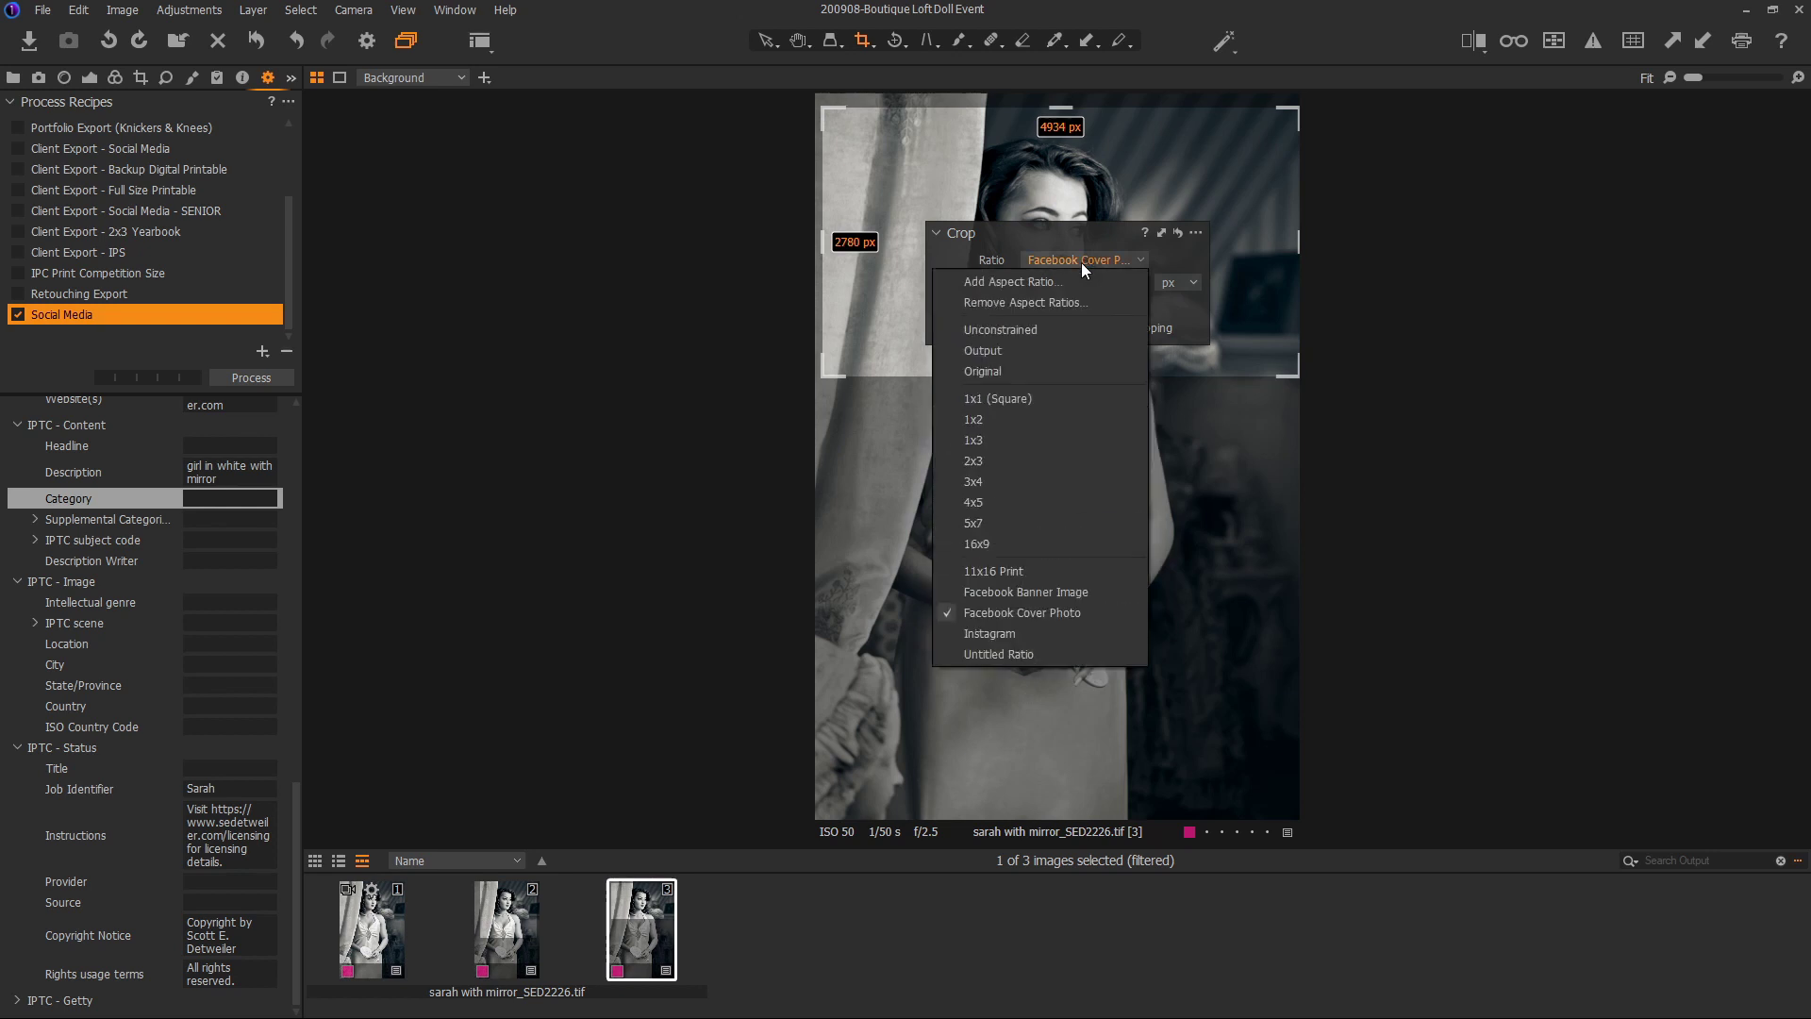
left_click(1030, 241)
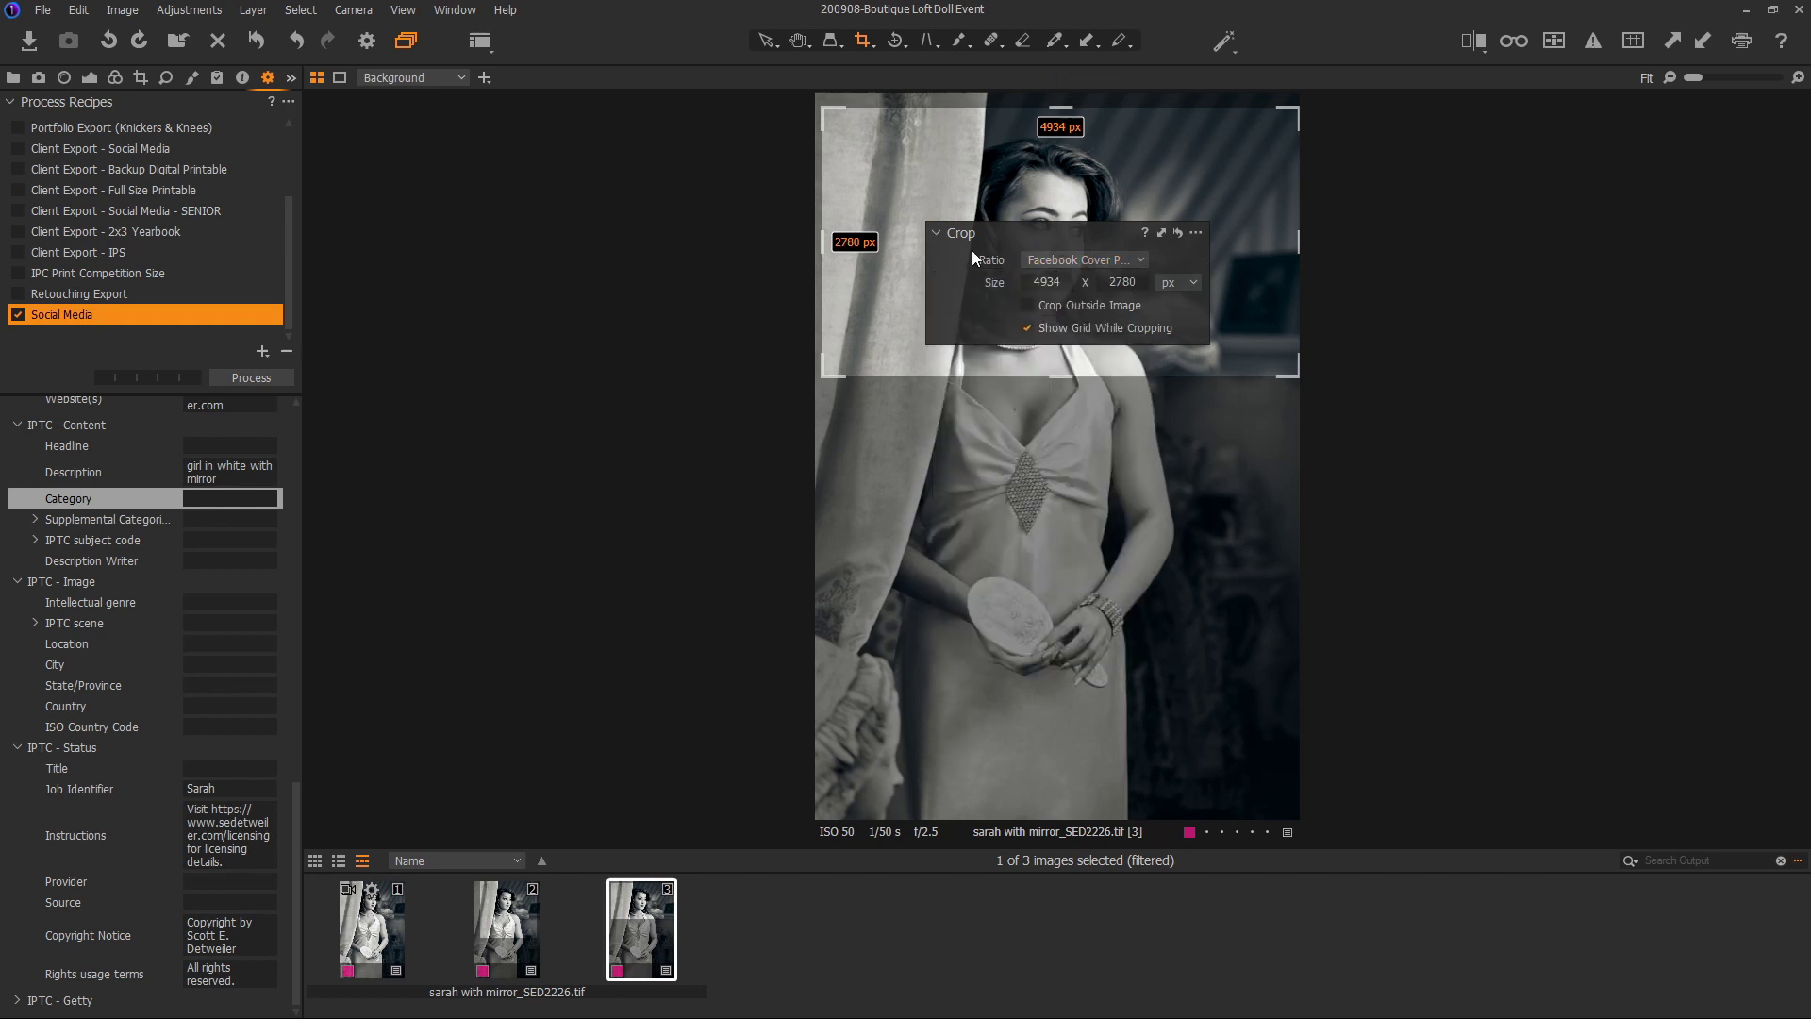
left_click_drag(983, 274, 986, 278)
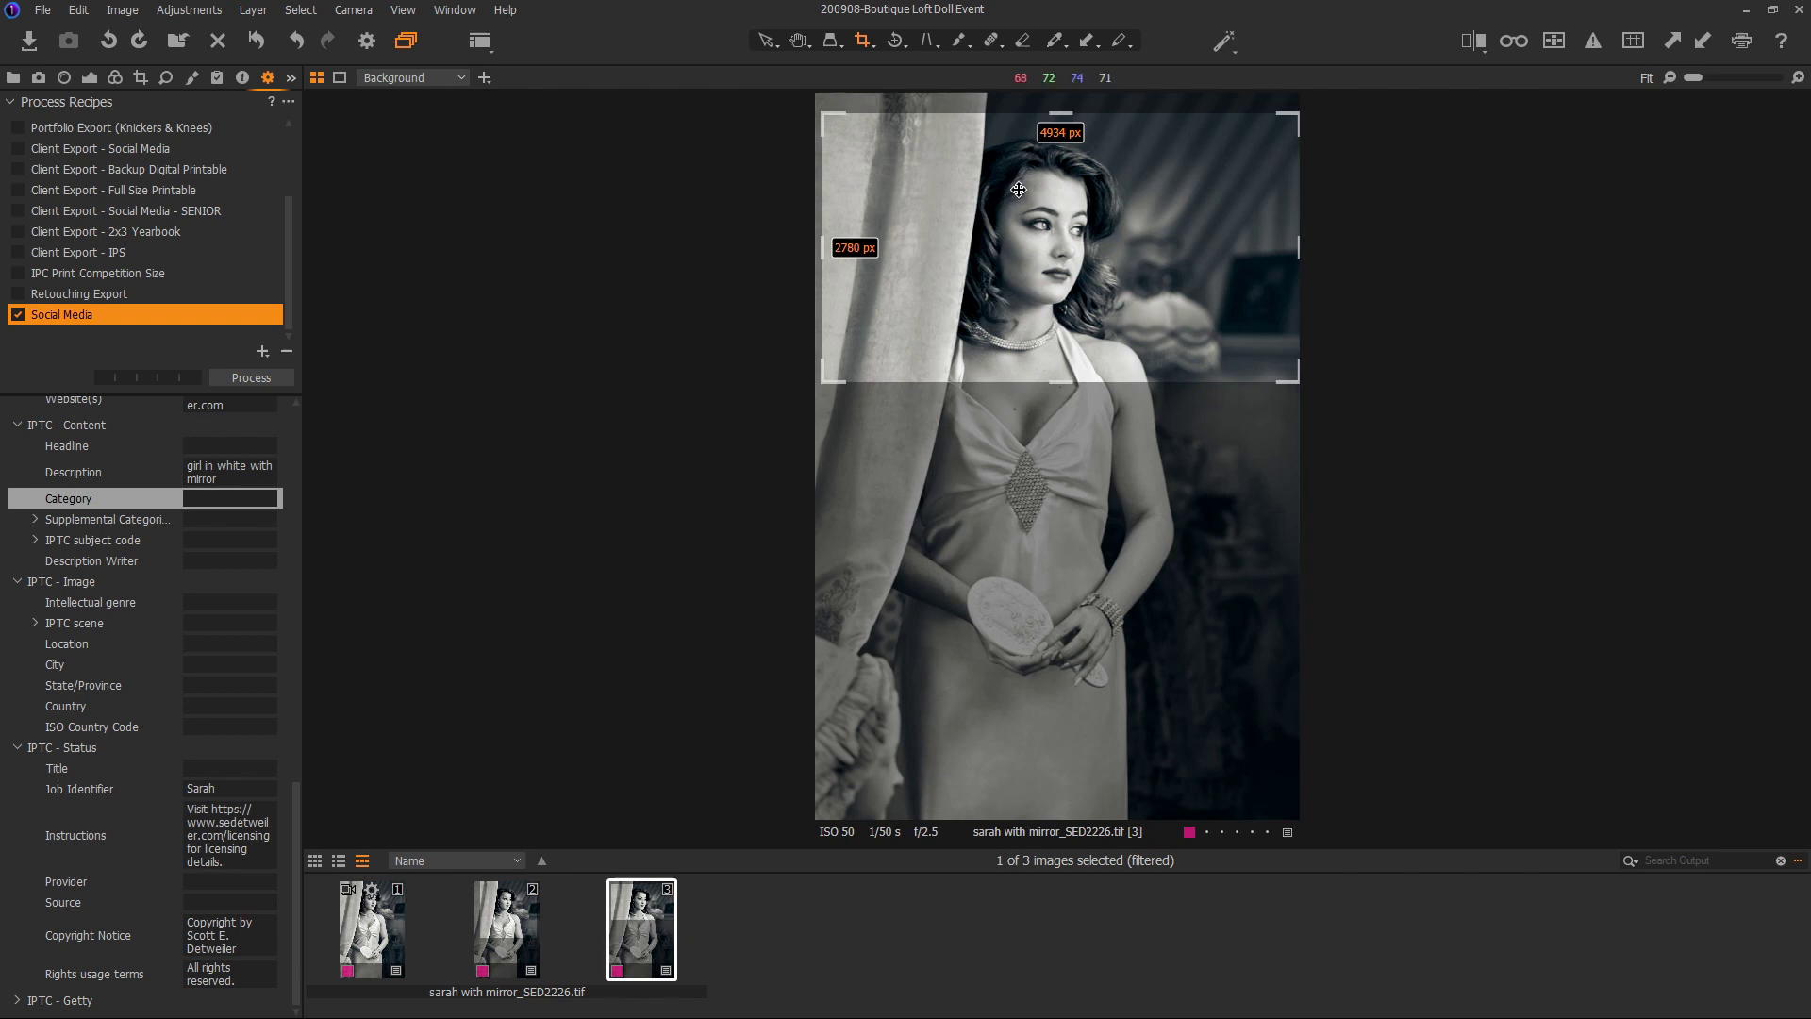
Set the IPTC Category to 'FB Cover' on the third portrait and 'Instagram' on the second.
left_click(213, 496)
type("FB Cover")
key("Tab")
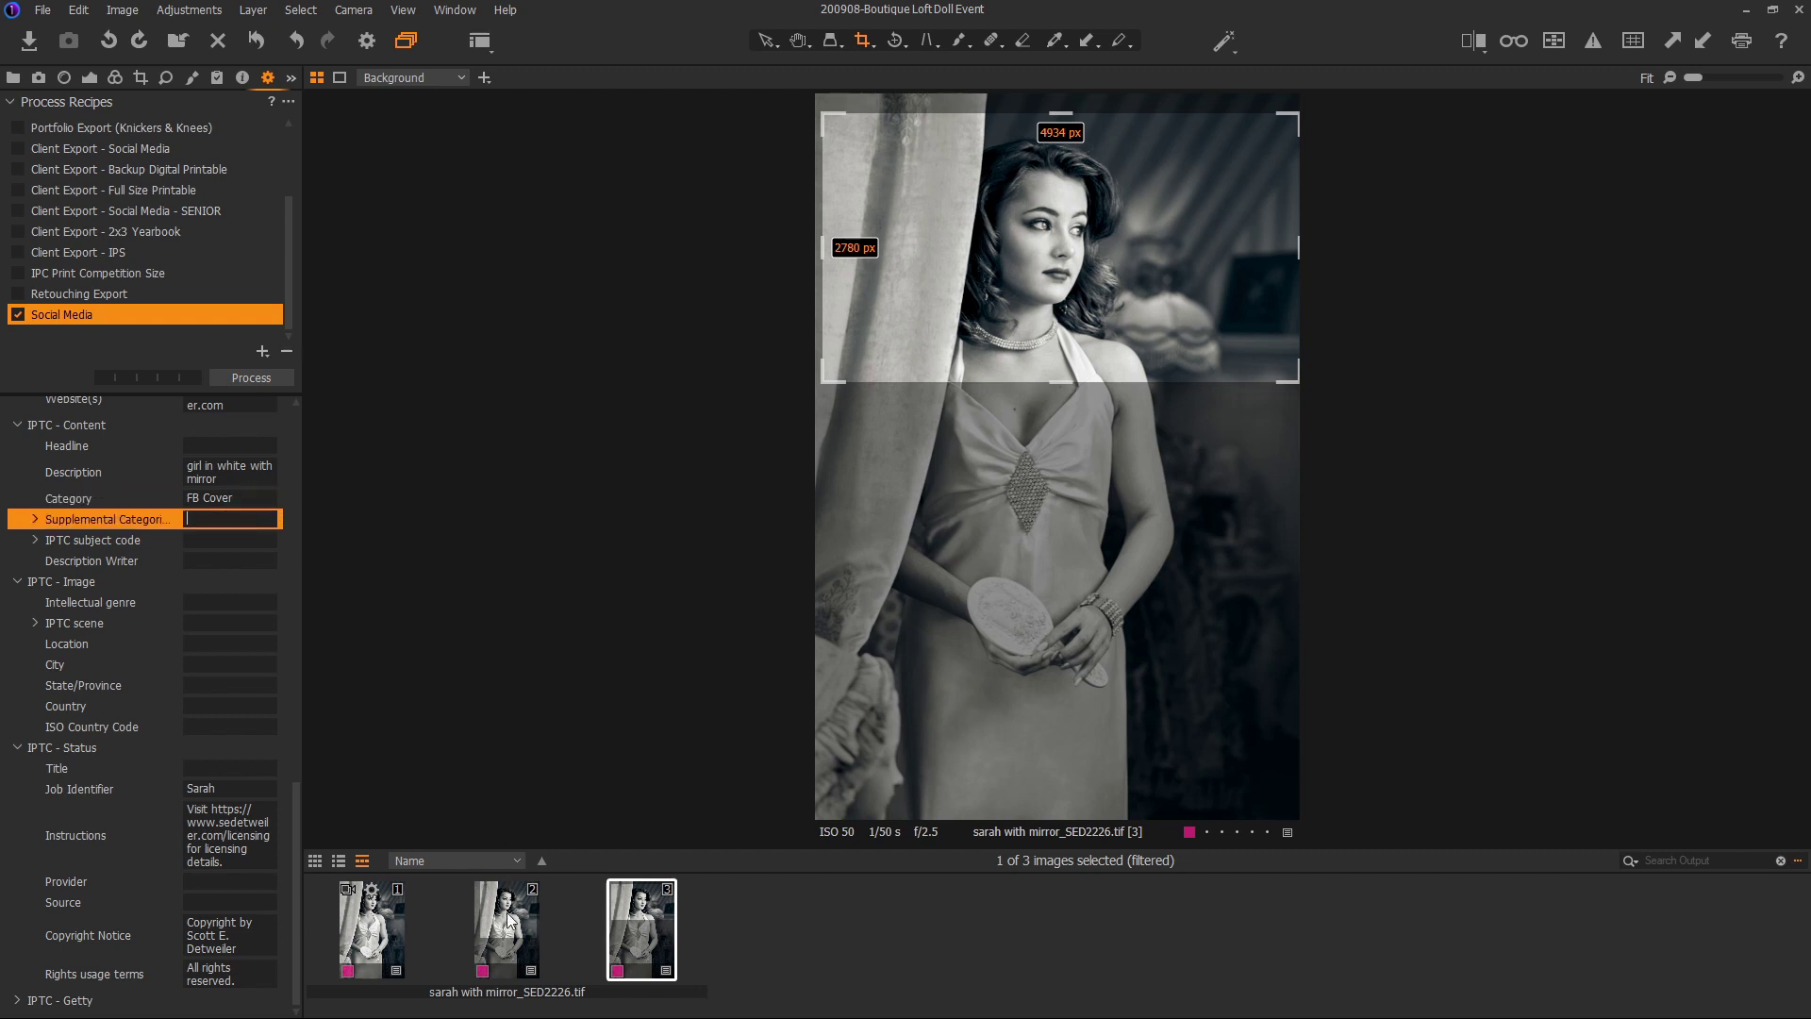
left_click(510, 919)
left_click(210, 498)
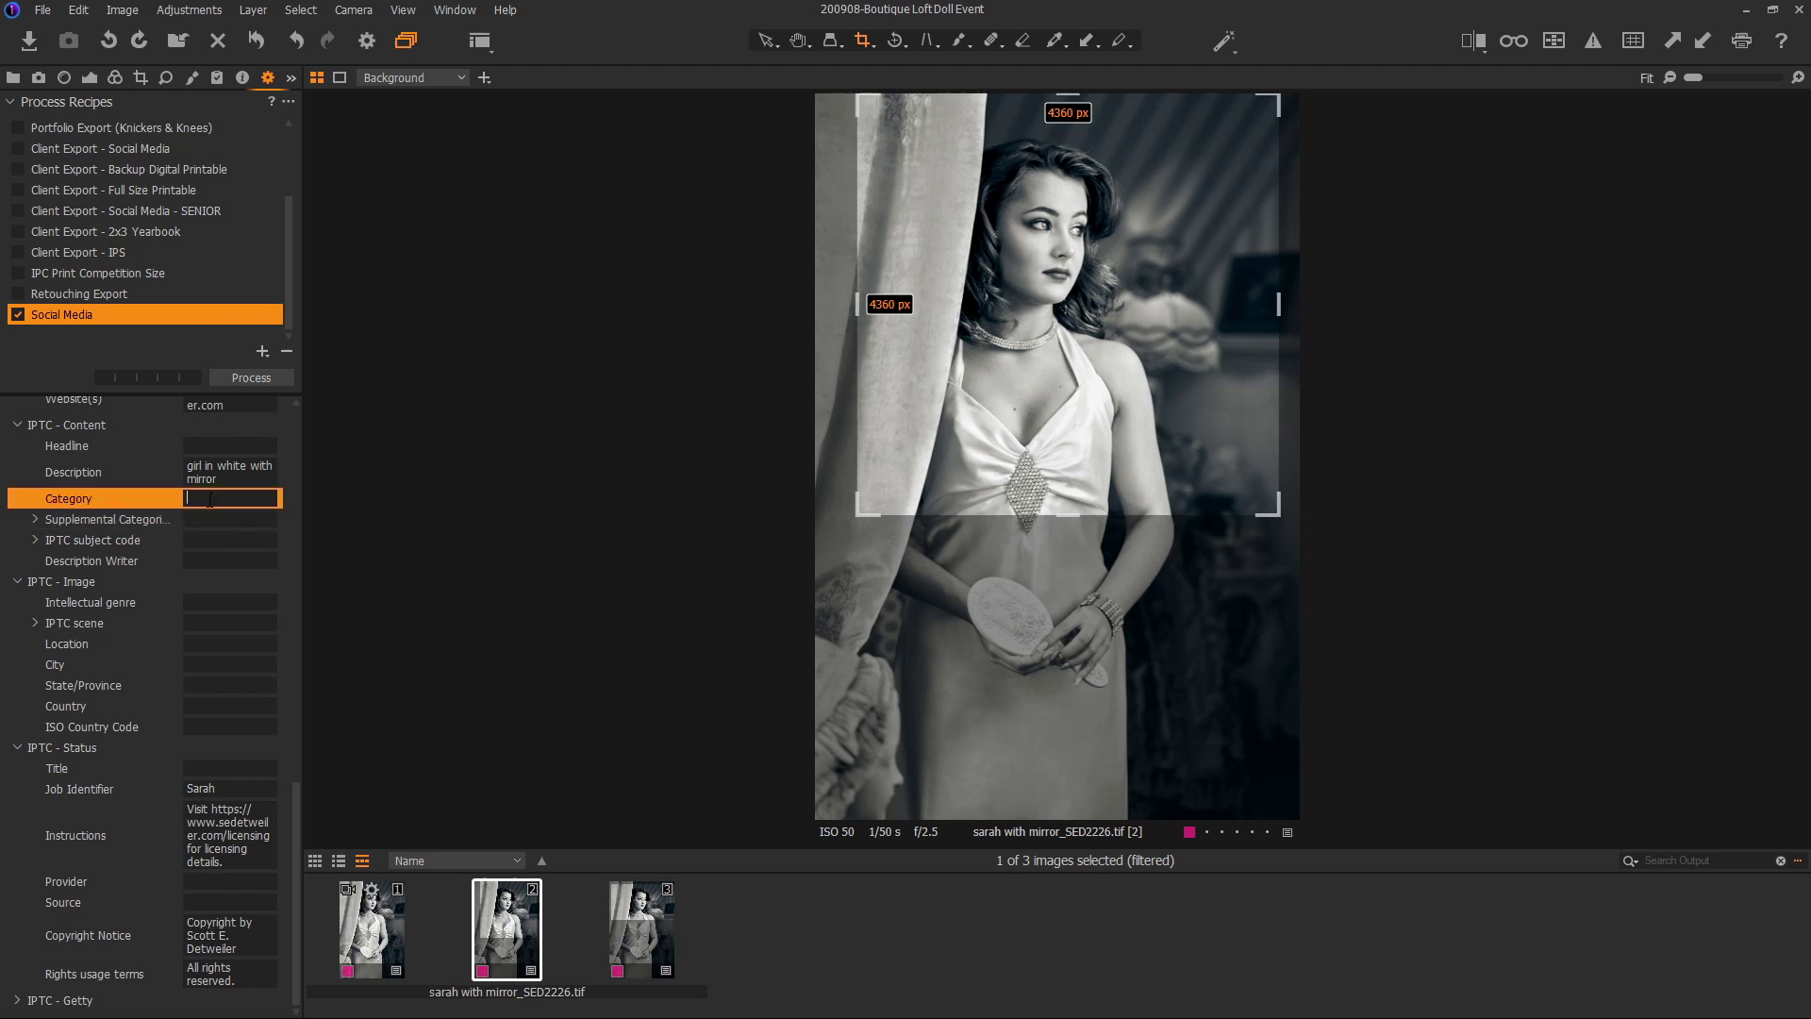
type("Instagram")
key("Tab")
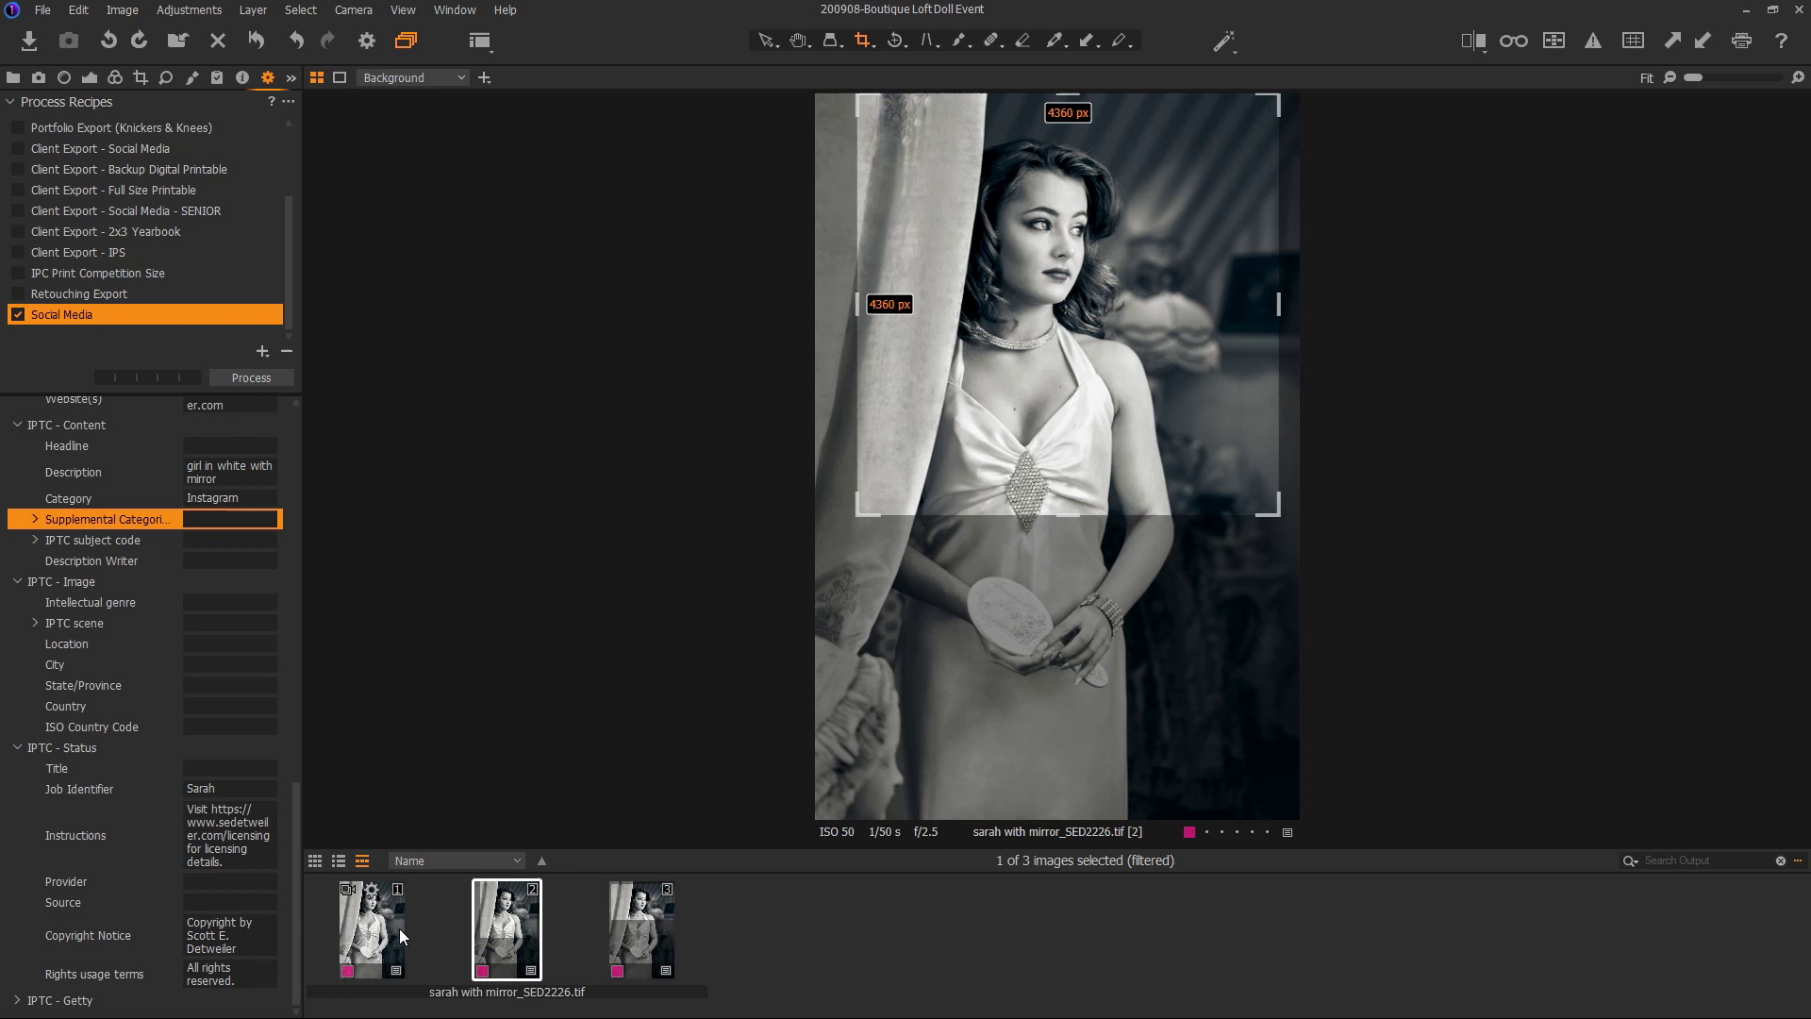
Return to the first portrait and check its Original category and crop ratio.
left_click(391, 931)
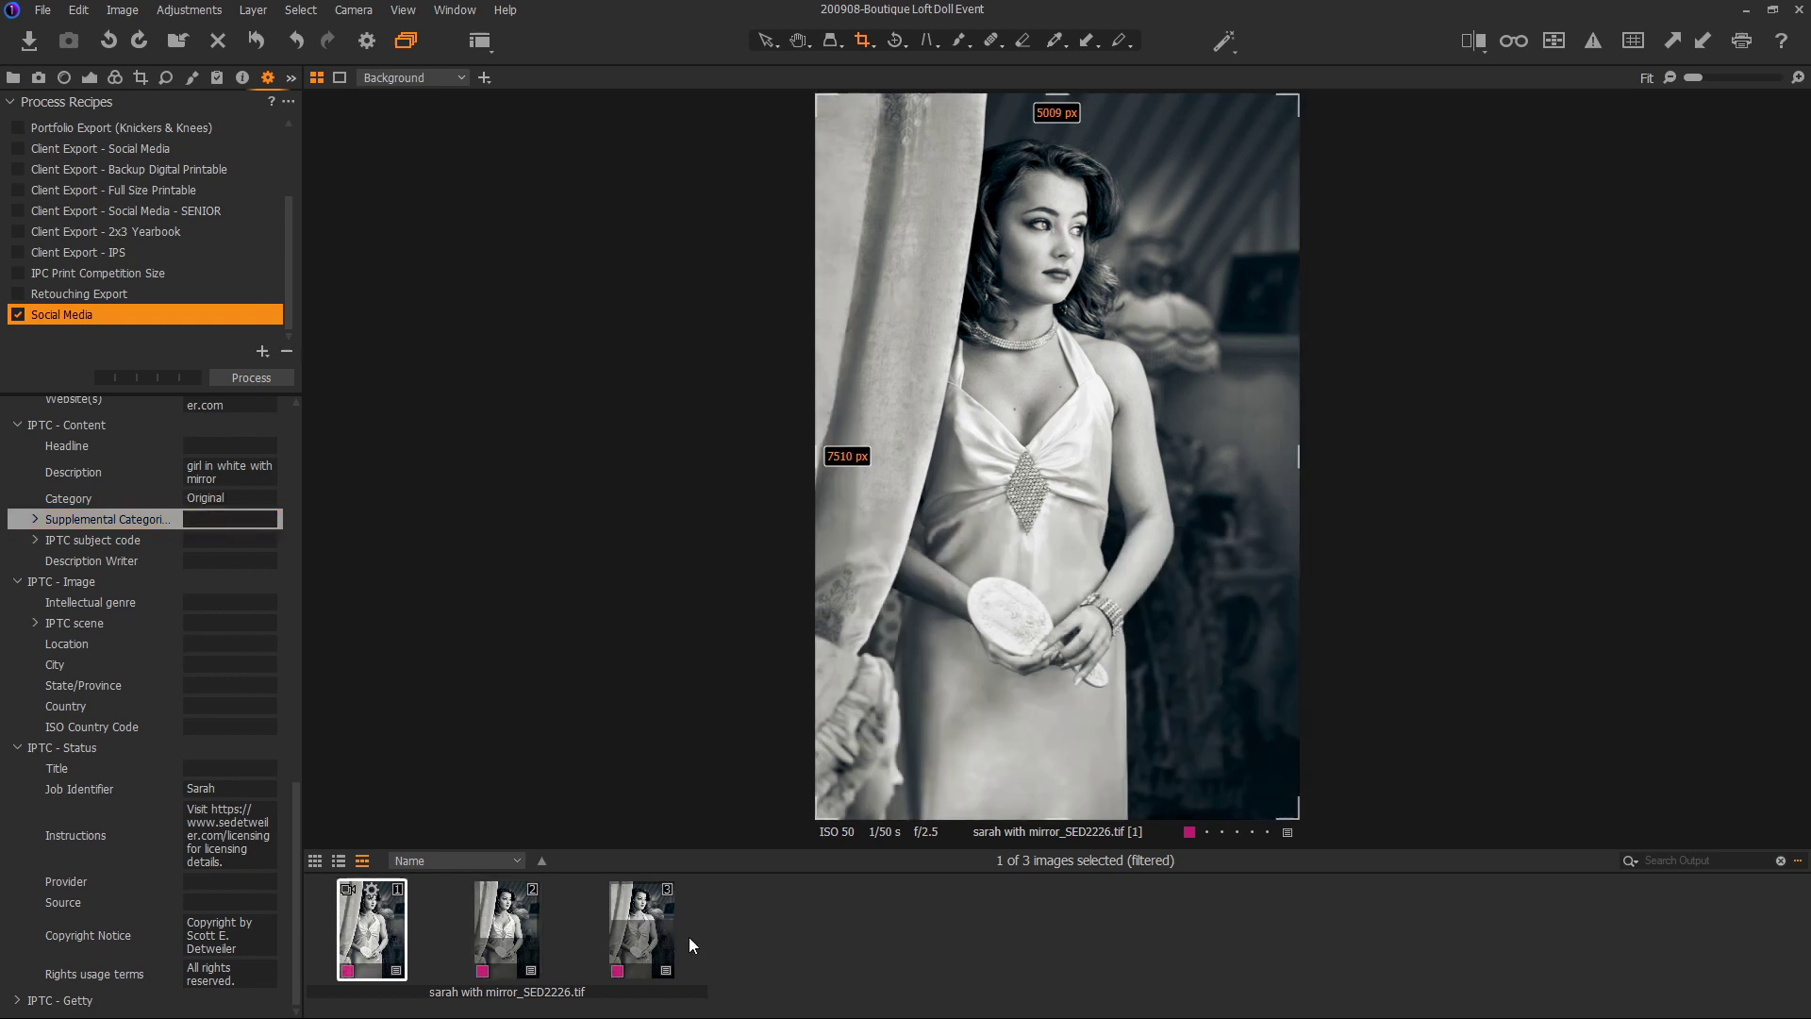
left_click(235, 497)
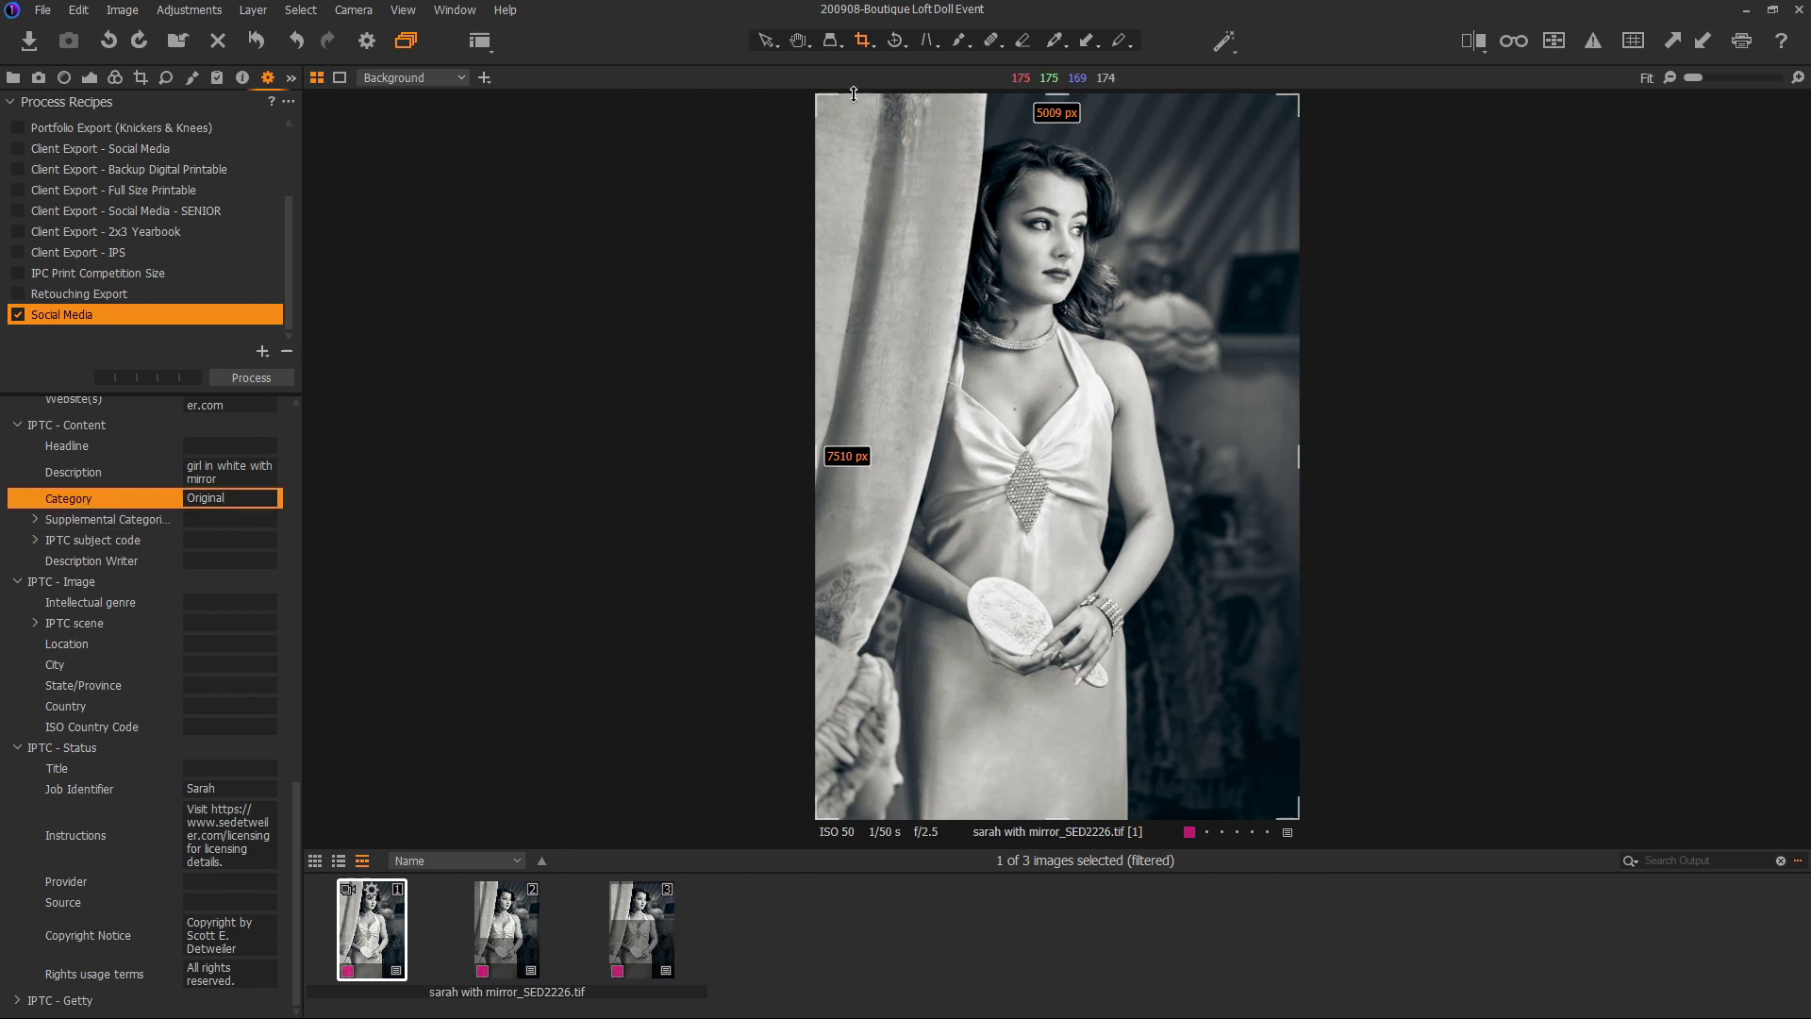
left_click(864, 43)
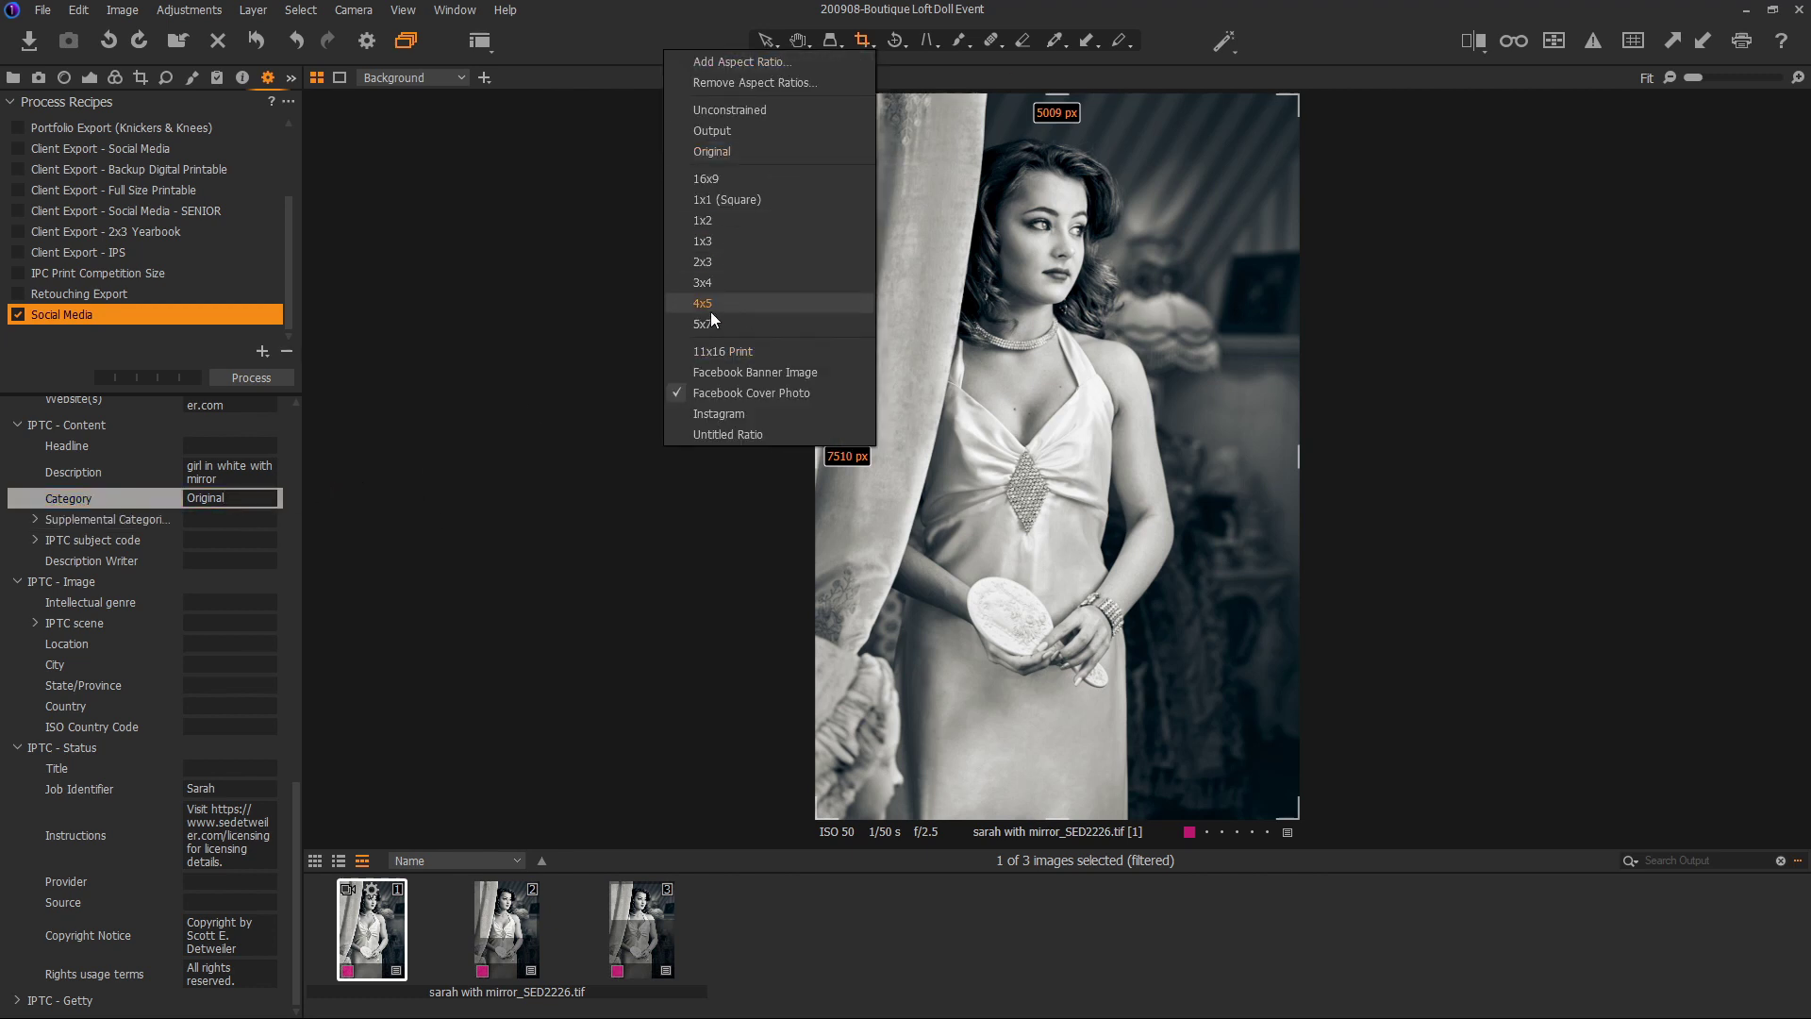
left_click(619, 27)
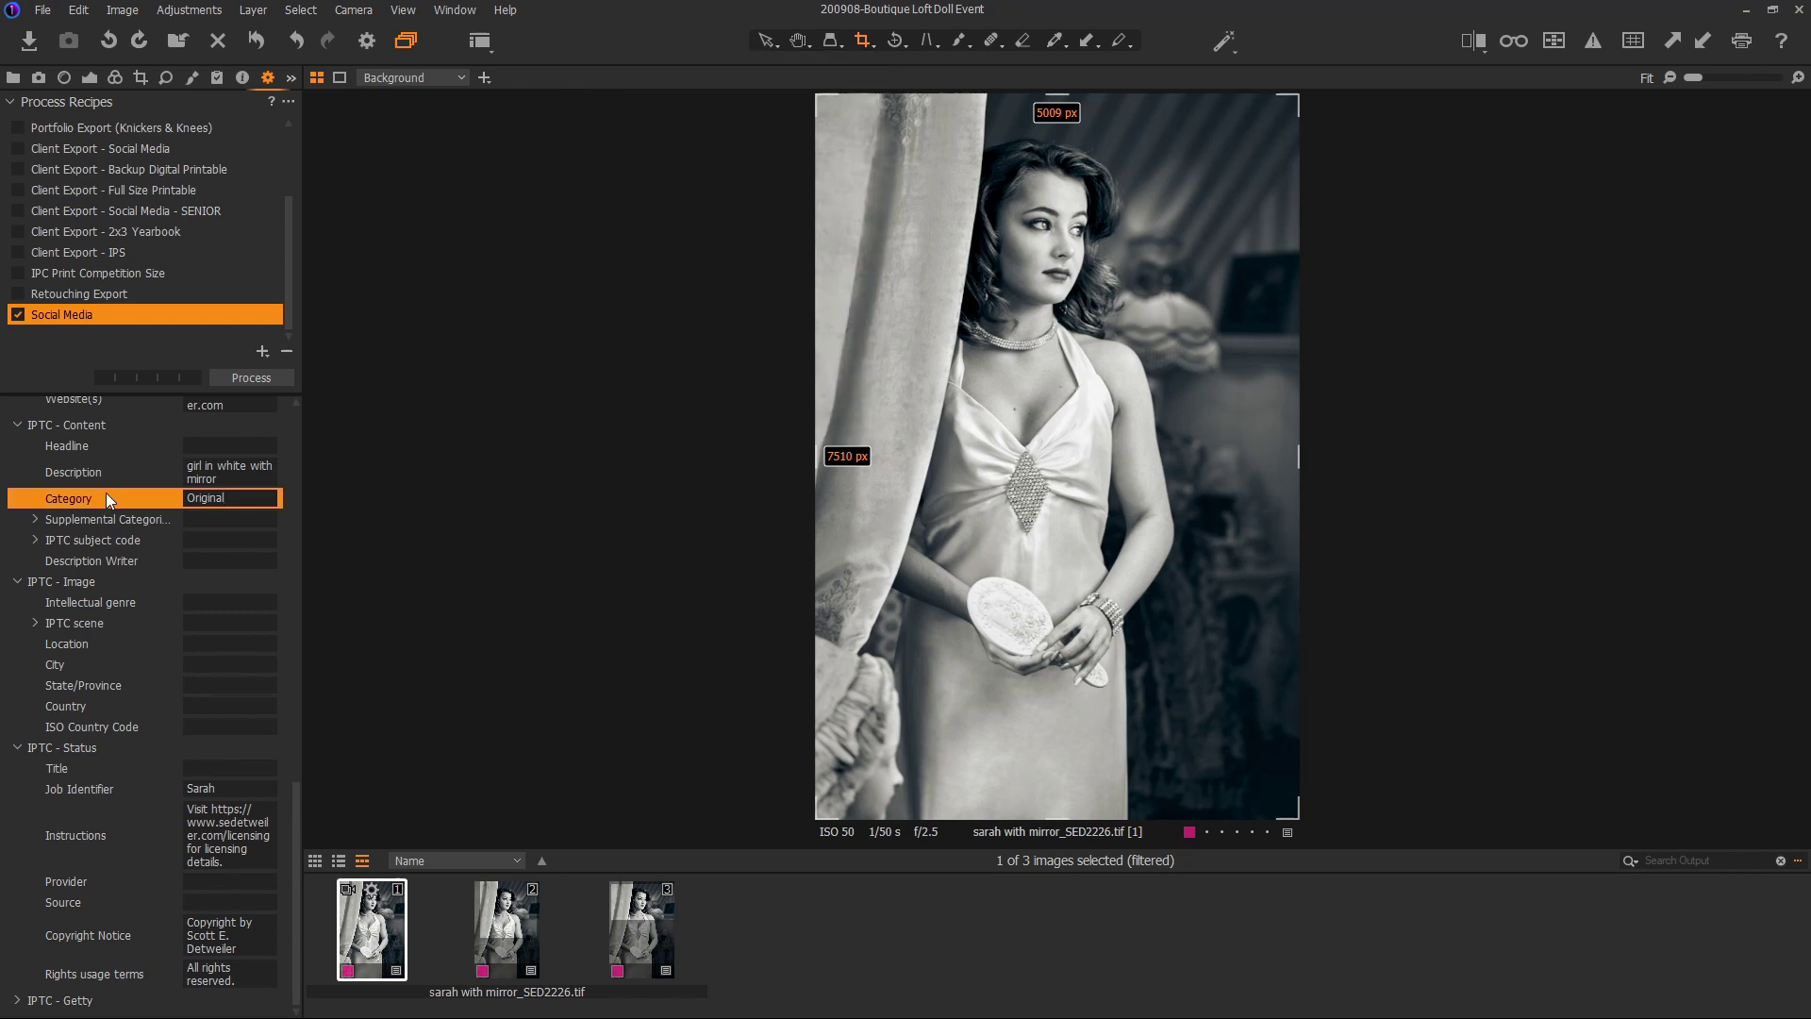
scroll(283, 649, "up", 10)
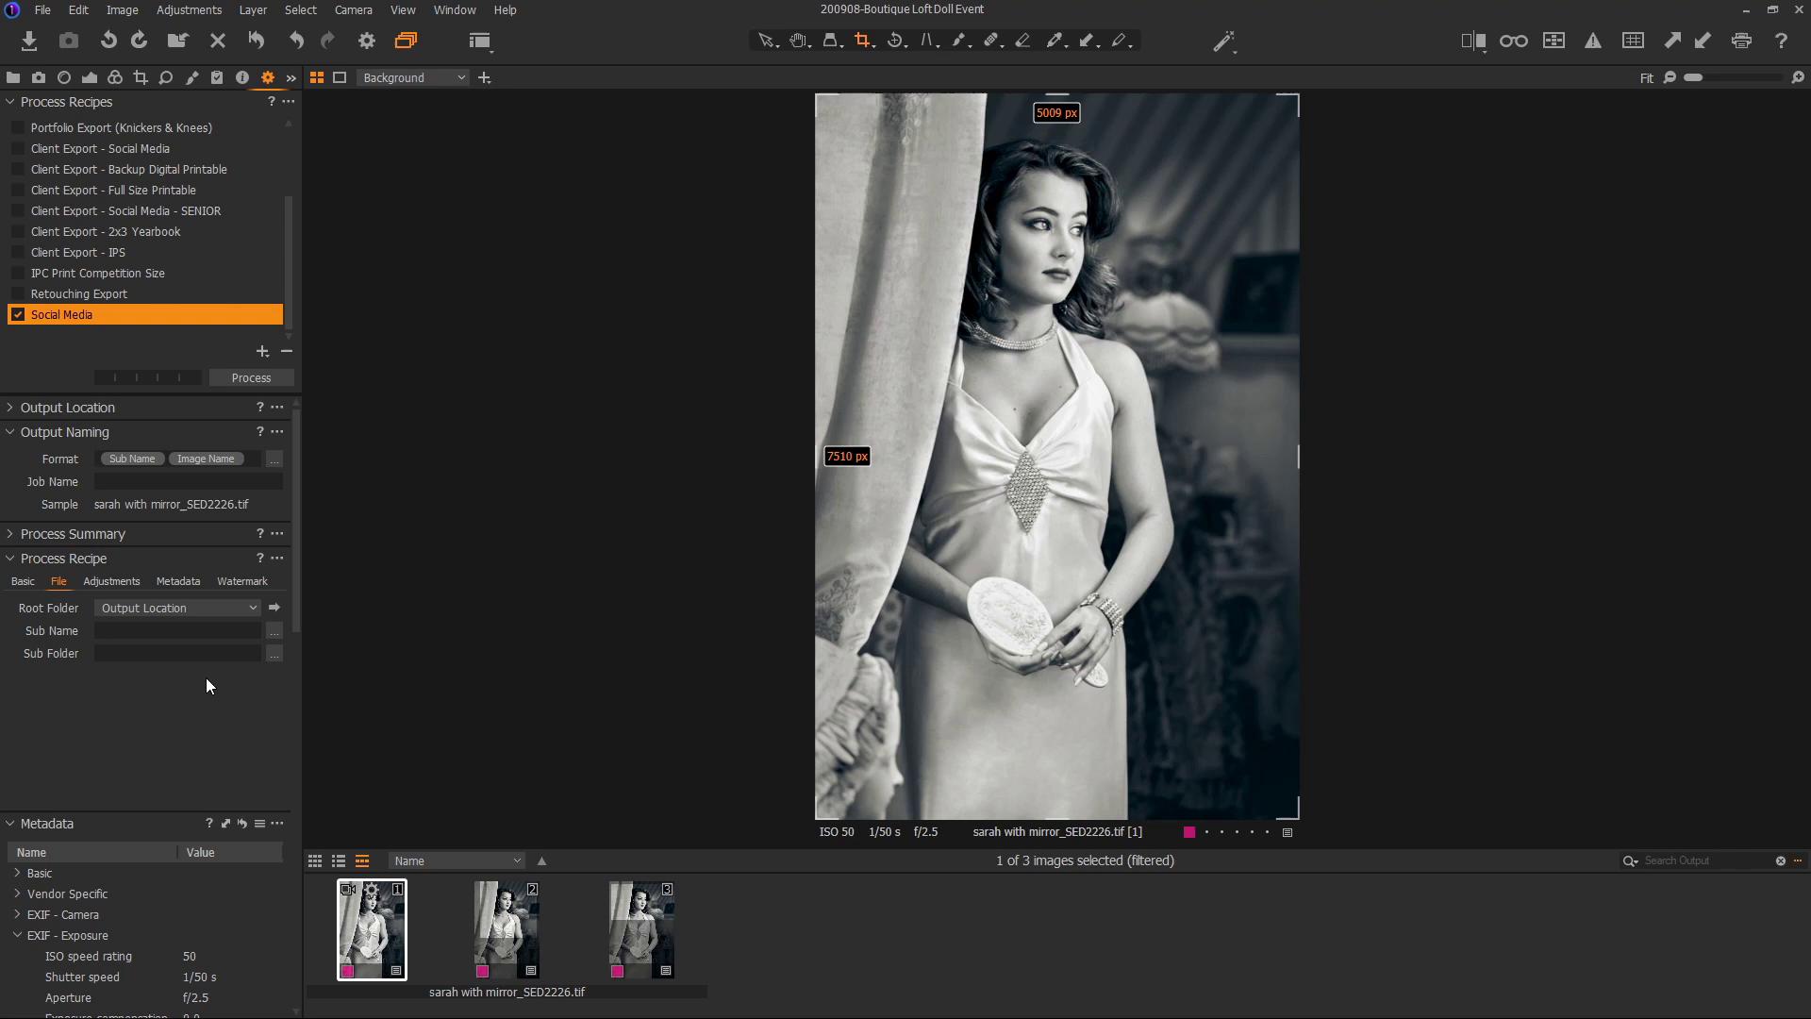
Set the recipe's output to JPEG at Quality 70 and 72 px/in resolution.
left_click(22, 581)
left_click(206, 605)
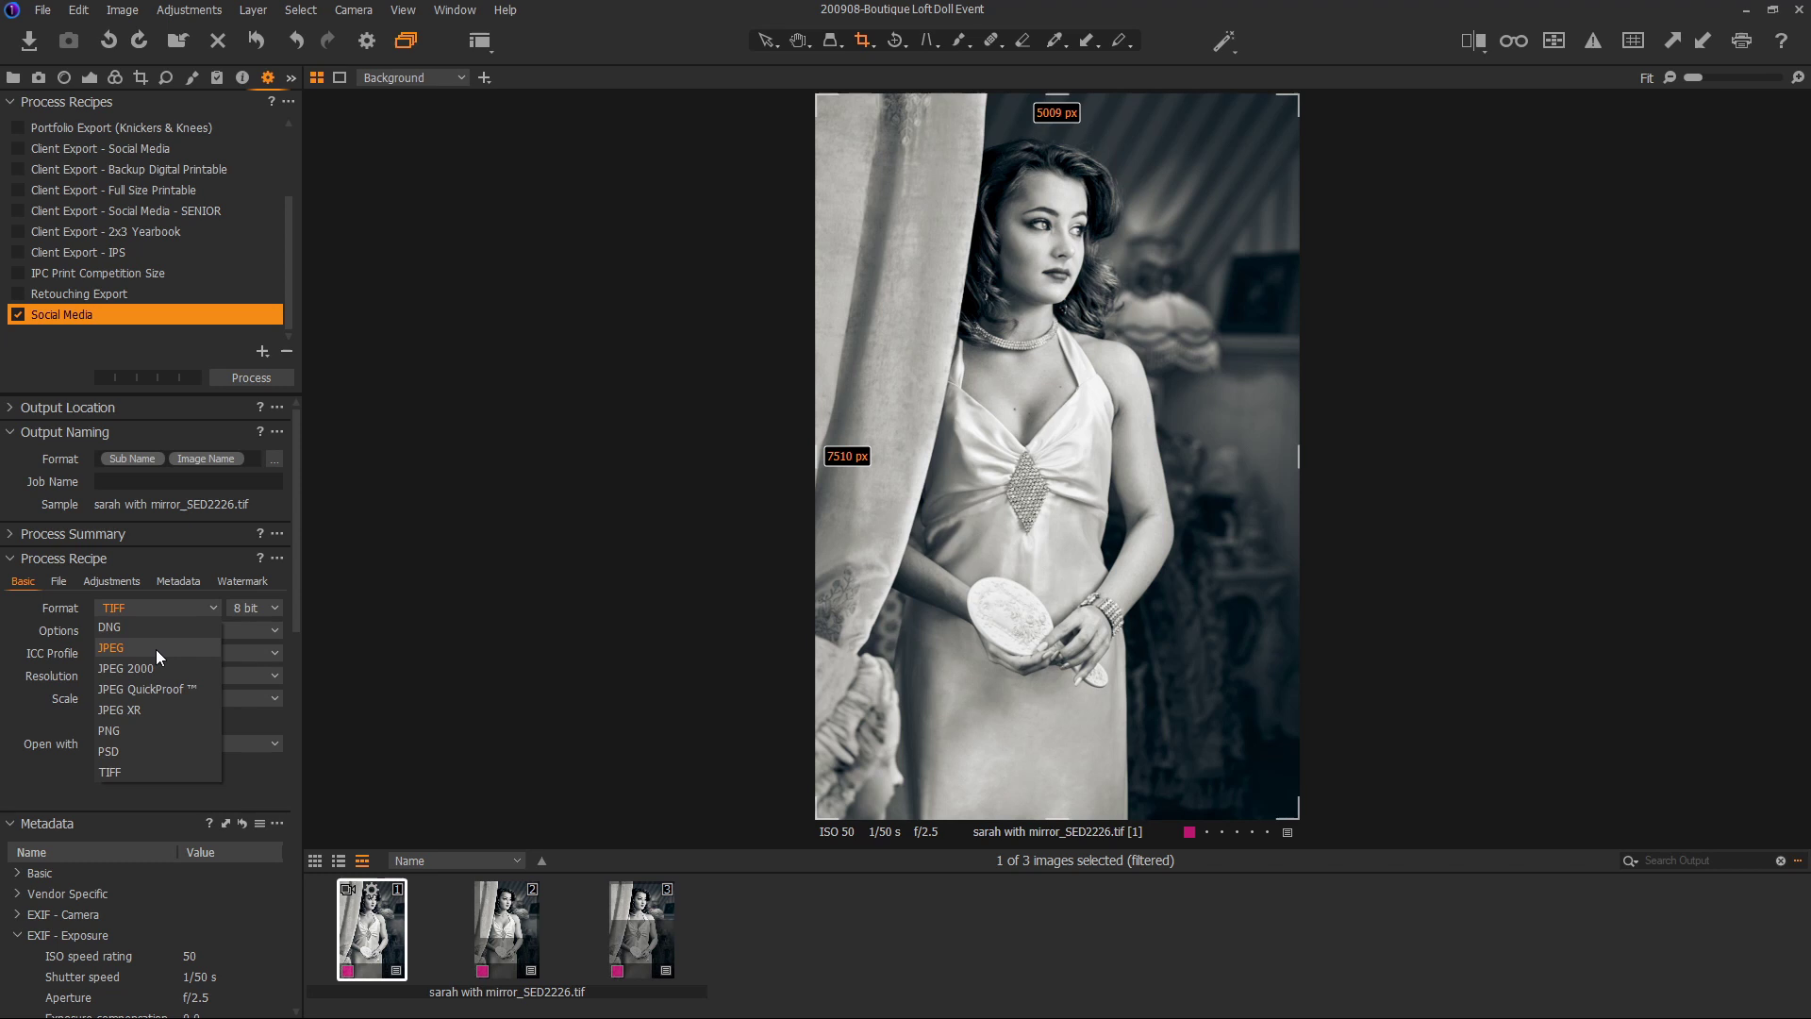
key("Return")
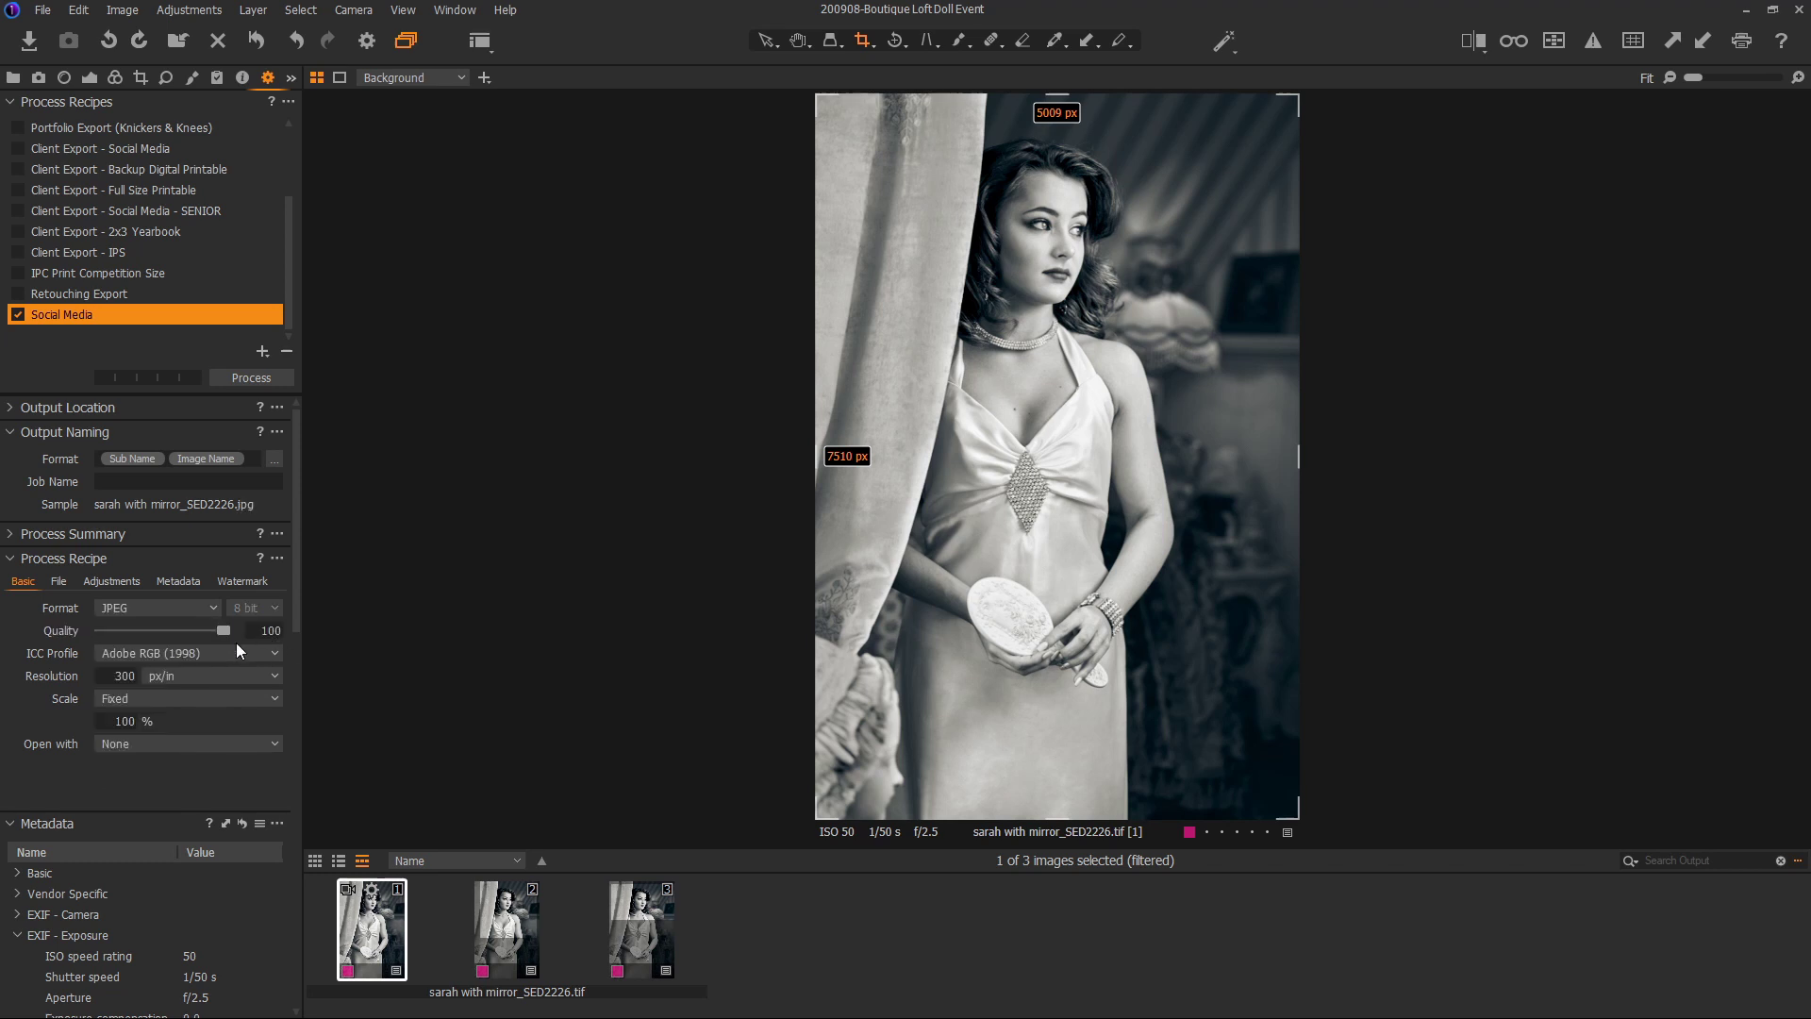
left_click(271, 630)
type("70")
key("Return")
left_click(113, 677)
type("72")
key("Tab")
Scale the recipe's exports to a 1800 px long edge.
left_click(130, 694)
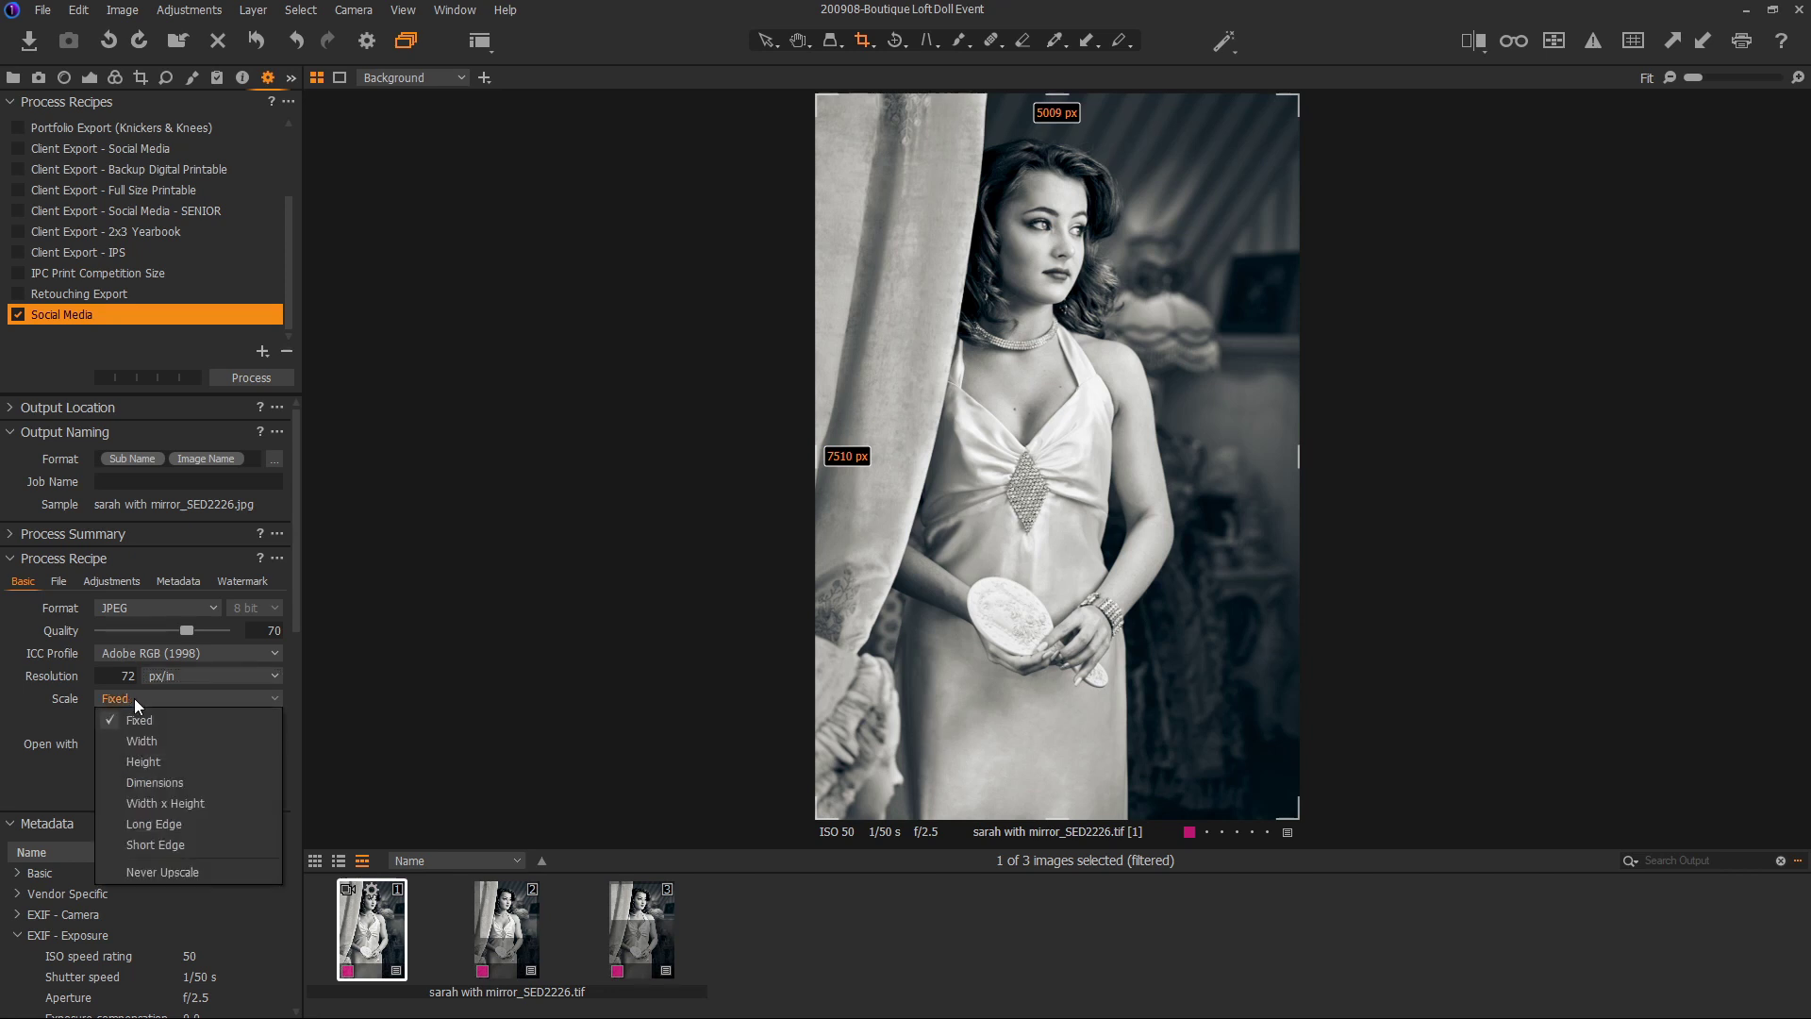
left_click(177, 824)
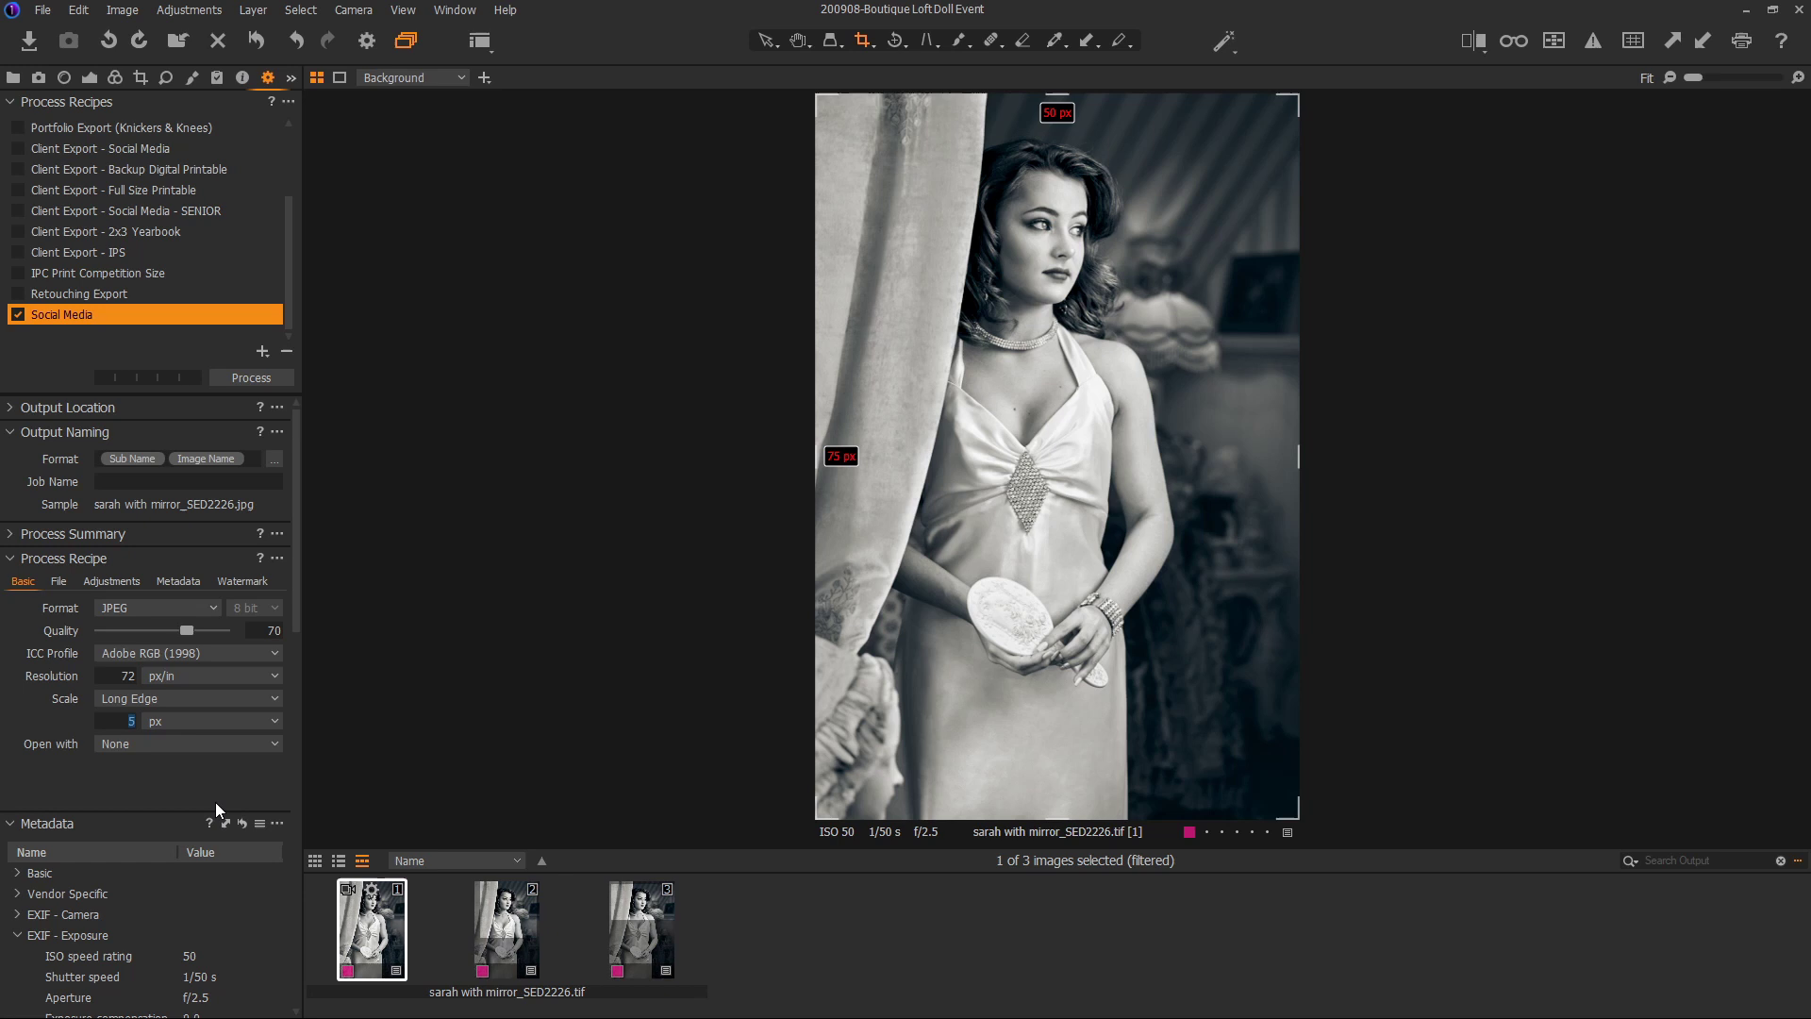
type("1800")
left_click(108, 722)
left_click(54, 582)
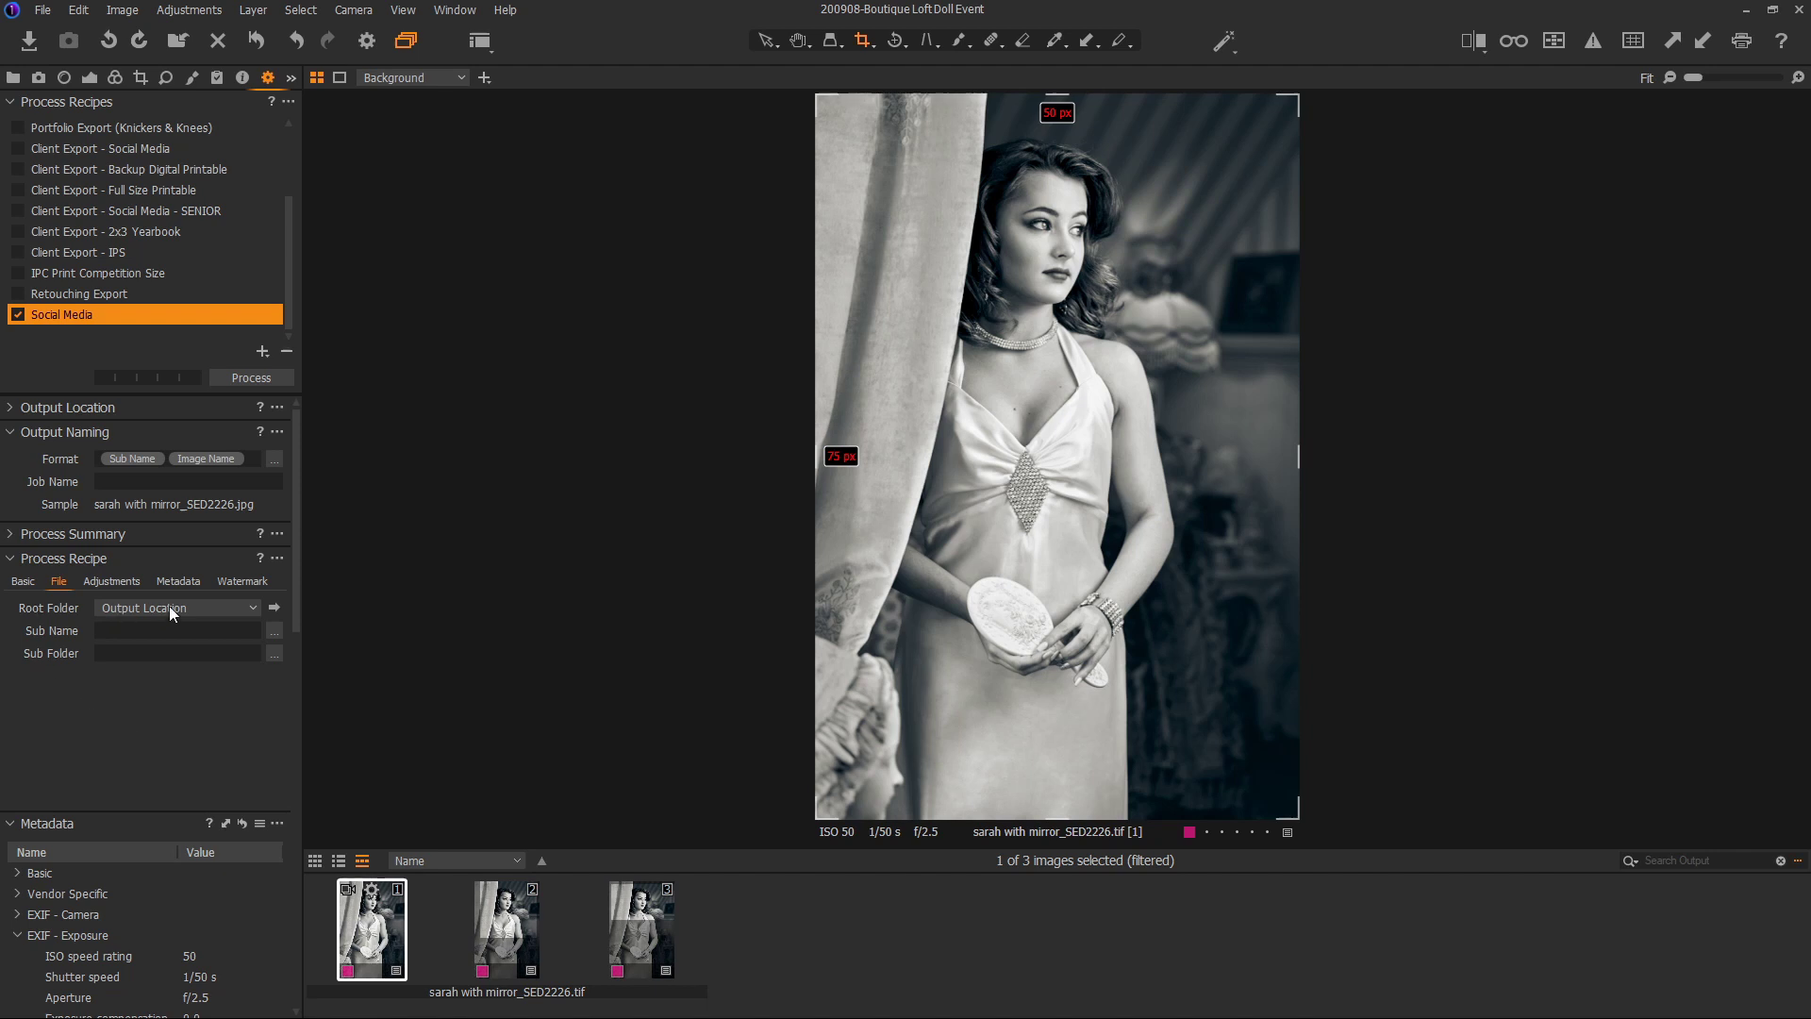
Check the session Output Location in the Library tab, then bring up the Root Folder choices.
left_click(14, 77)
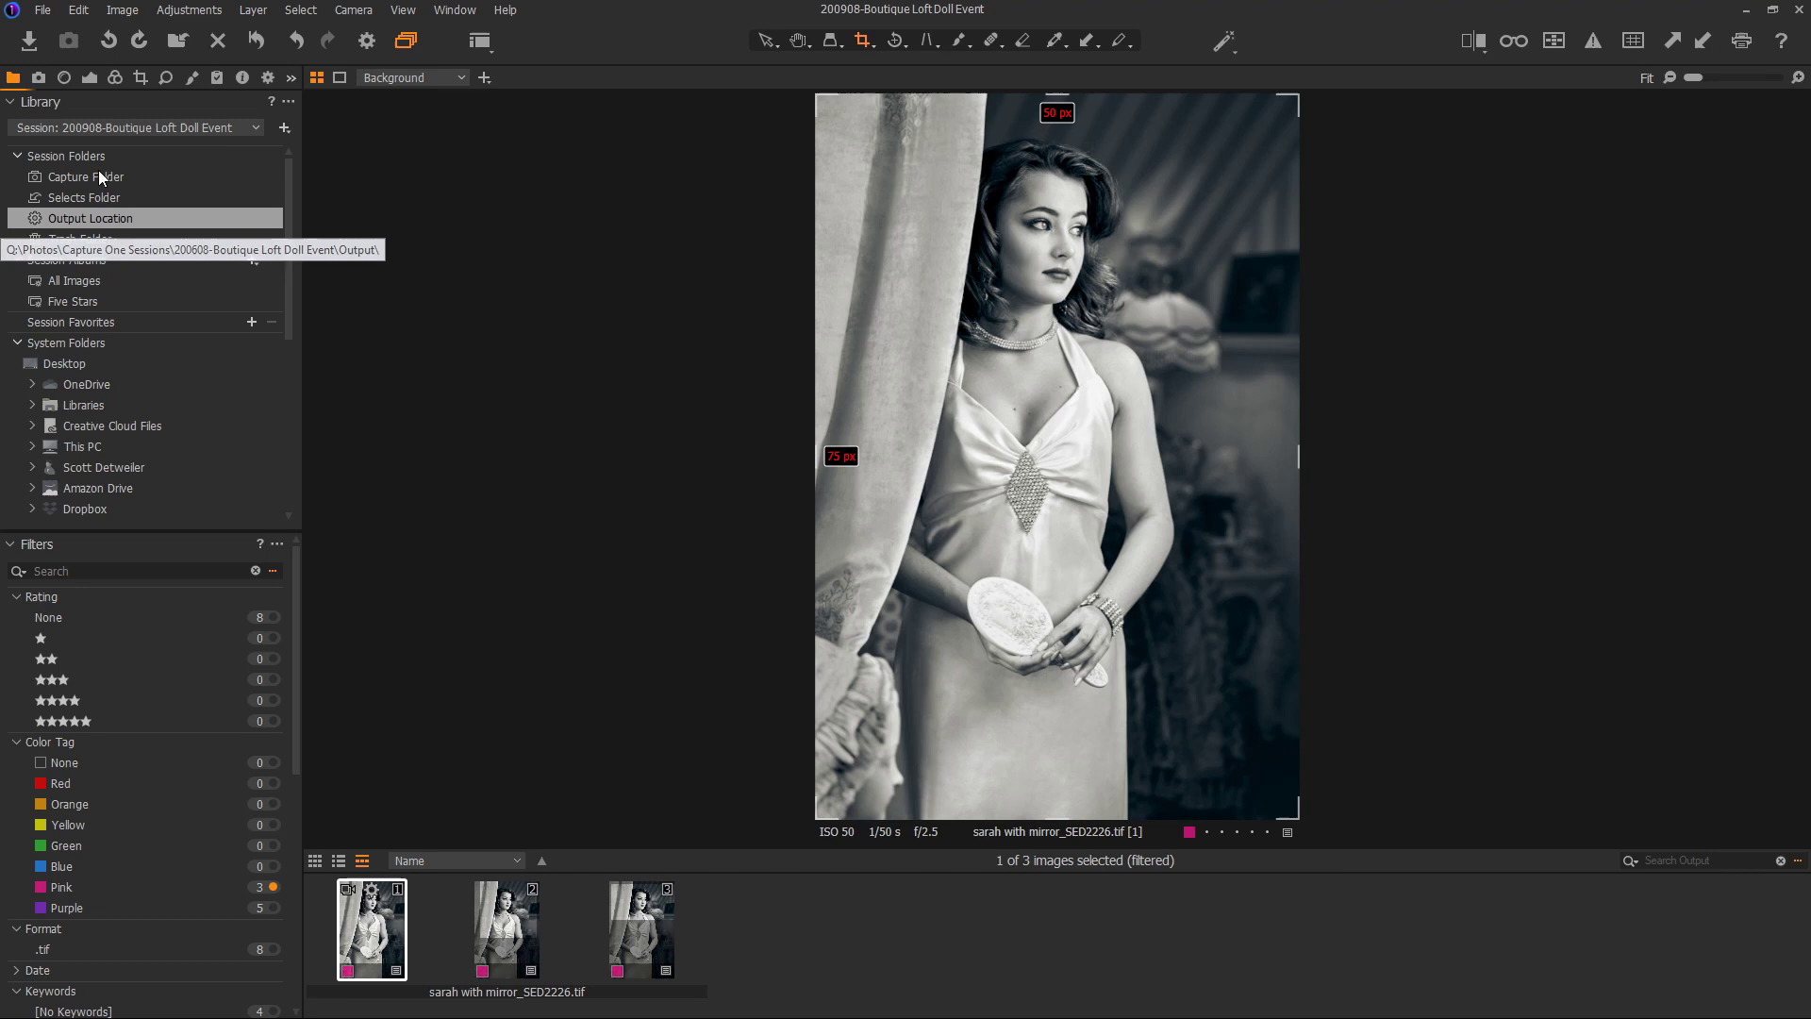
left_click(267, 77)
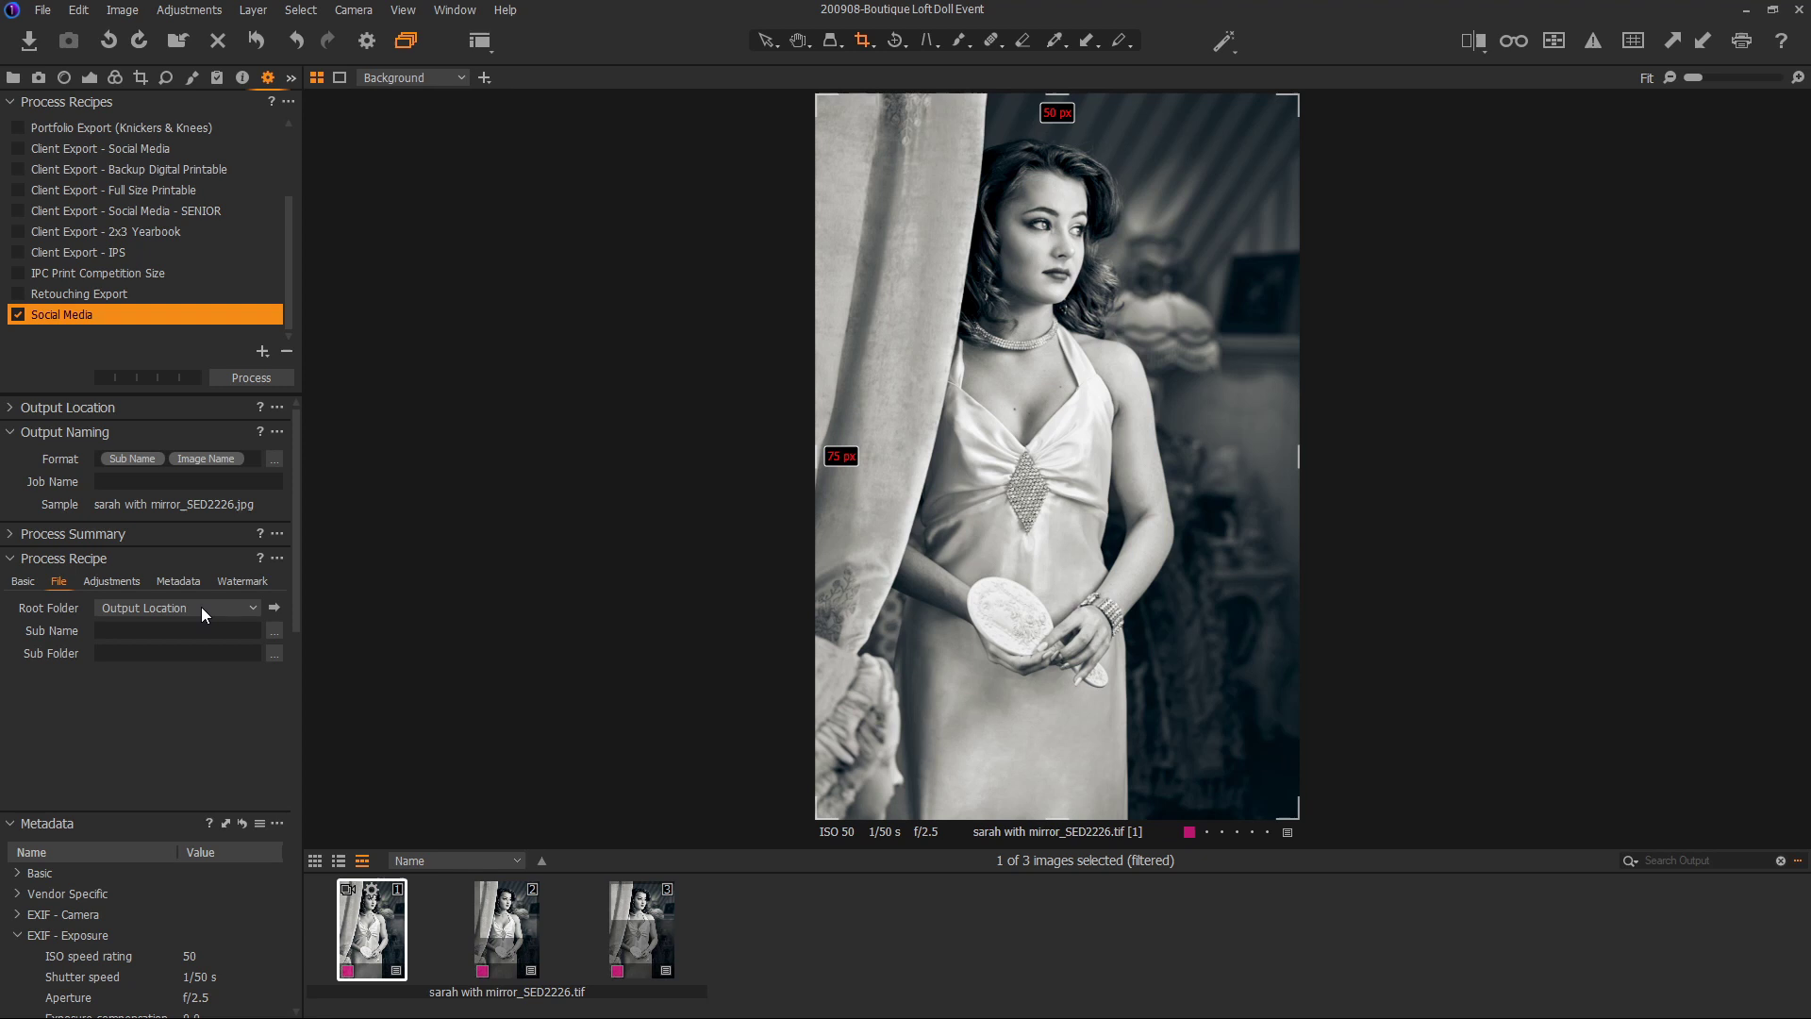
left_click(232, 605)
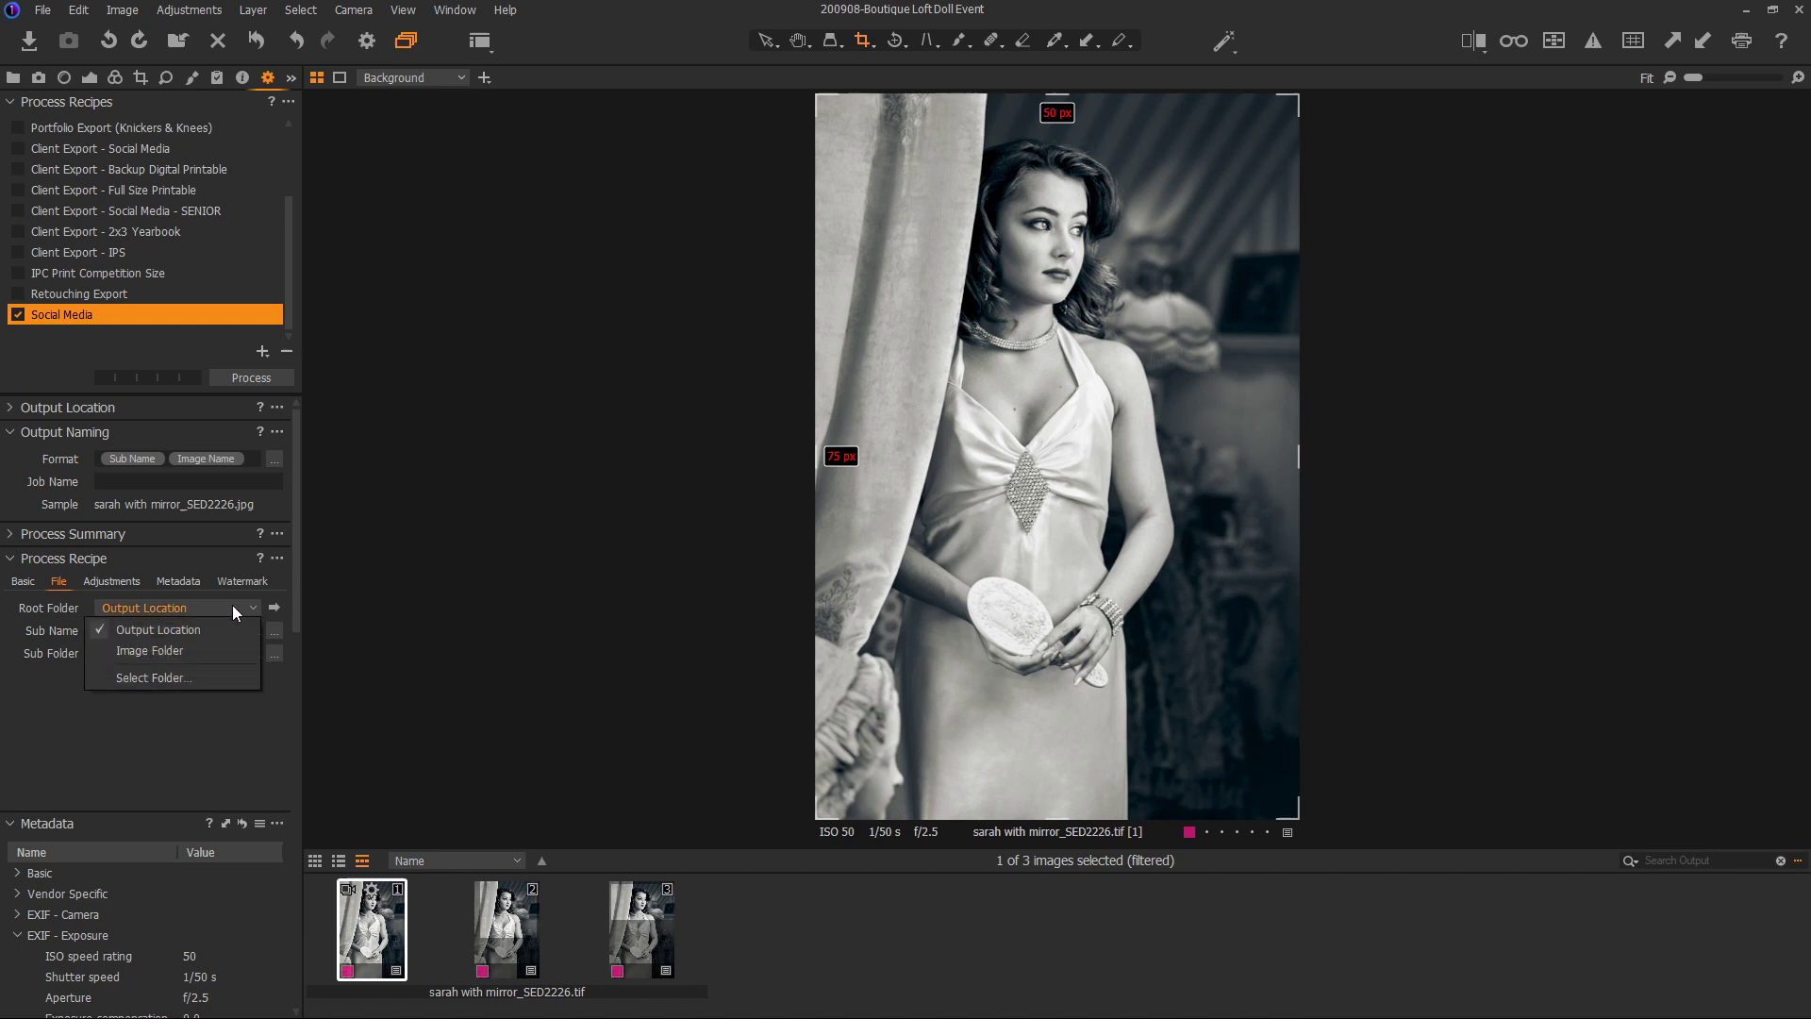
Browse into Photography > Client Files and choose it as the recipe's root folder.
left_click(187, 675)
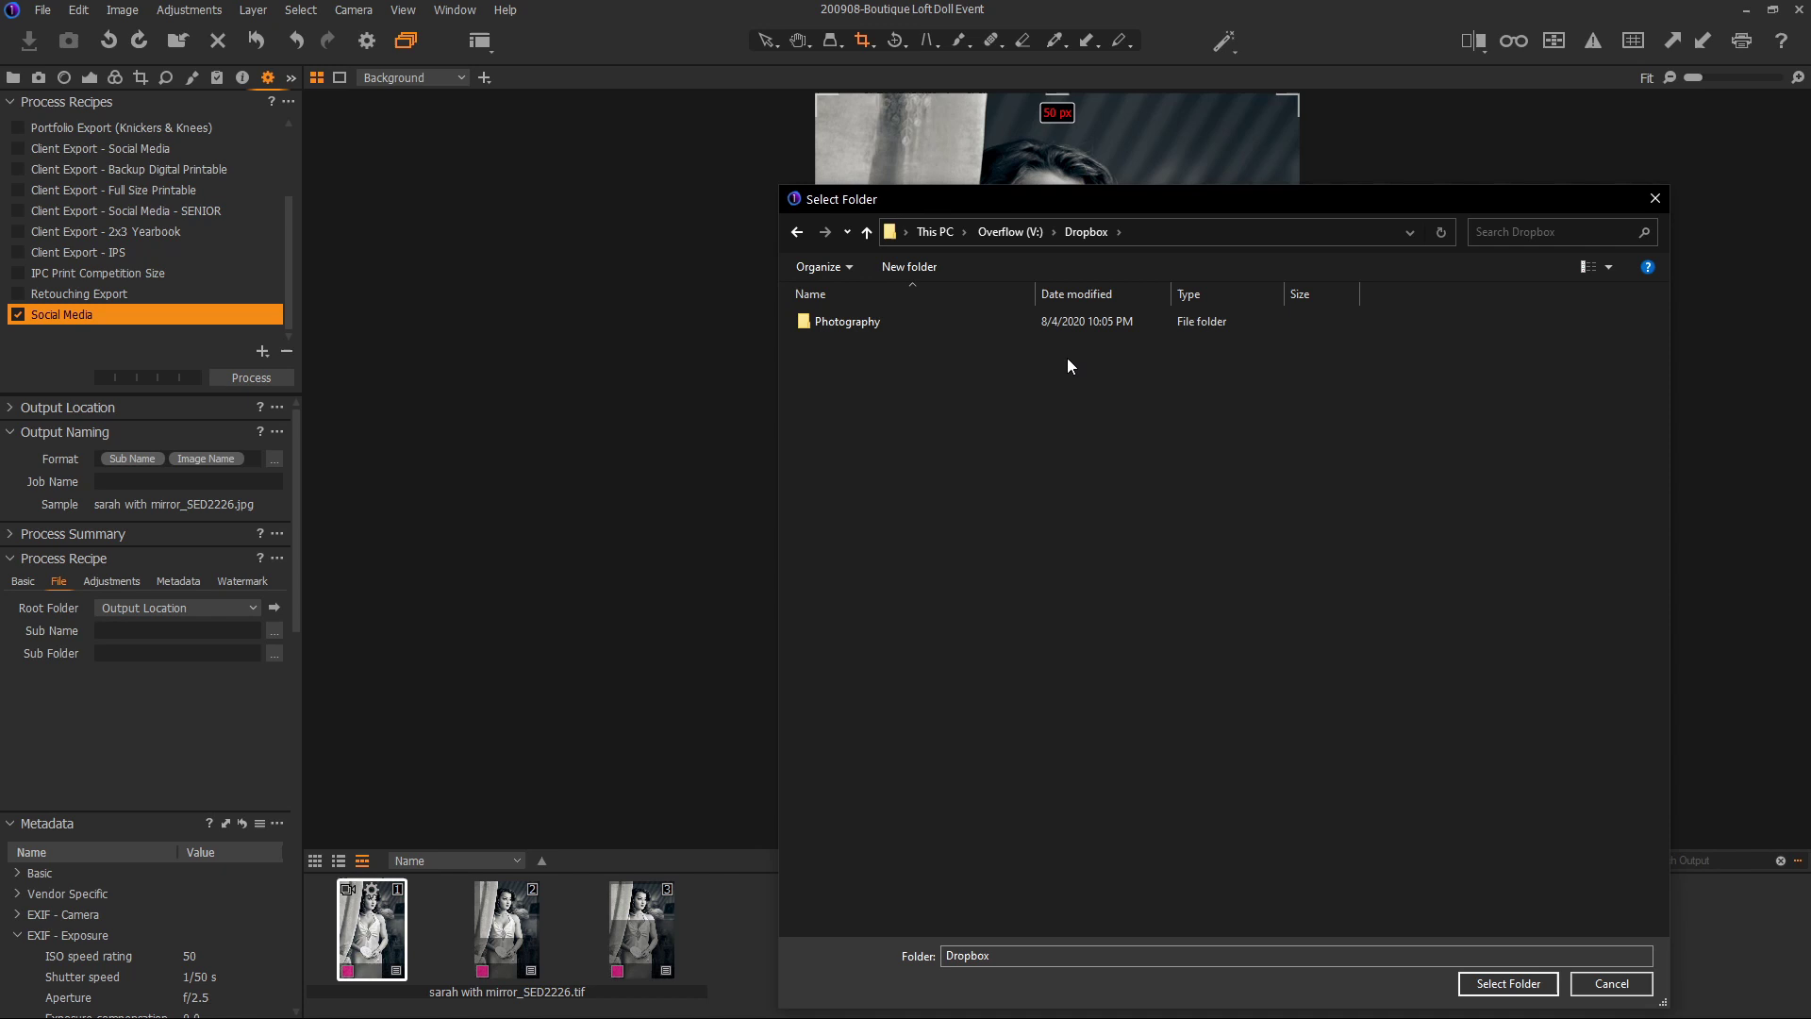
double_click(853, 322)
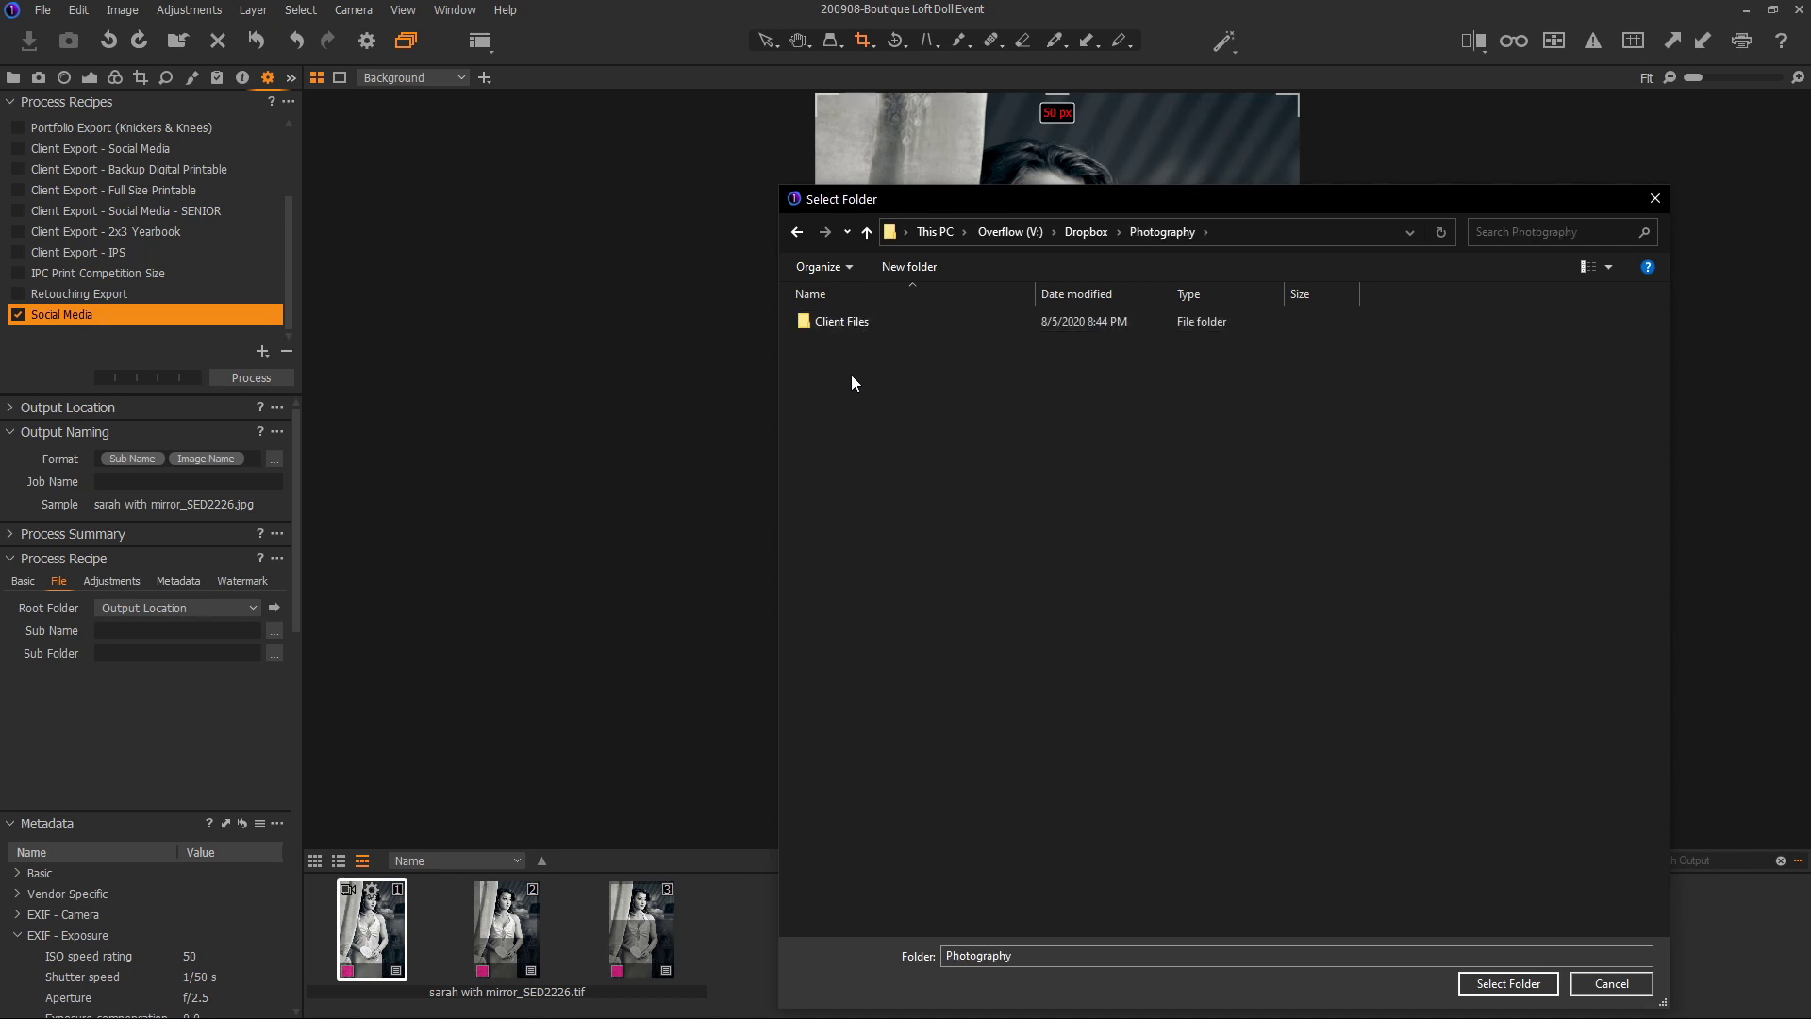
double_click(851, 322)
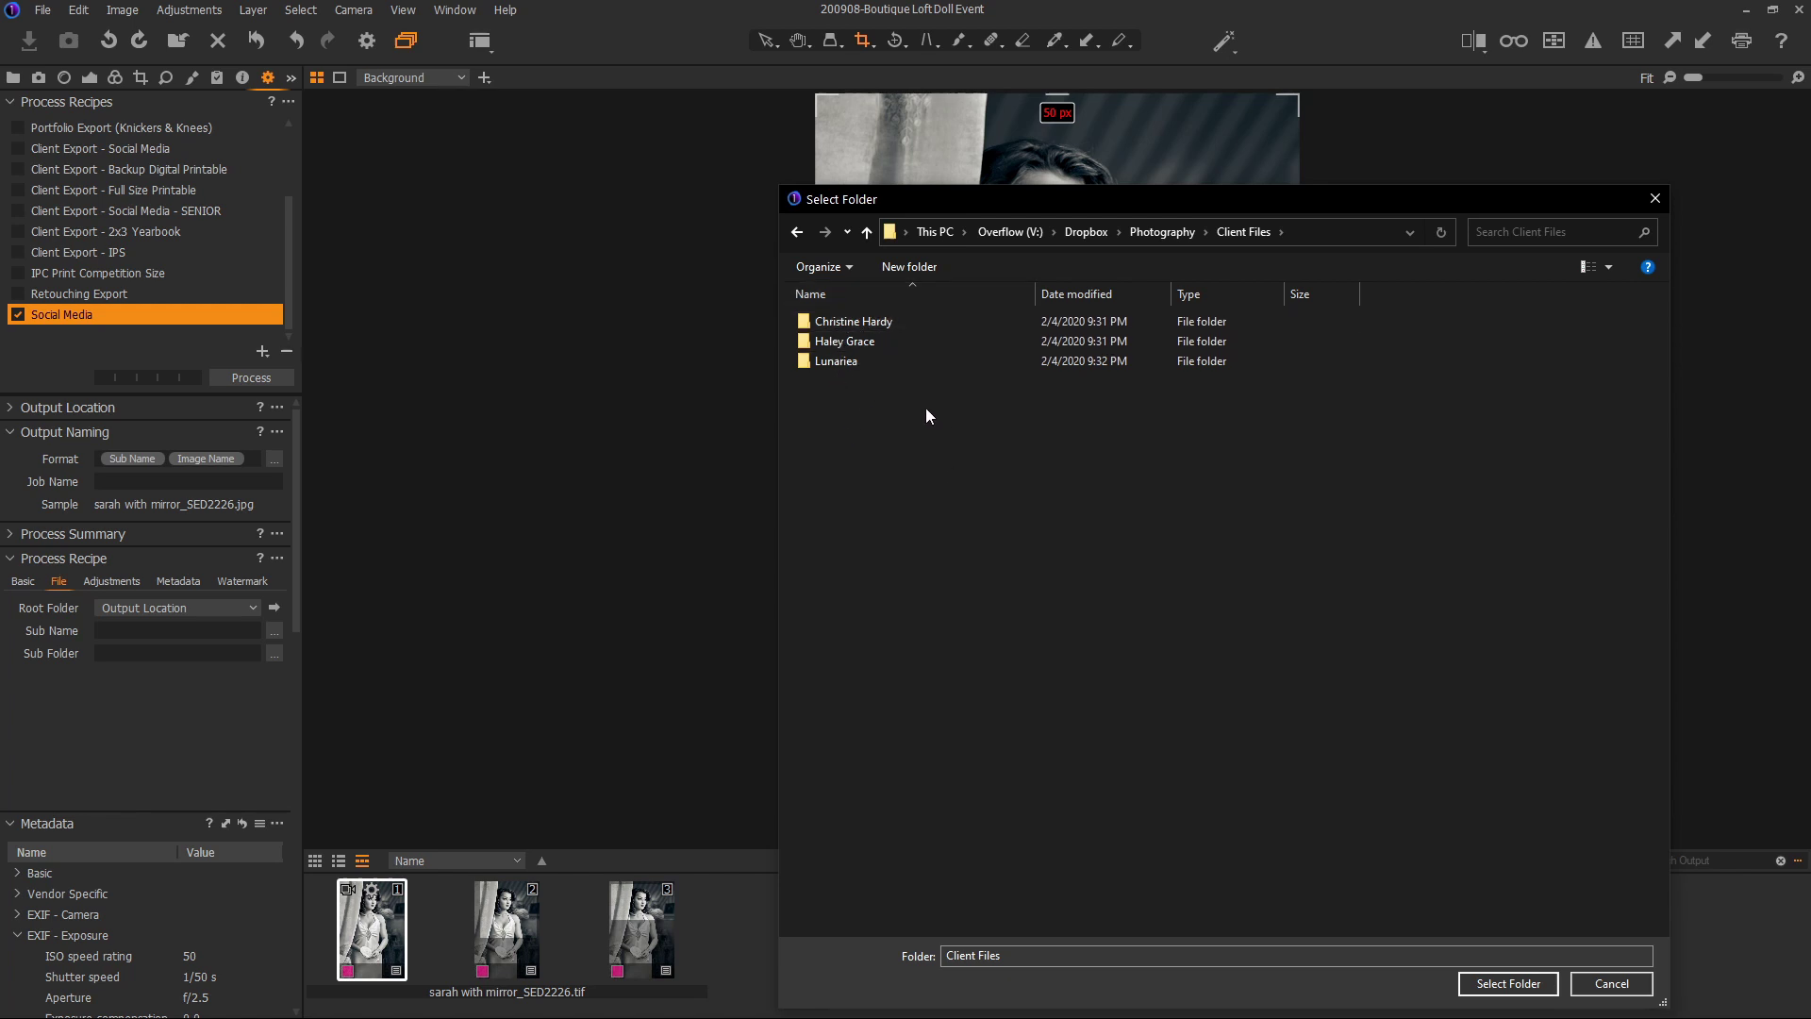
left_click(1508, 982)
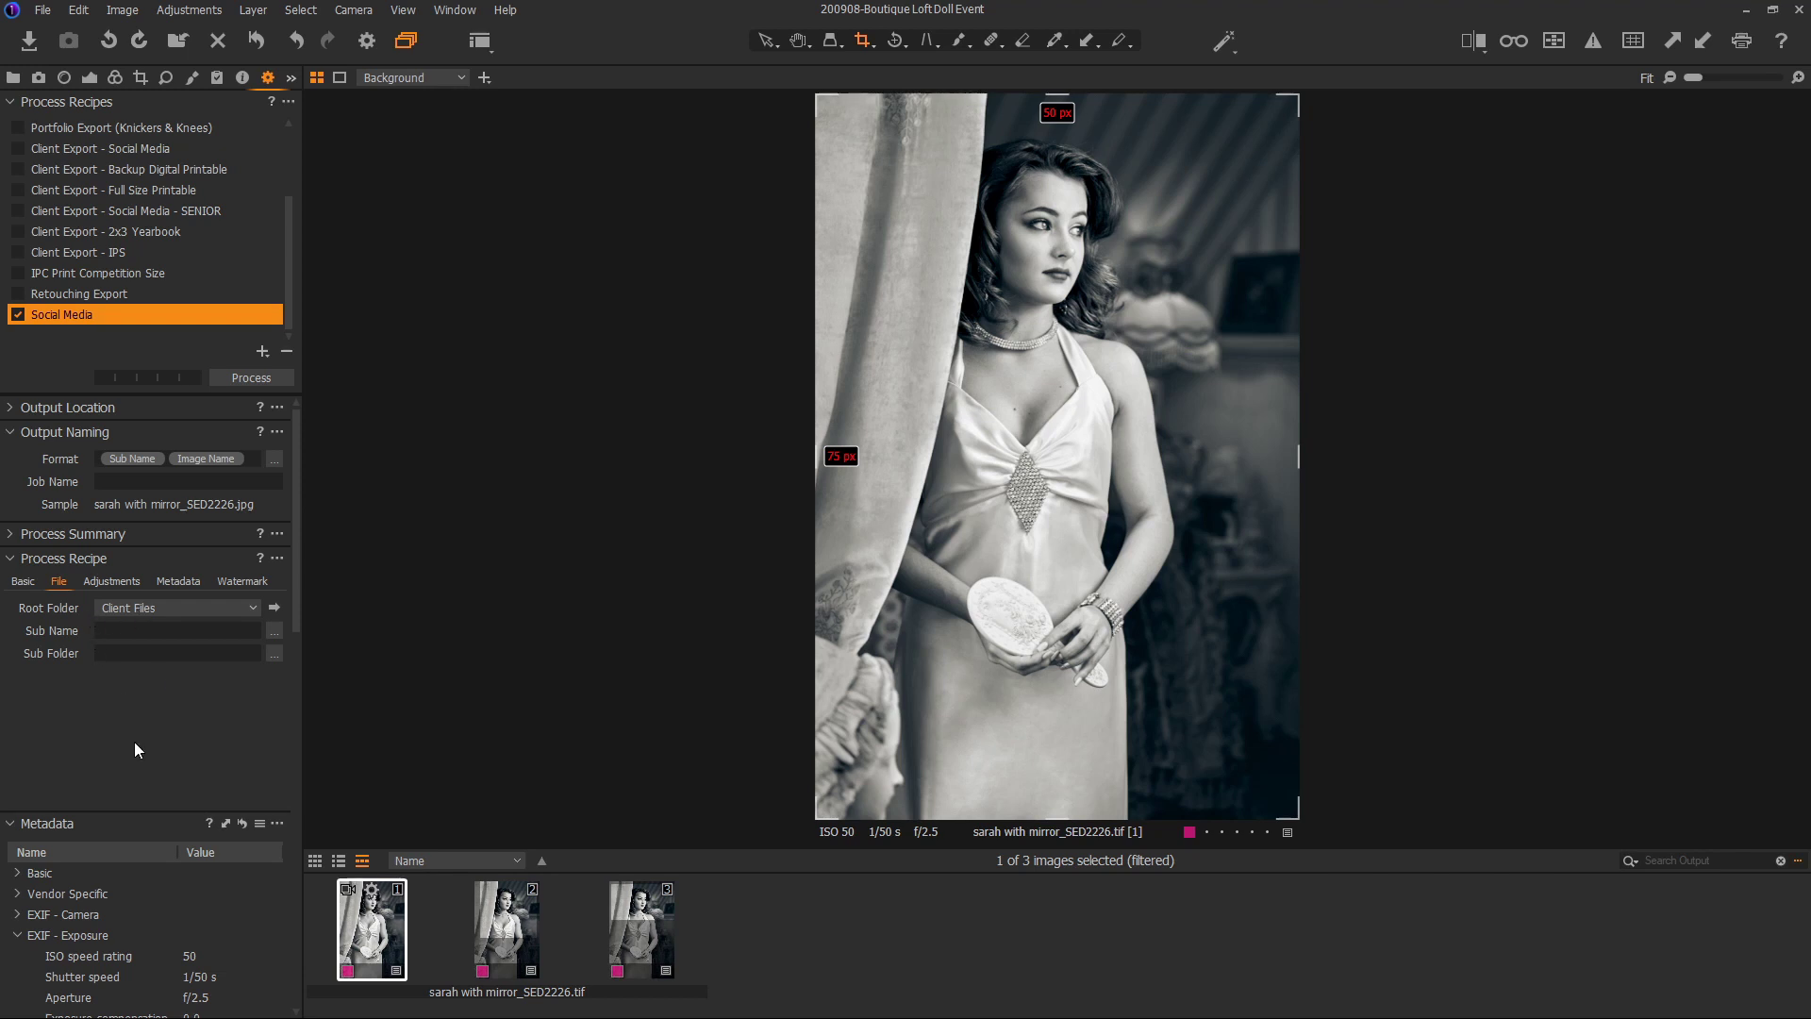
Set the sub folder format to the Job Identifier token followed by '\Social Media'.
left_click(153, 654)
left_click_drag(297, 517, 328, 454)
left_click(273, 652)
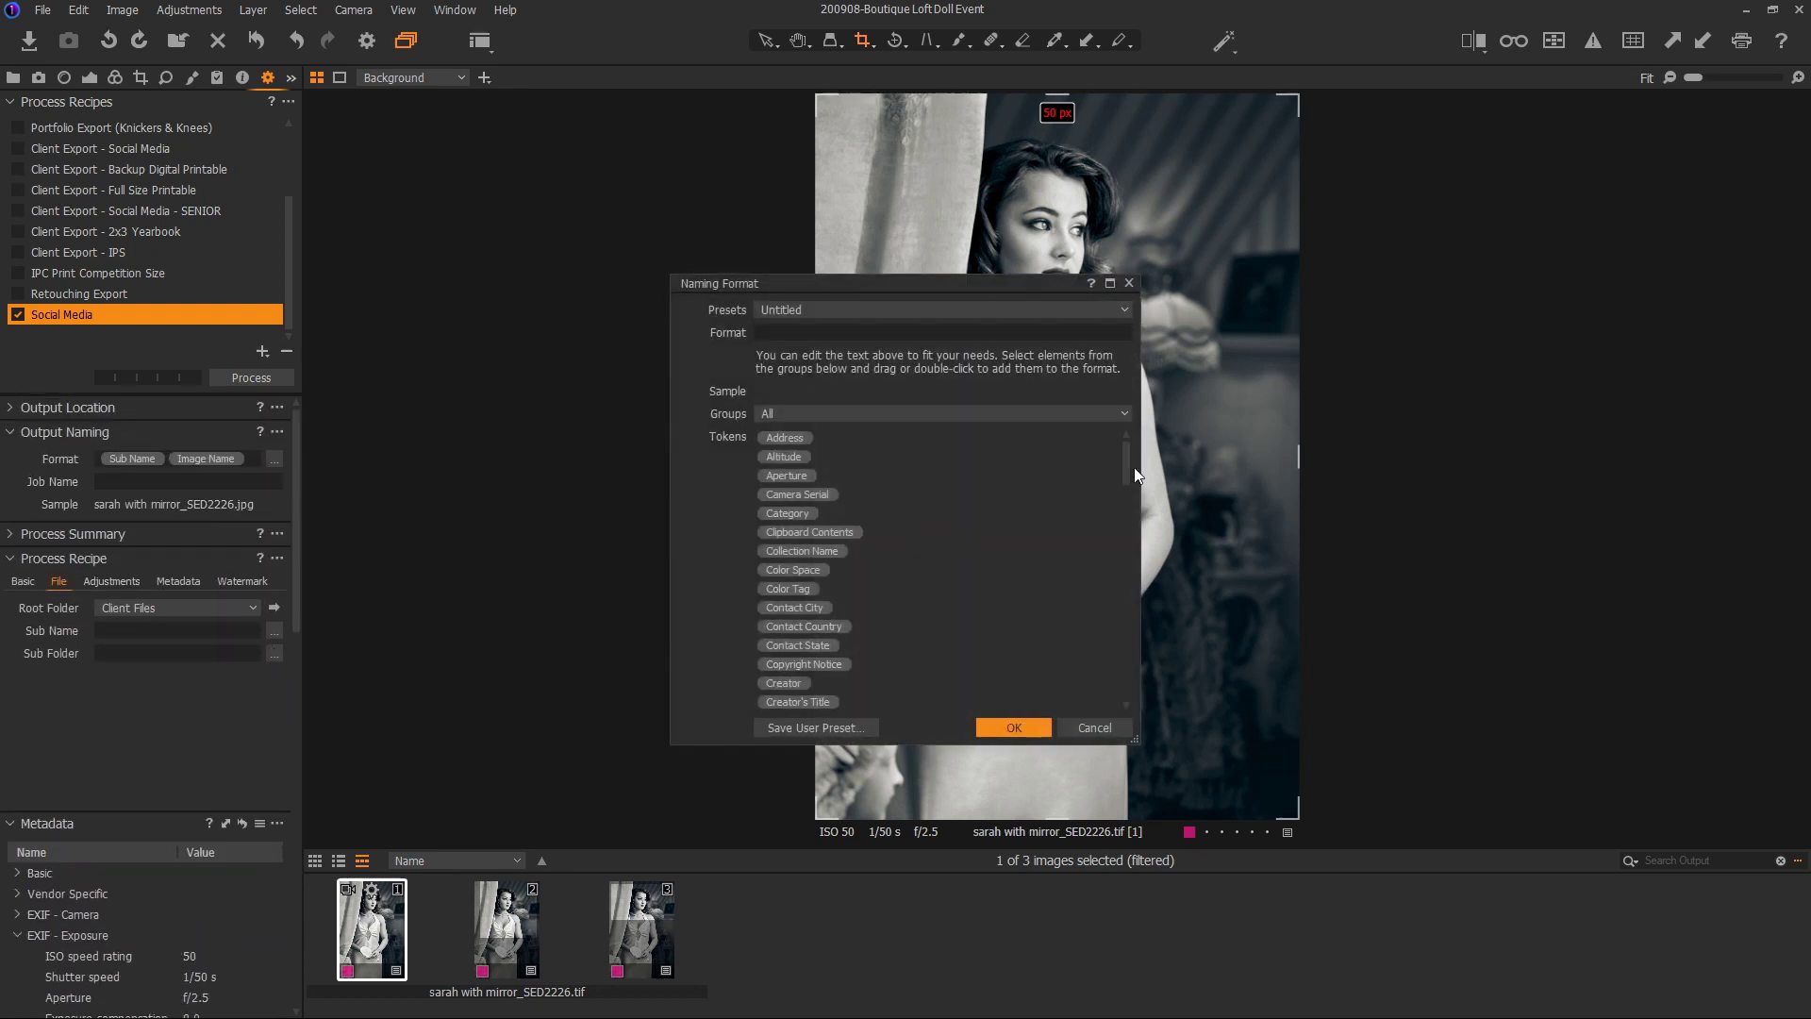
left_click_drag(1125, 455, 1146, 573)
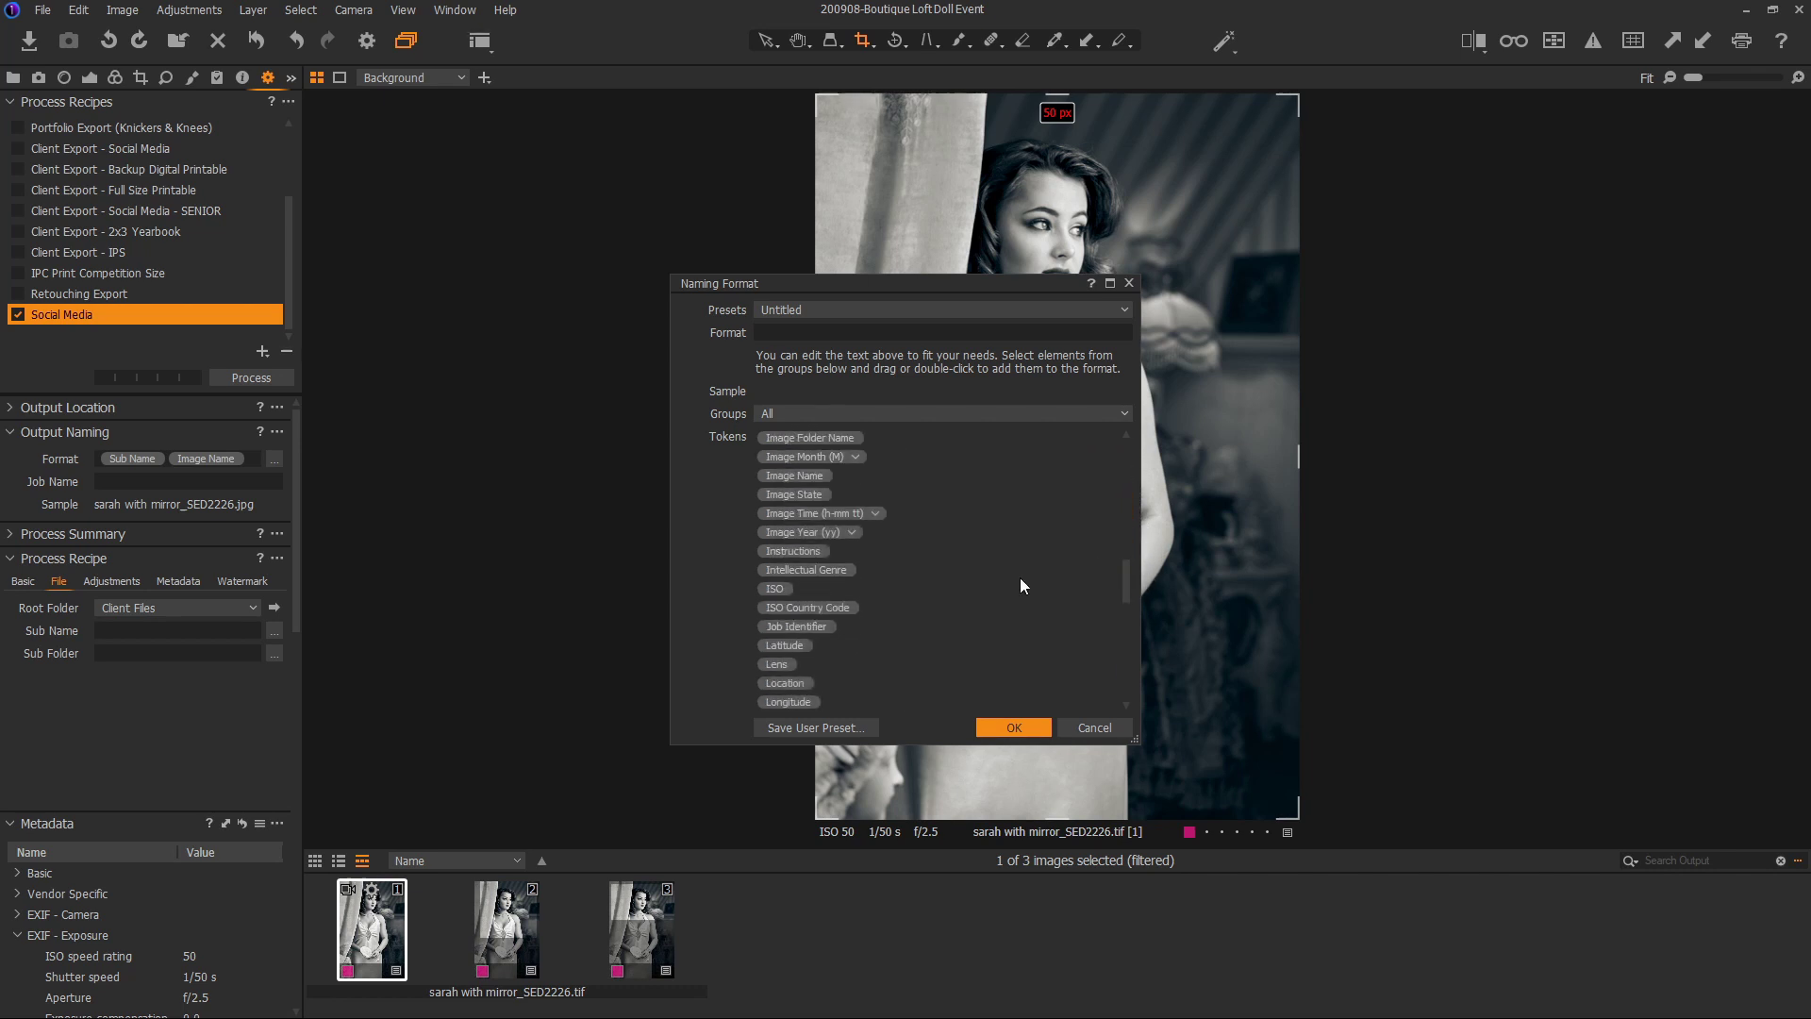
double_click(788, 625)
type("\\Social Me")
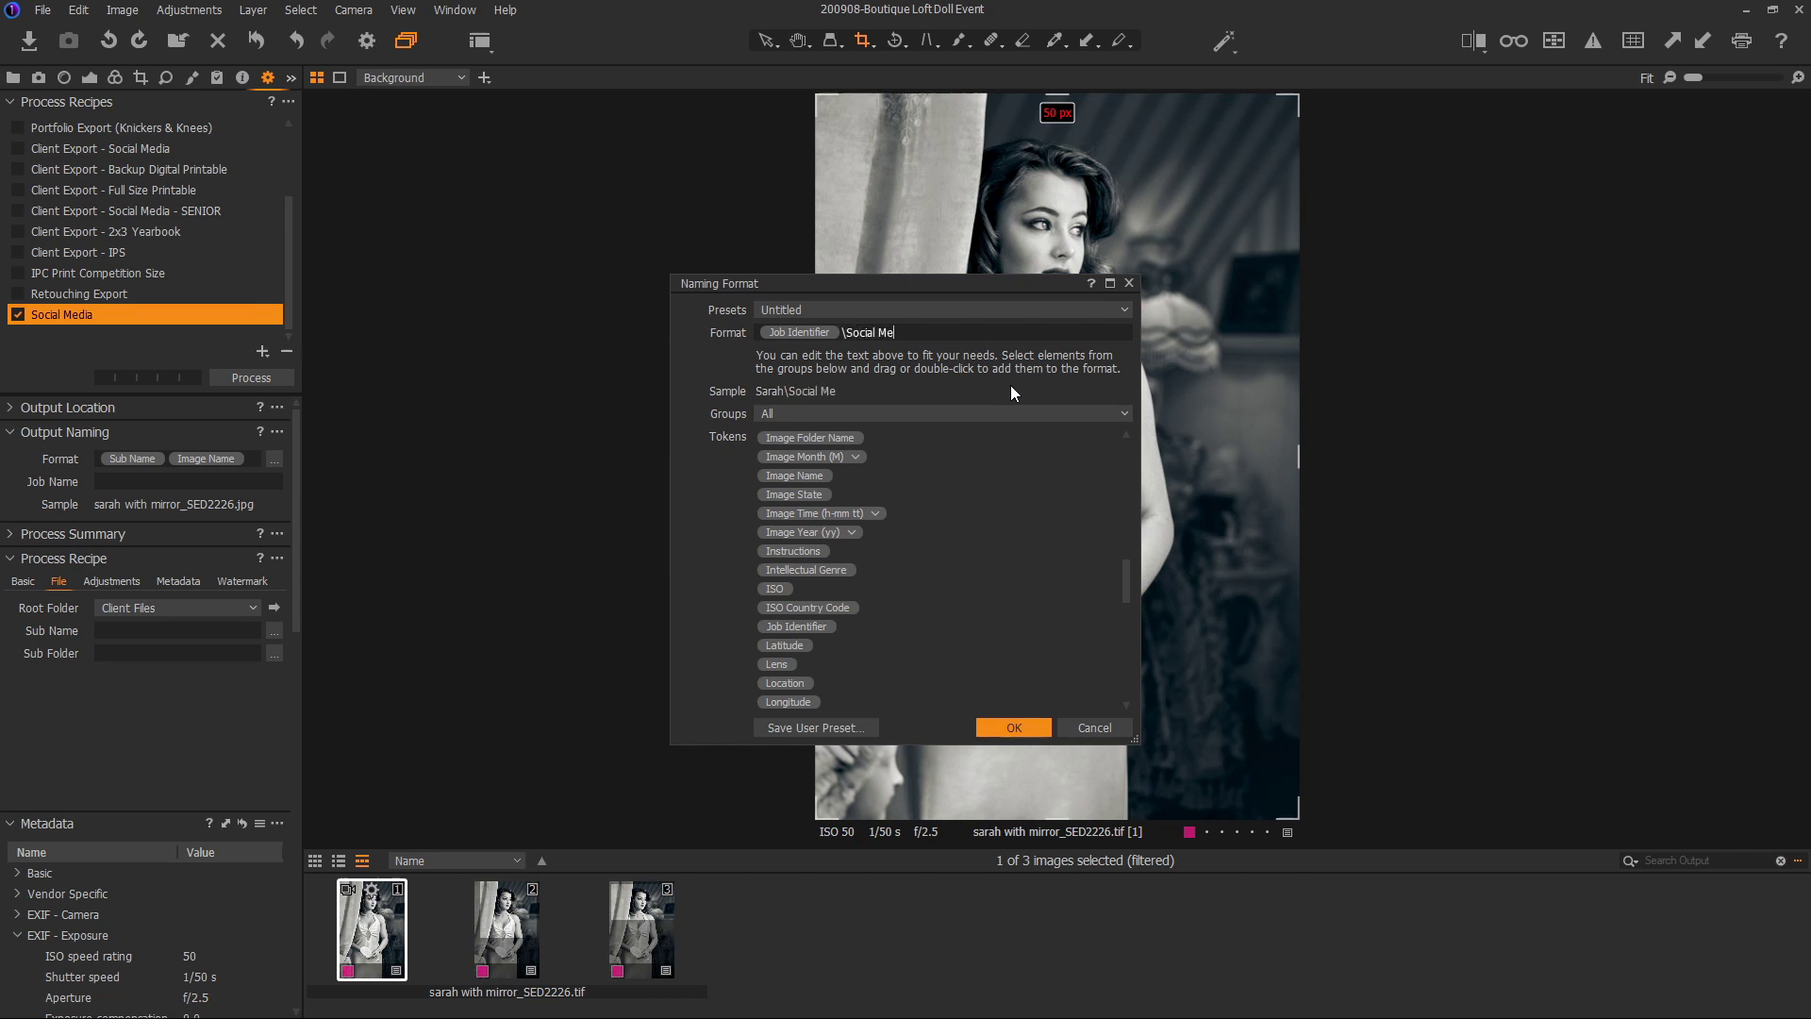
type("dia")
left_click(1027, 720)
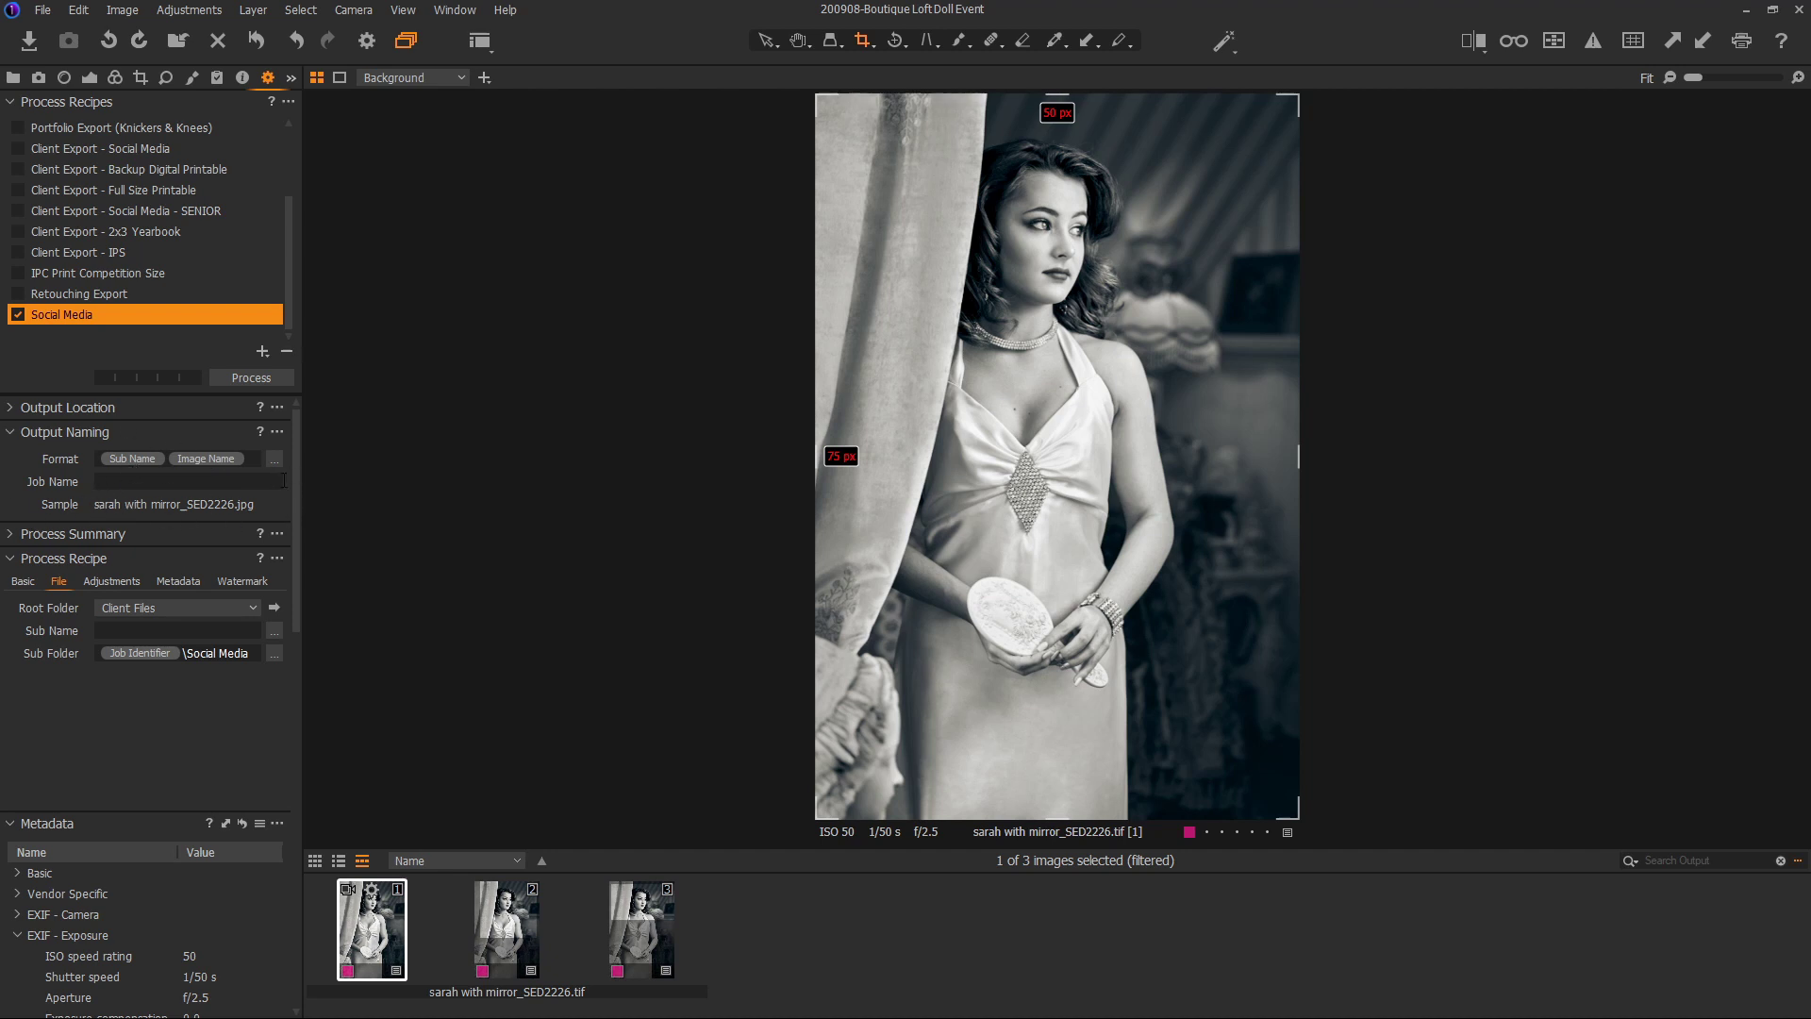
Review the variants' IPTC categories, ending on the FB Cover variant.
left_click_drag(297, 483, 297, 723)
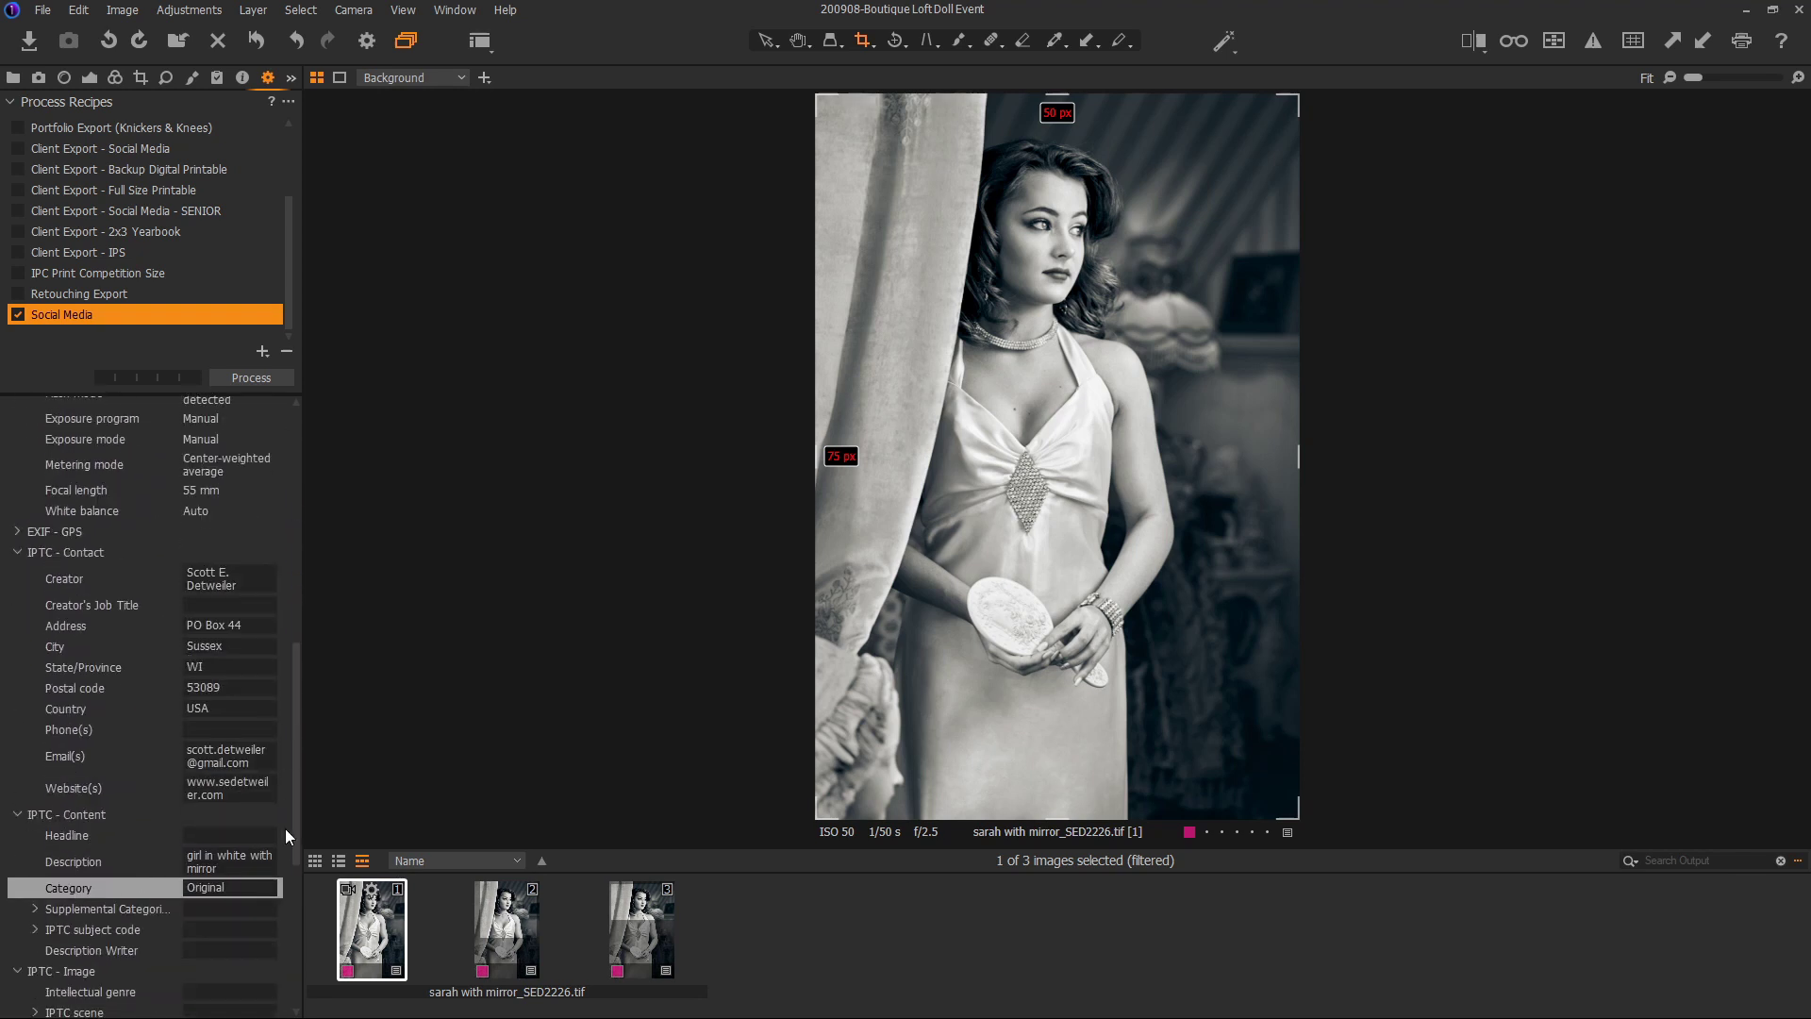
left_click(517, 919)
left_click(649, 913)
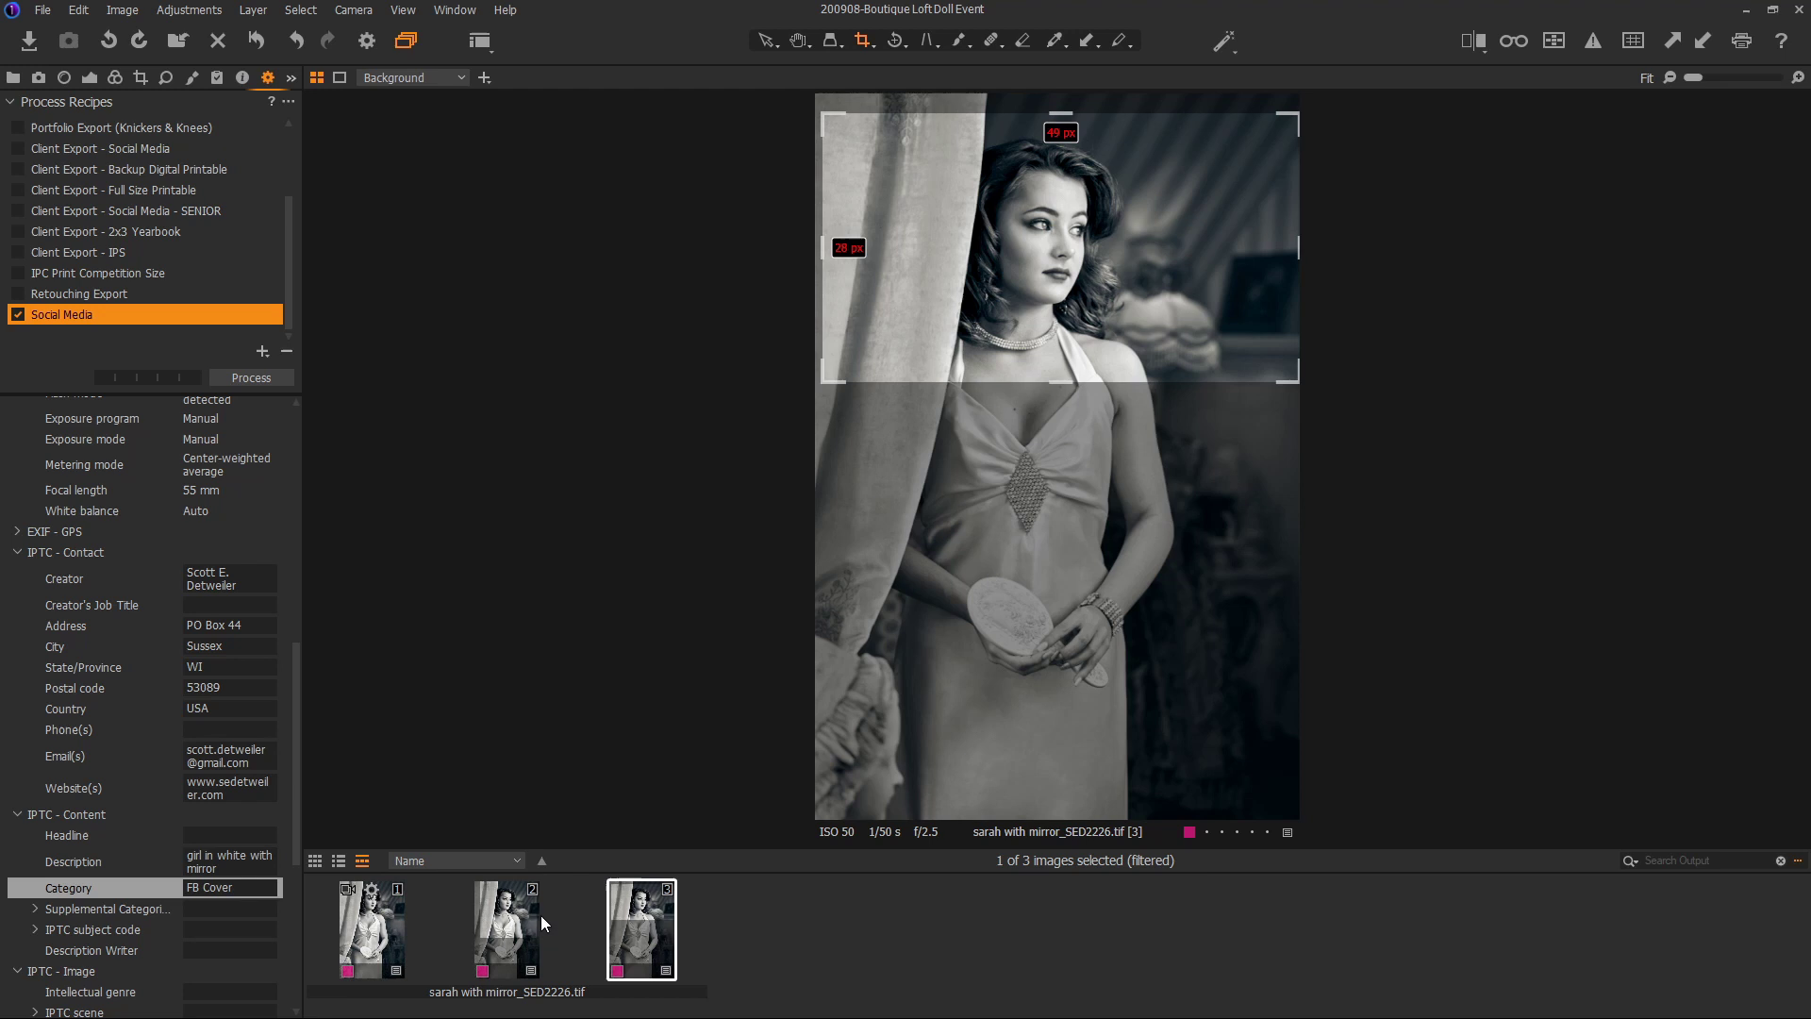
Set the recipe's Sub Name format to the Category token followed by '_'.
left_click_drag(297, 822, 287, 570)
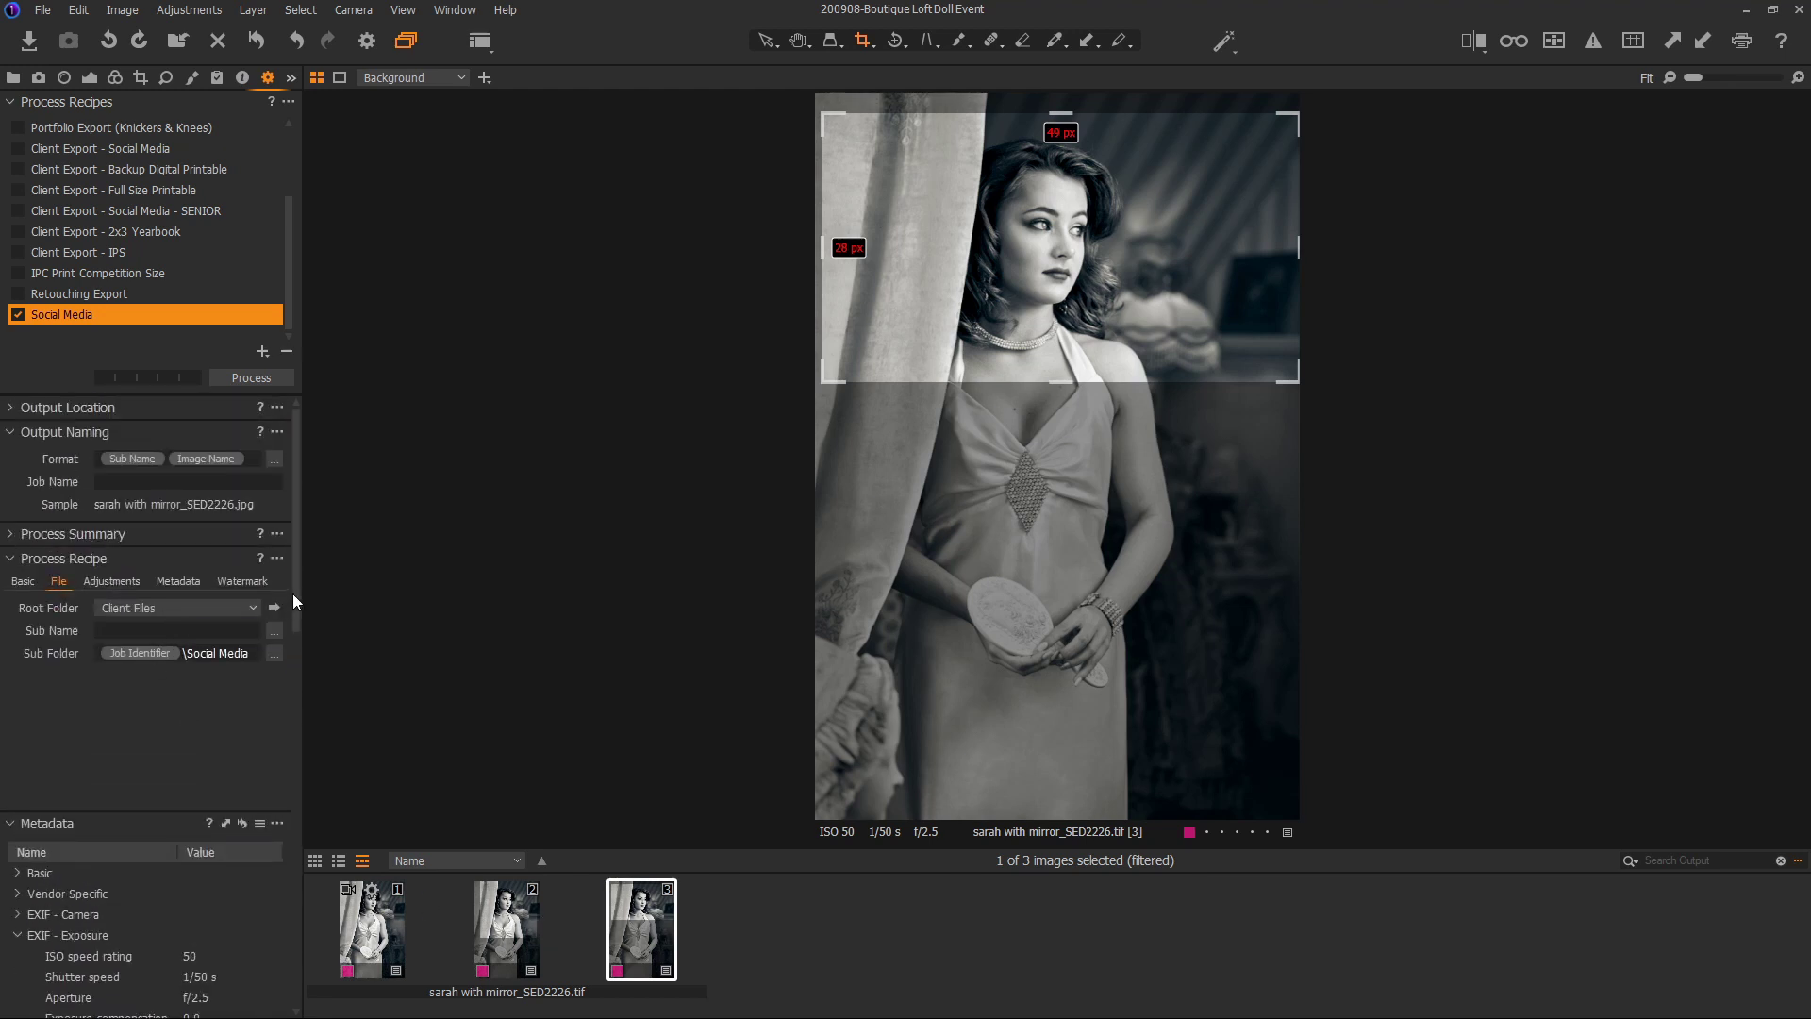
left_click(275, 630)
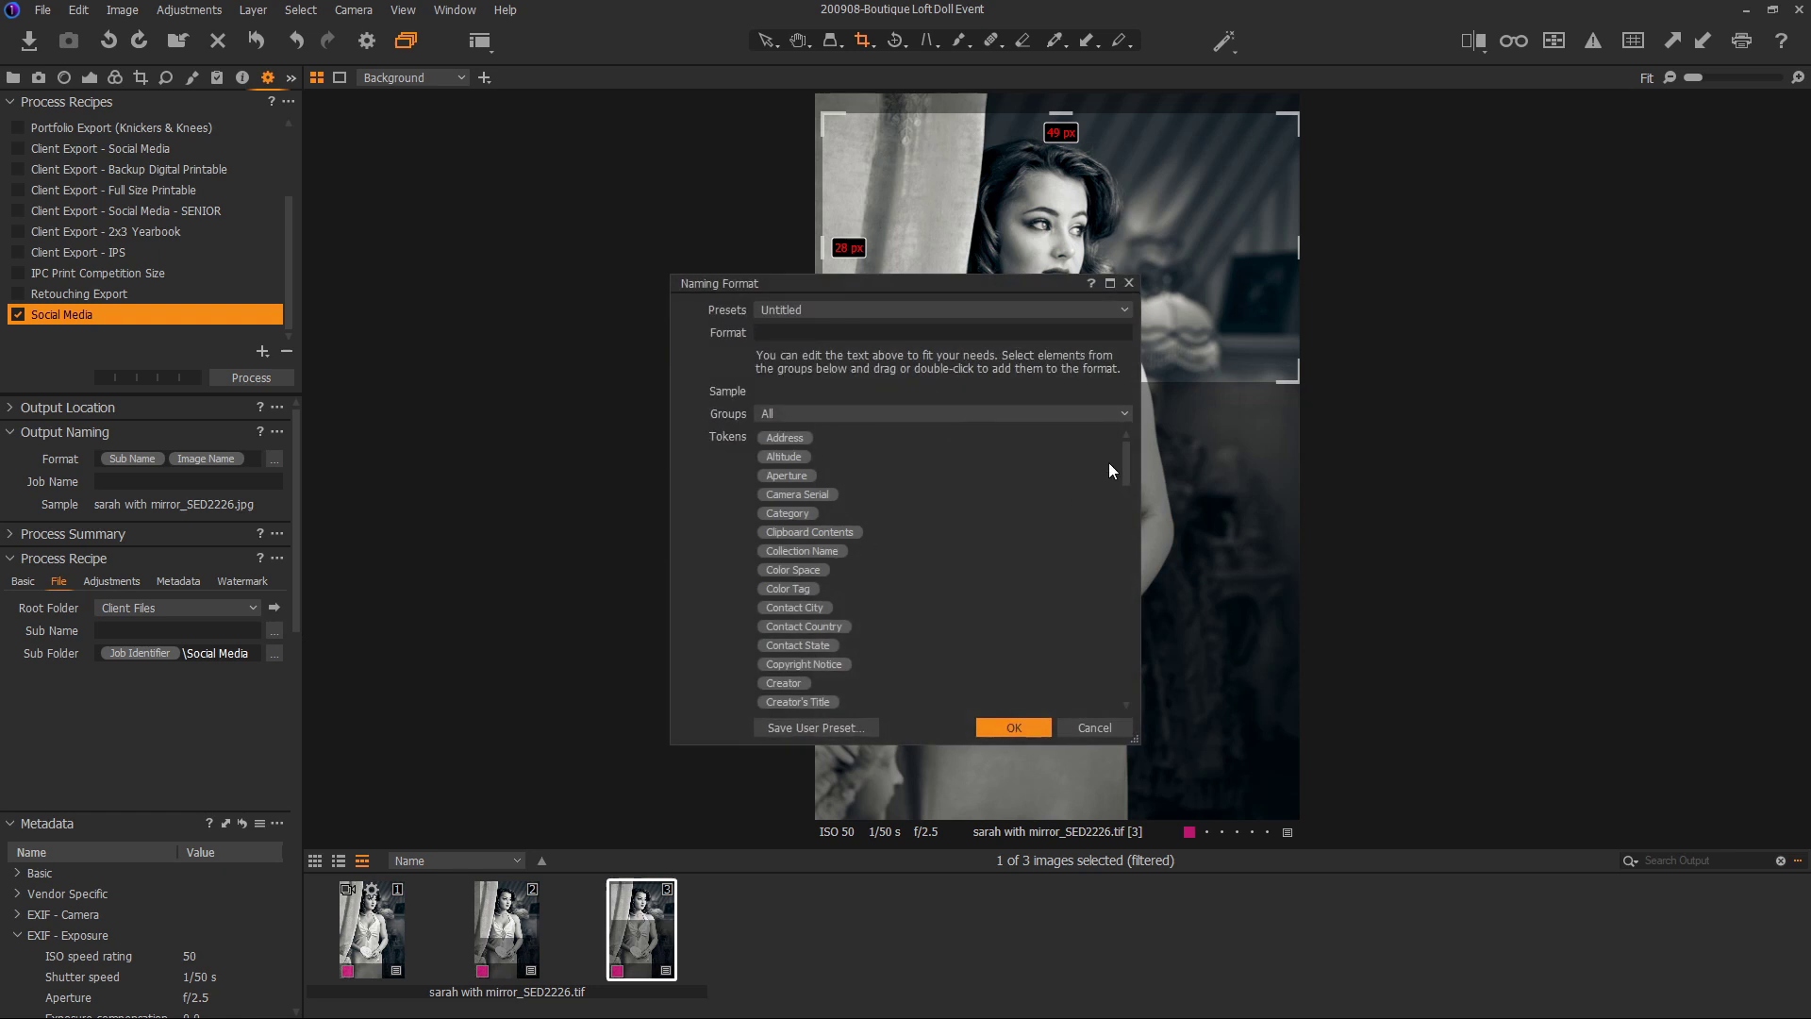
double_click(789, 515)
type("_")
left_click(1013, 726)
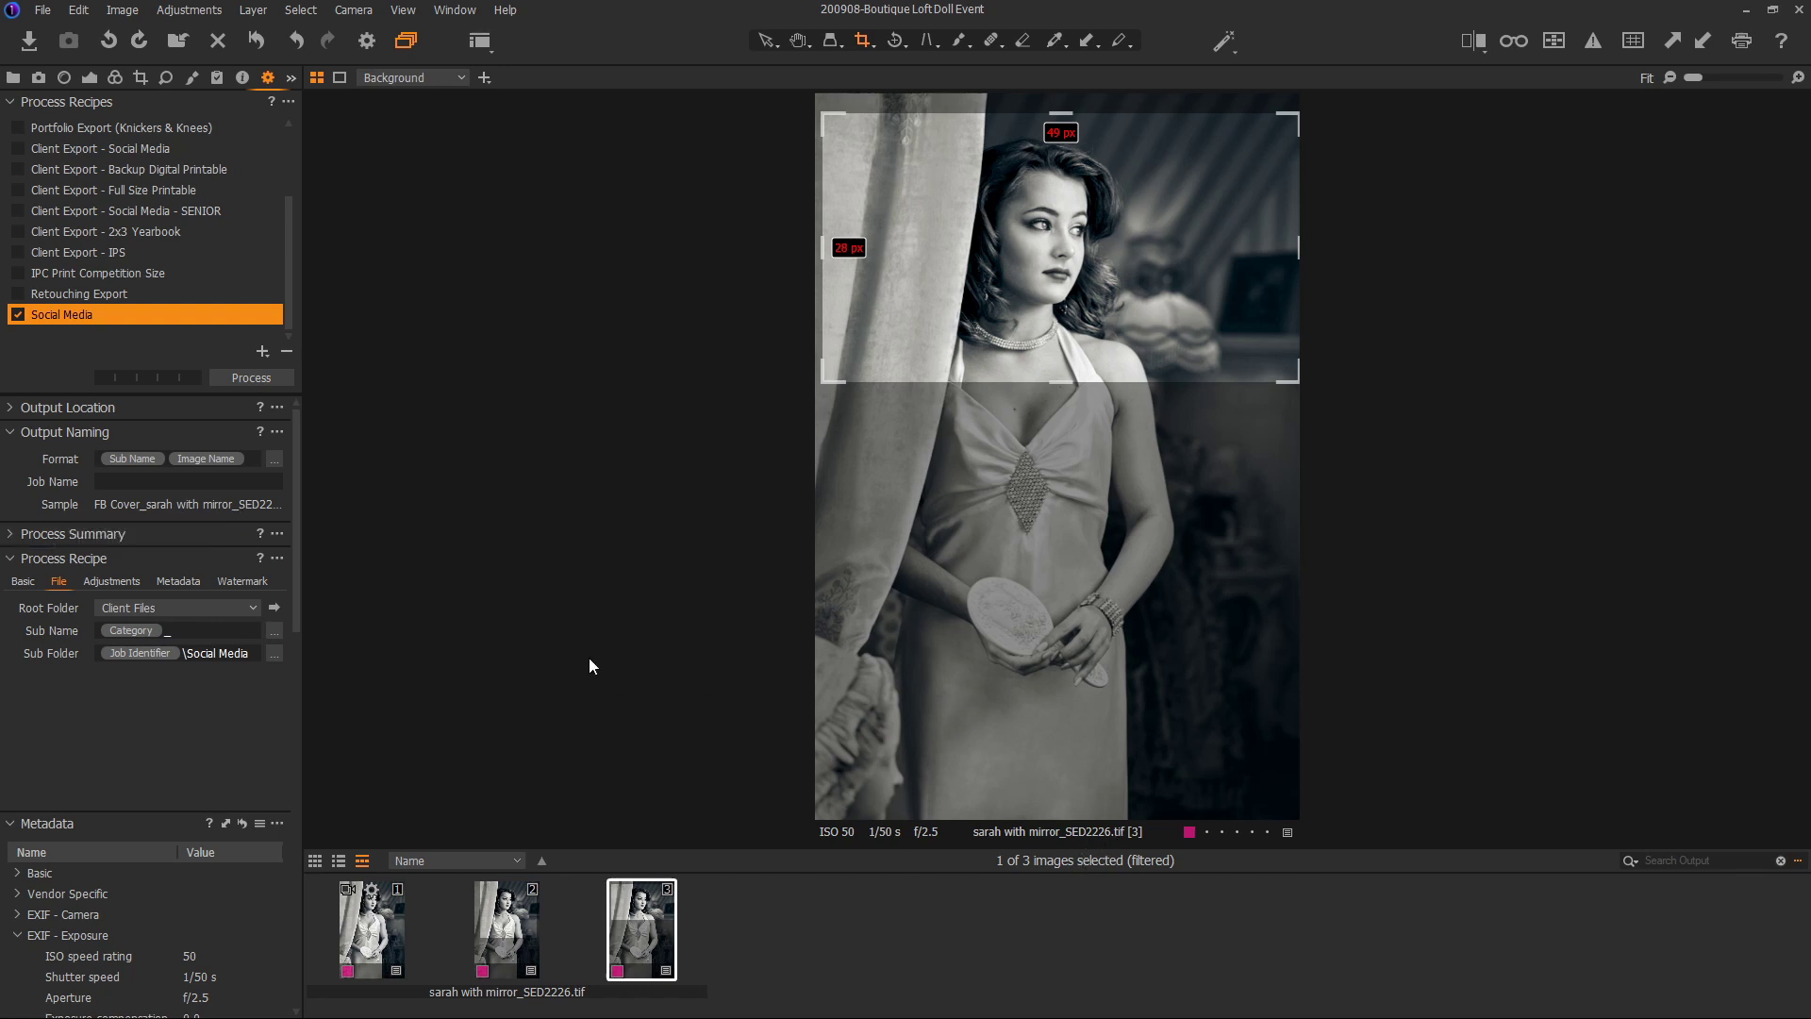
Check the Instagram and Original sample names, then process all three variants with Social Media.
left_click(514, 934)
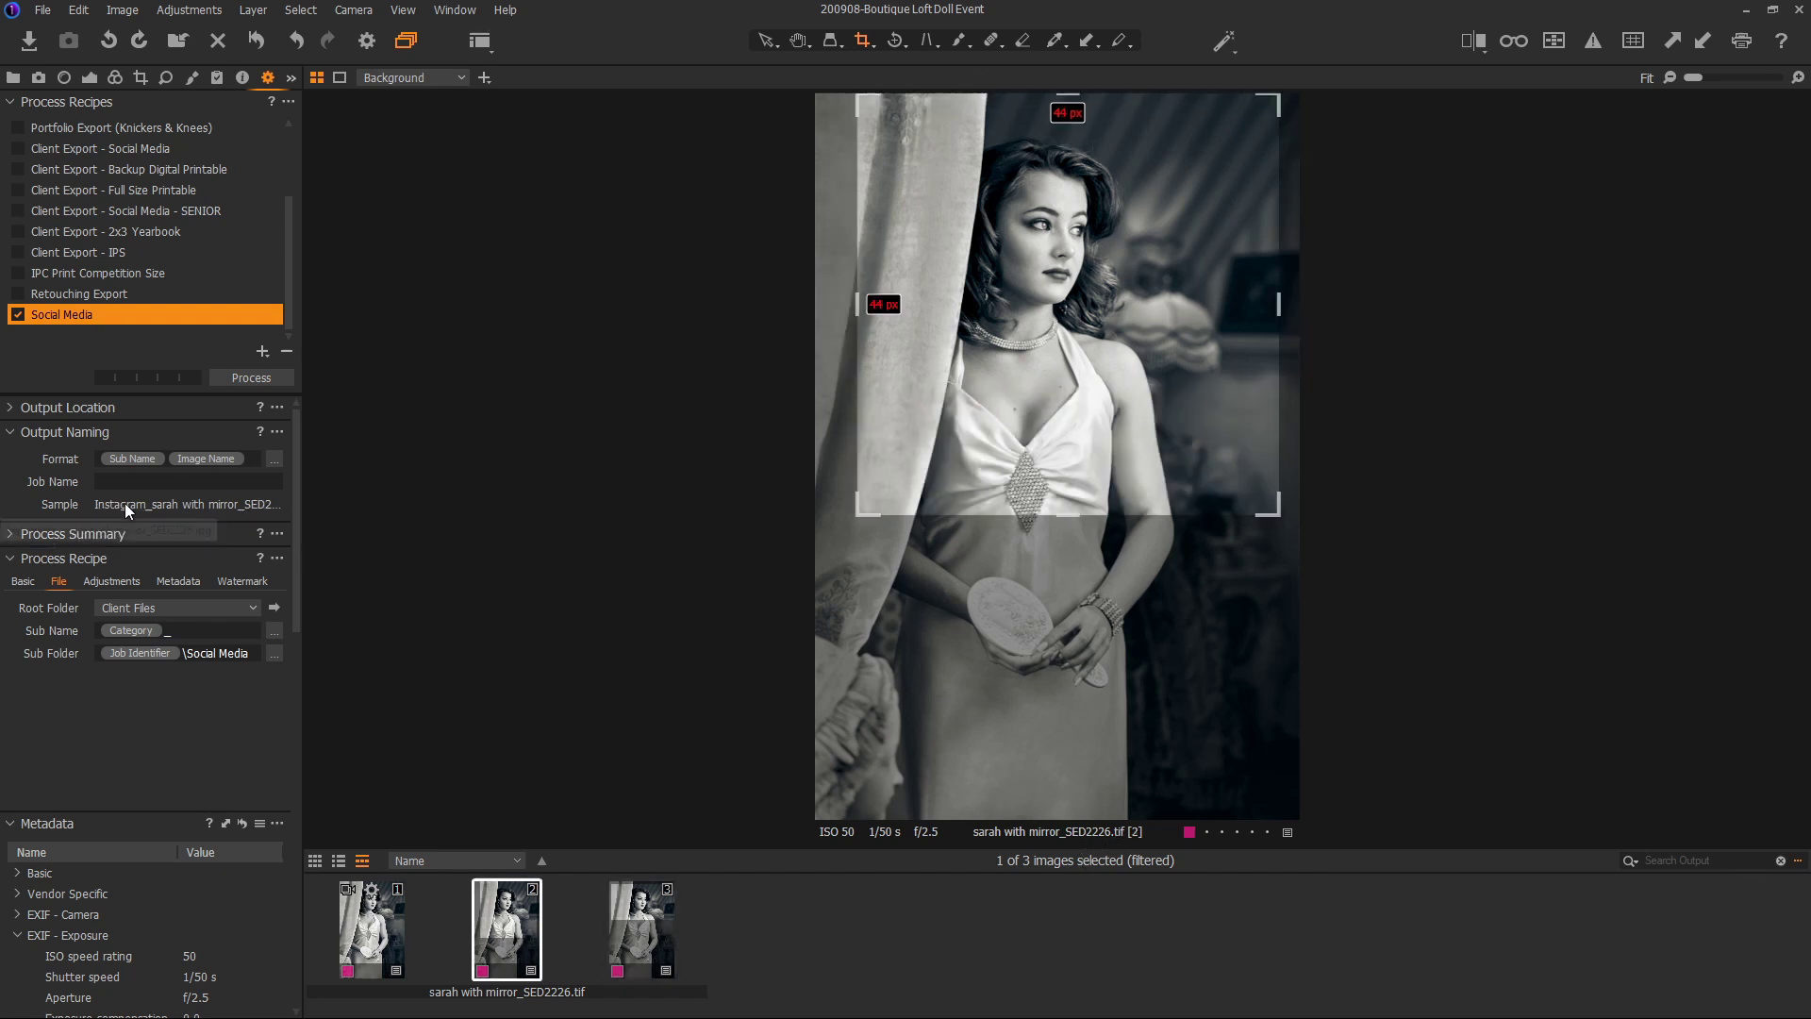
left_click(388, 932)
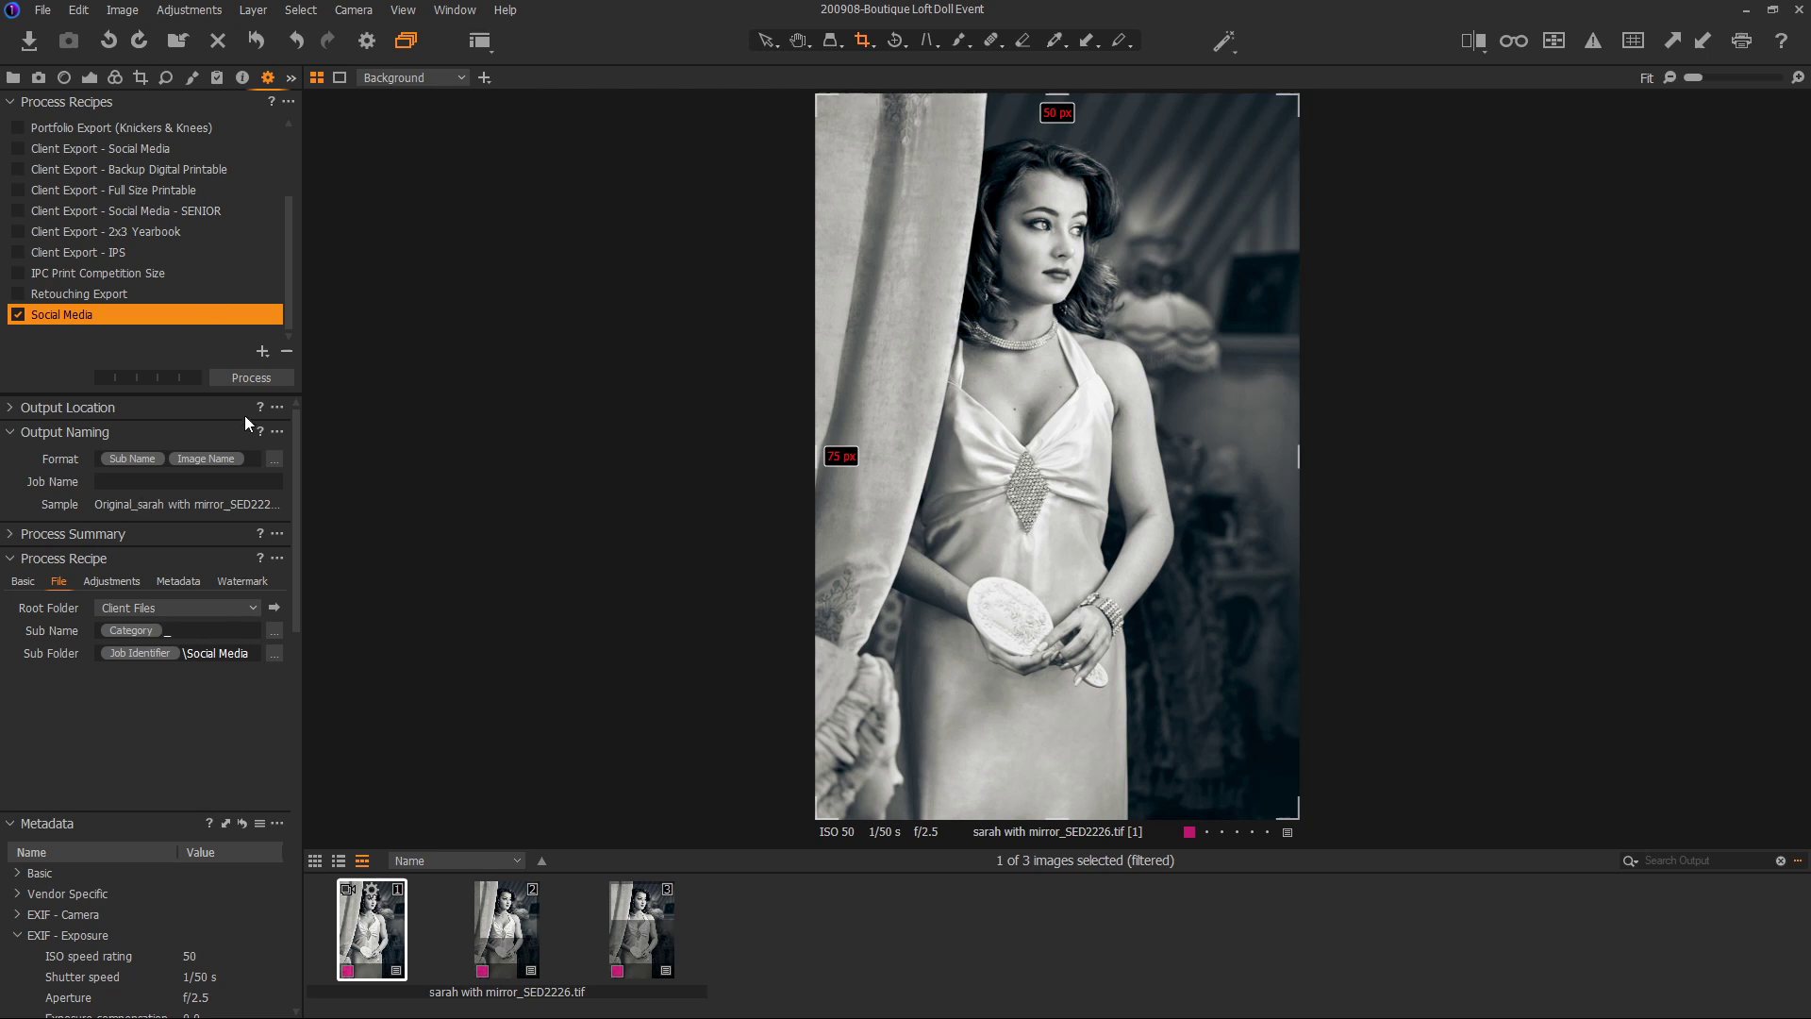
left_click(659, 935, "shift")
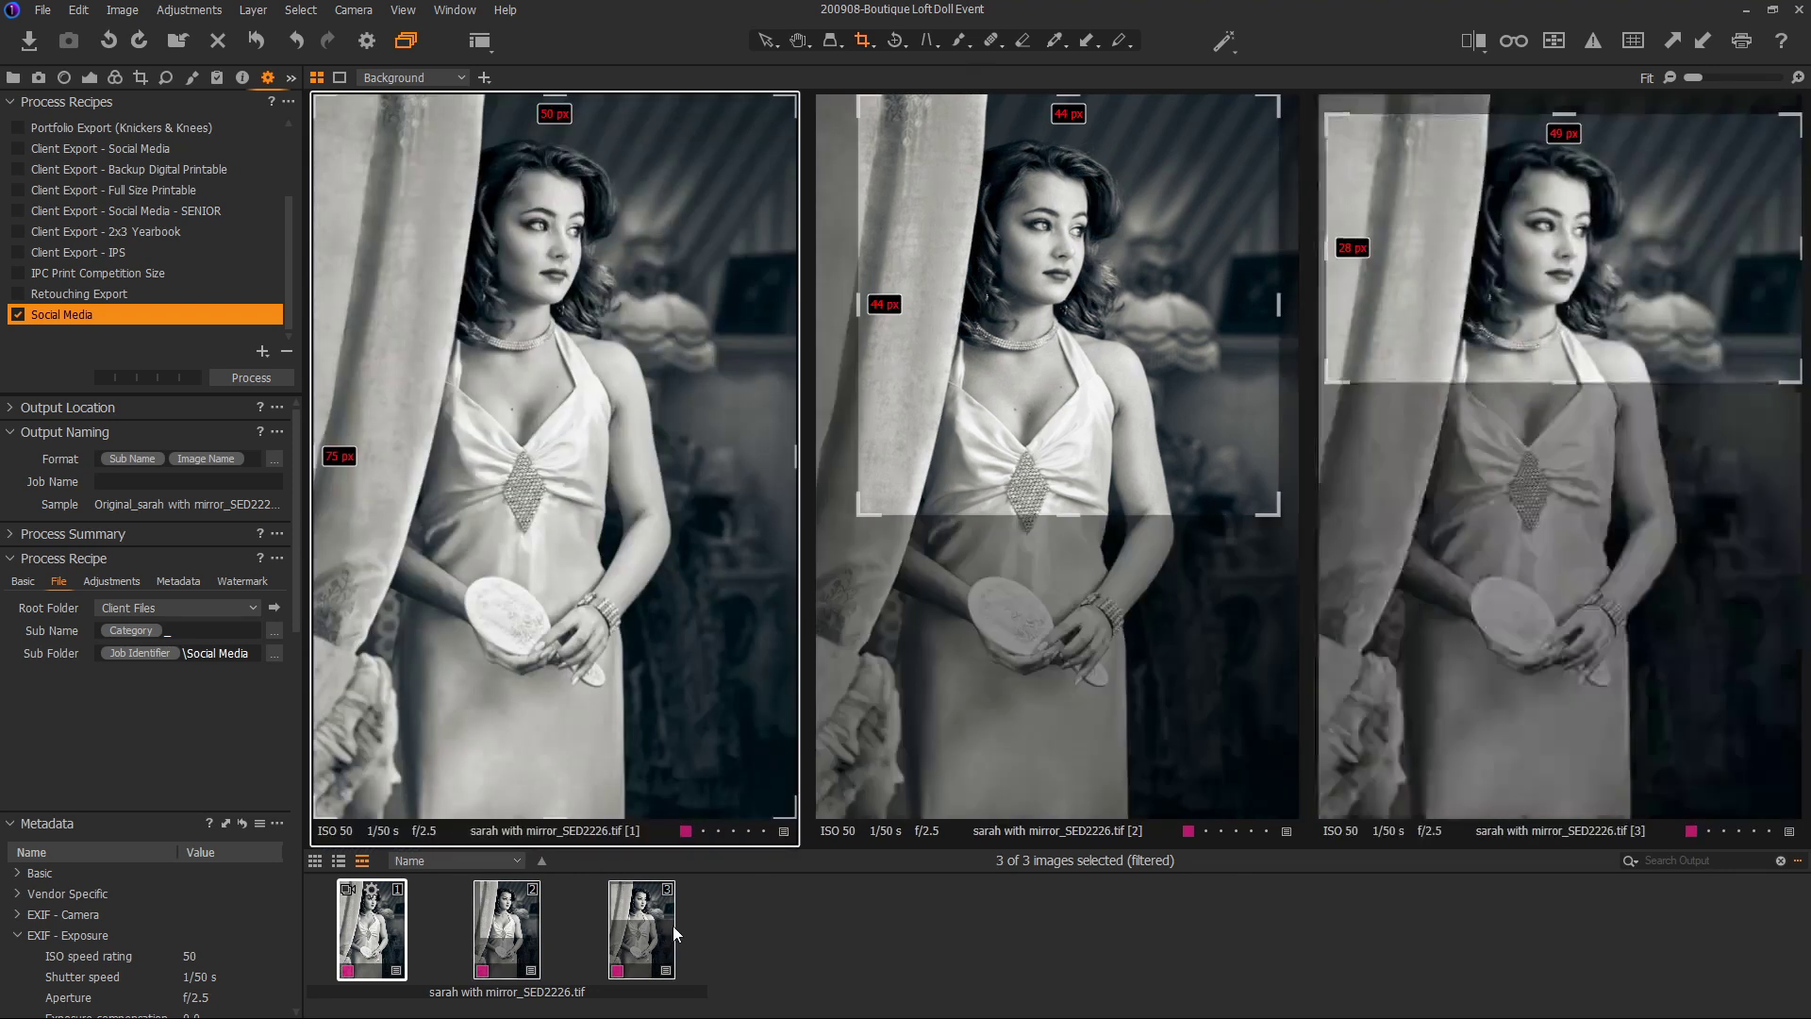
left_click(252, 377)
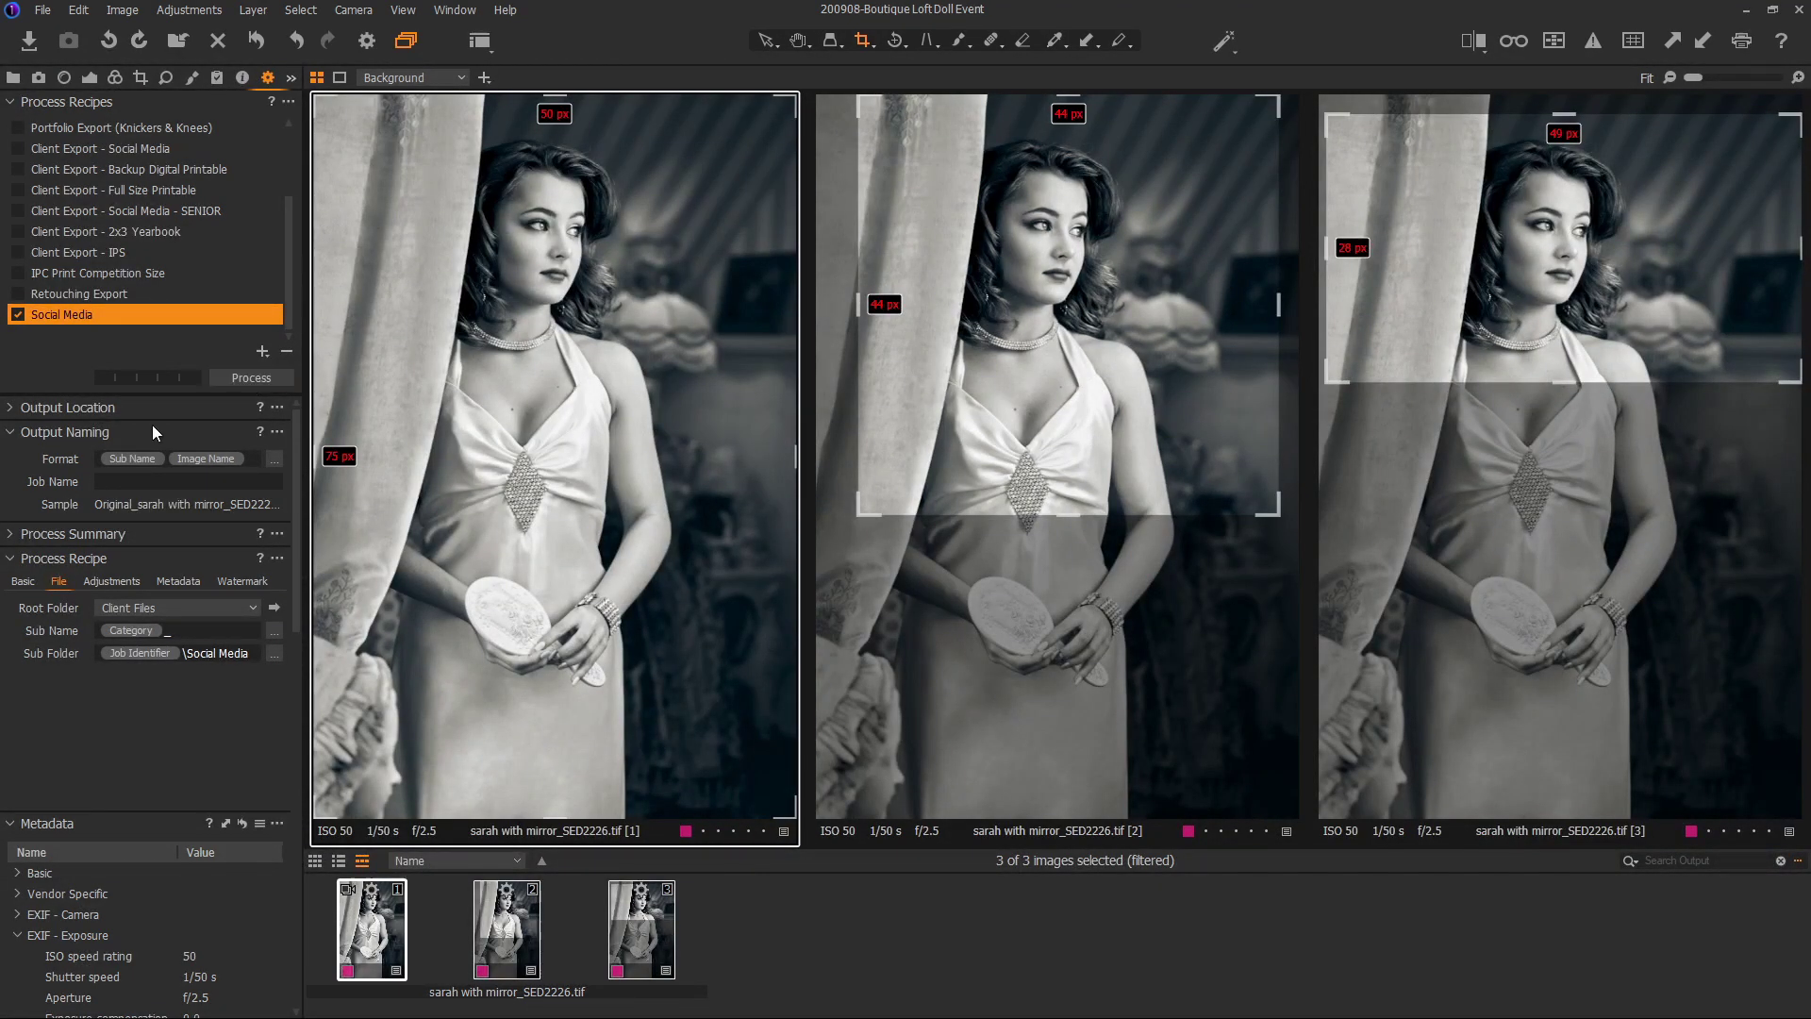
left_click(277, 610)
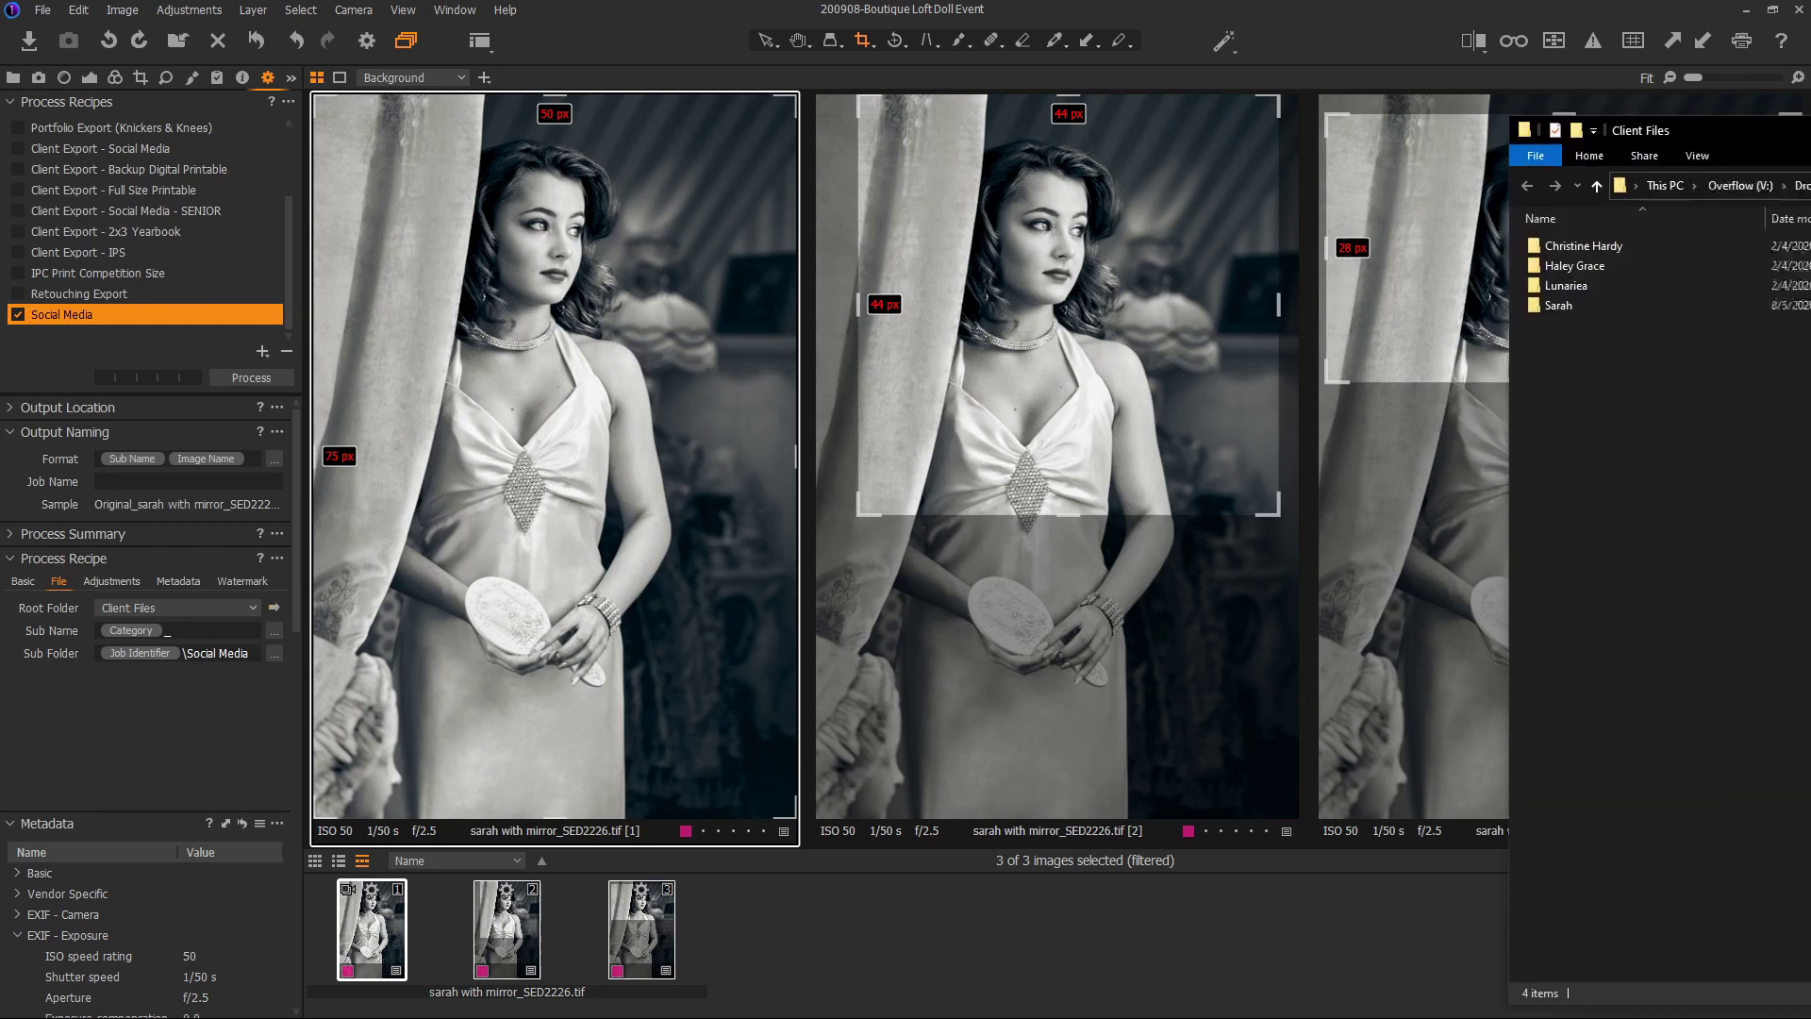
left_click_drag(898, 79, 817, 105)
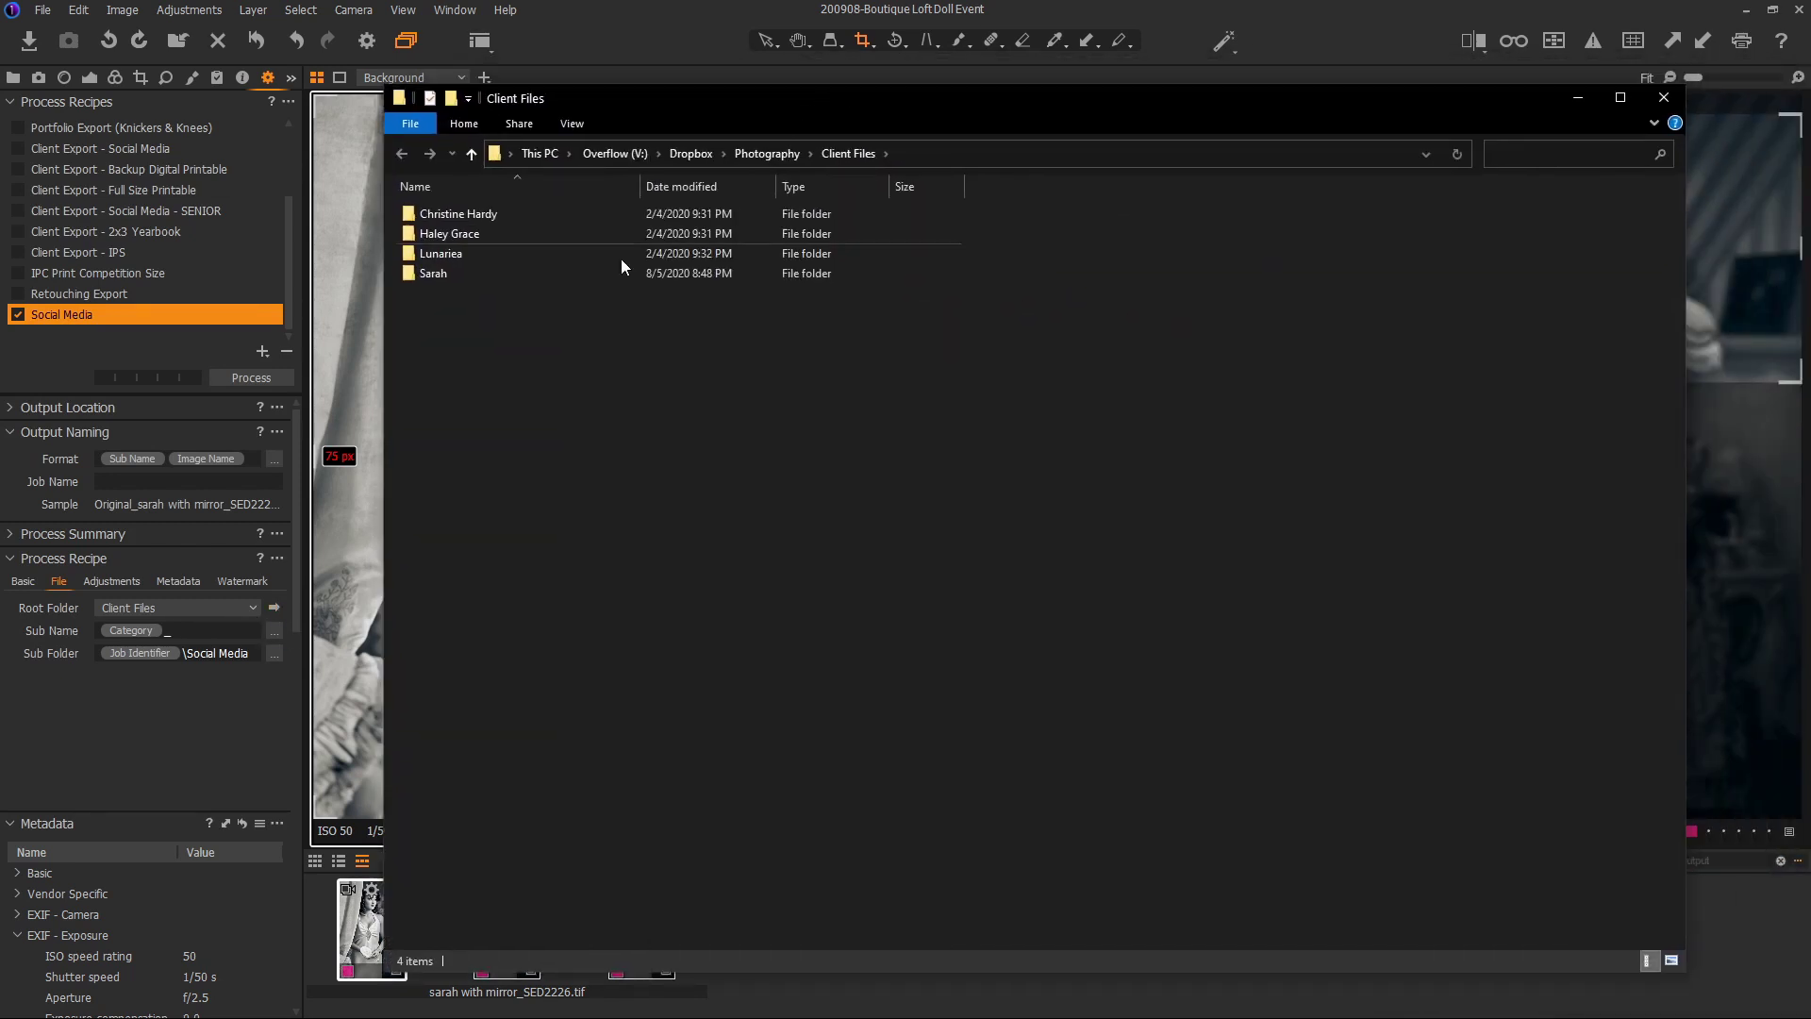
double_click(427, 275)
double_click(452, 216)
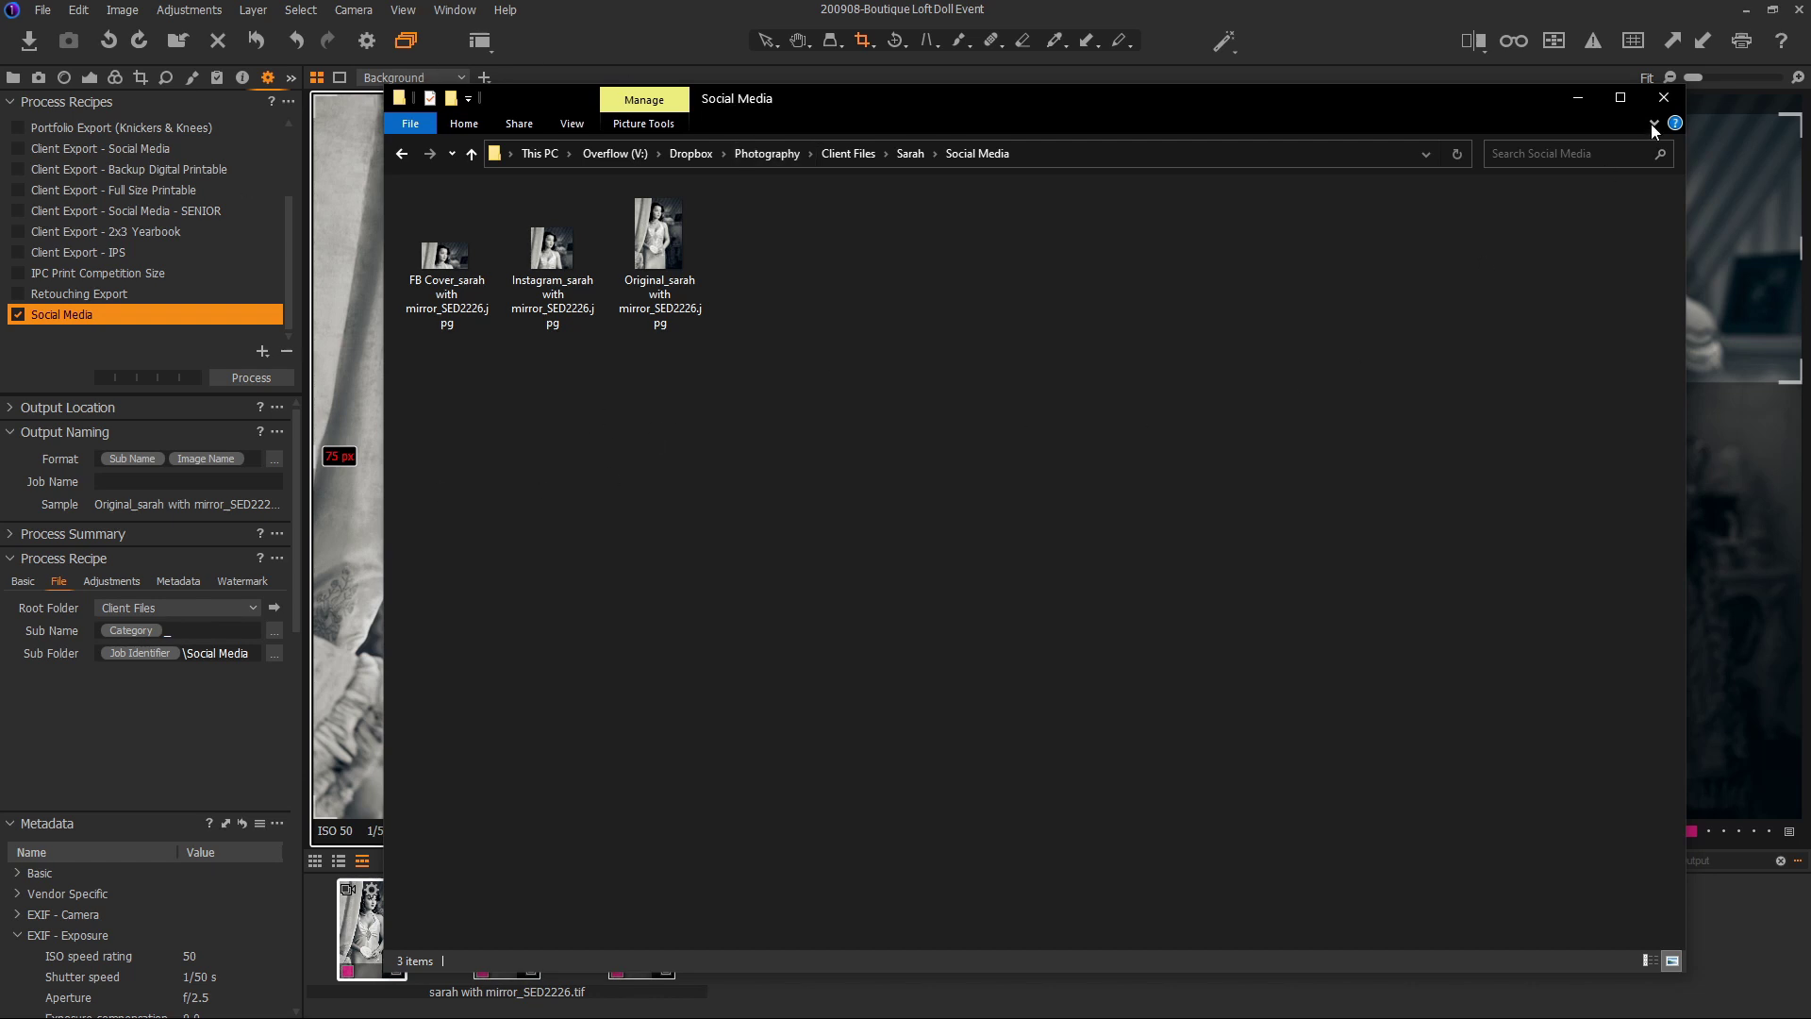
left_click(1666, 99)
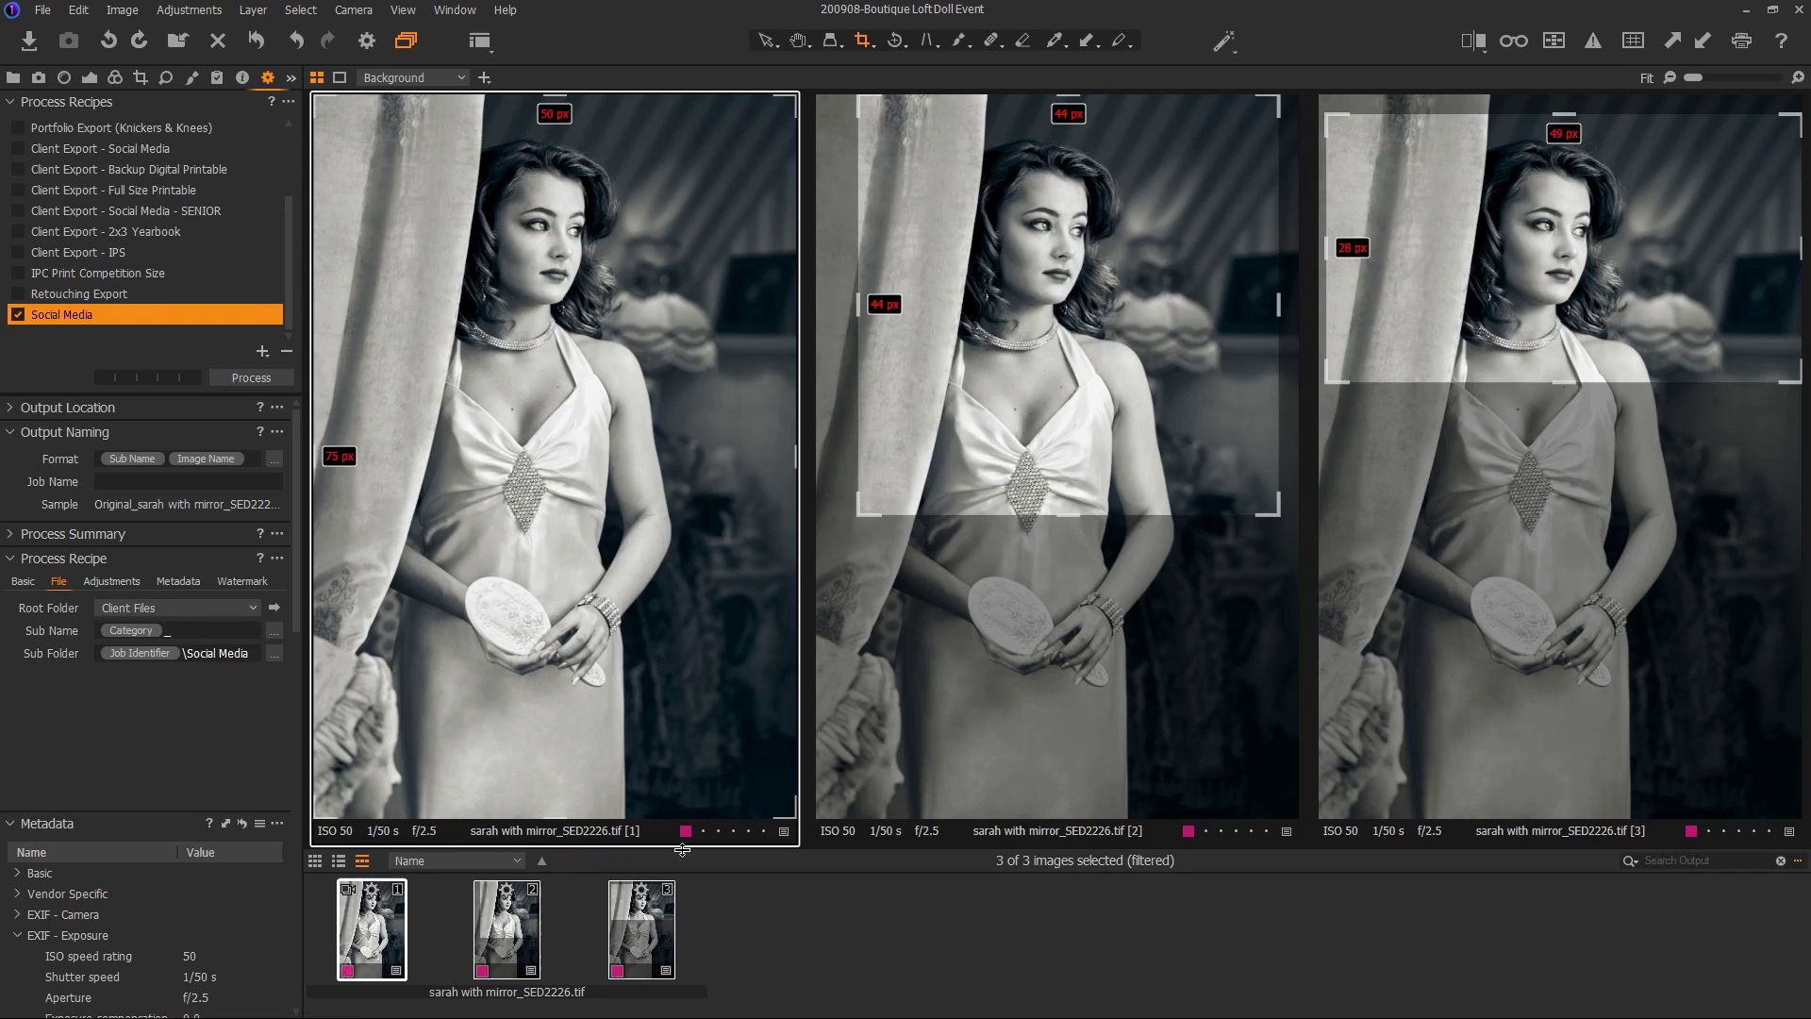
In the Sub Name format, add then remove Dimensions, and add Variant Position after the category.
left_click(273, 630)
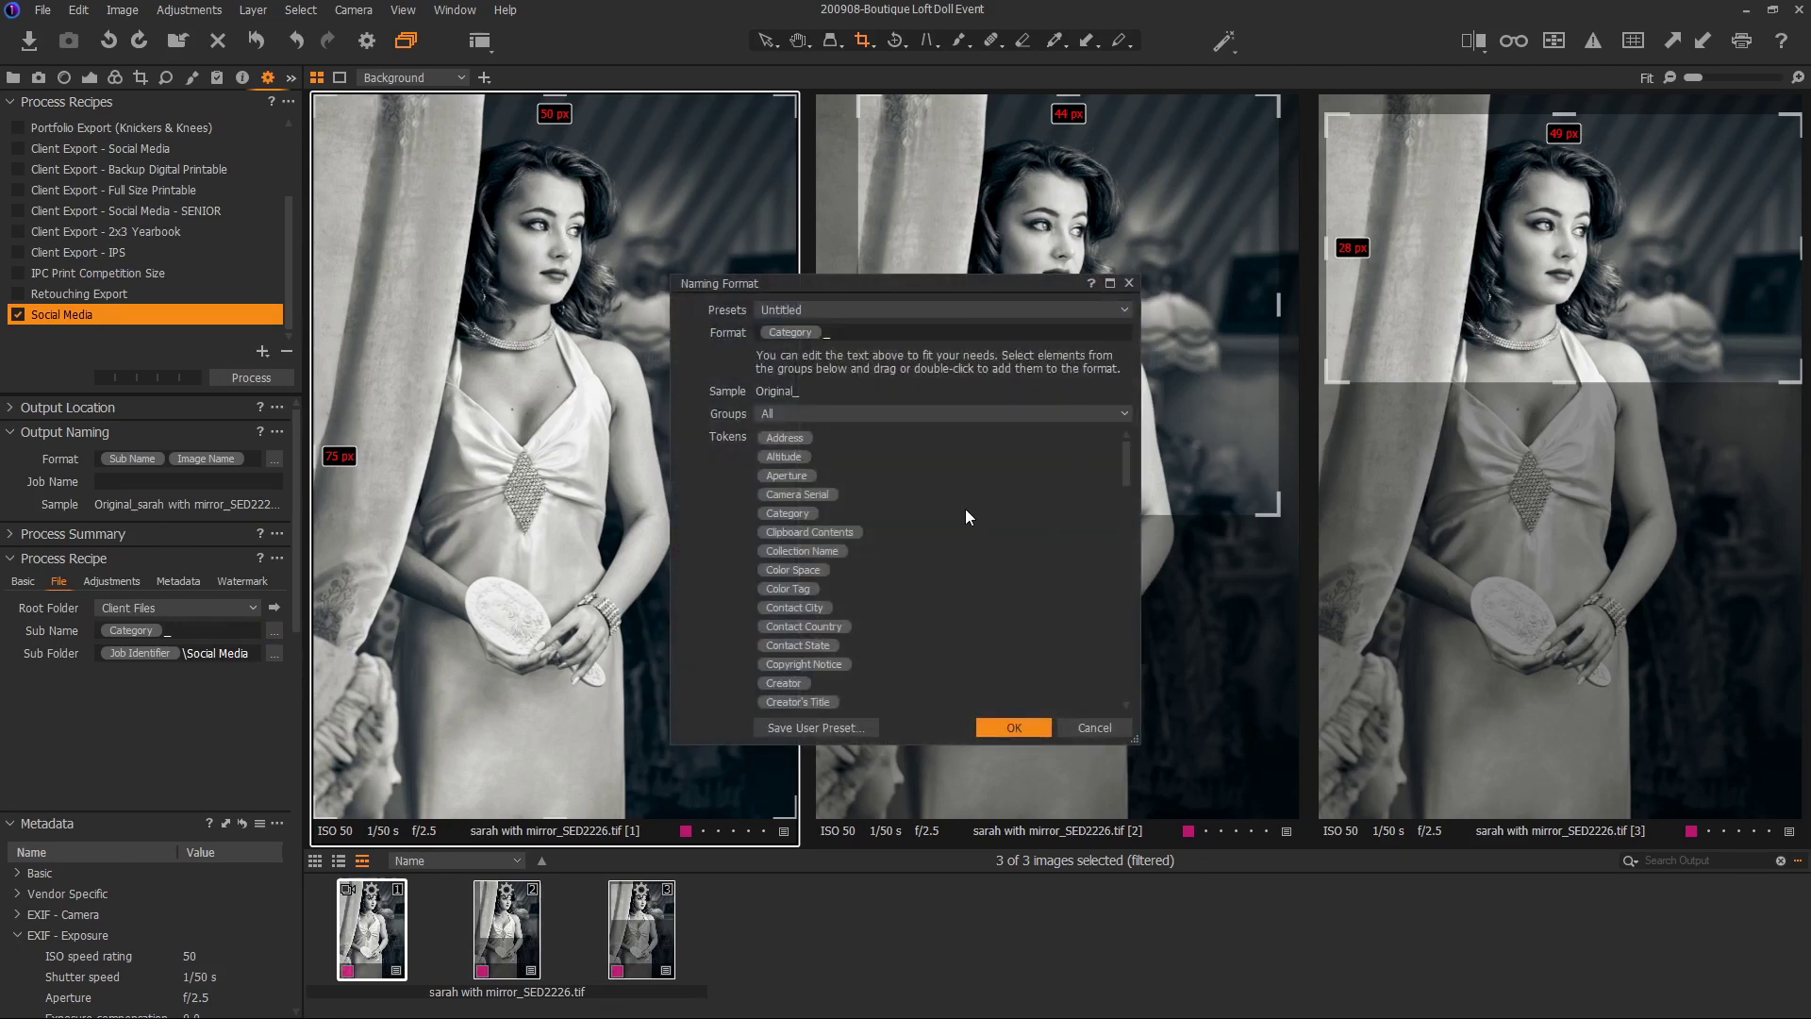
scroll(940, 554, "down", 5)
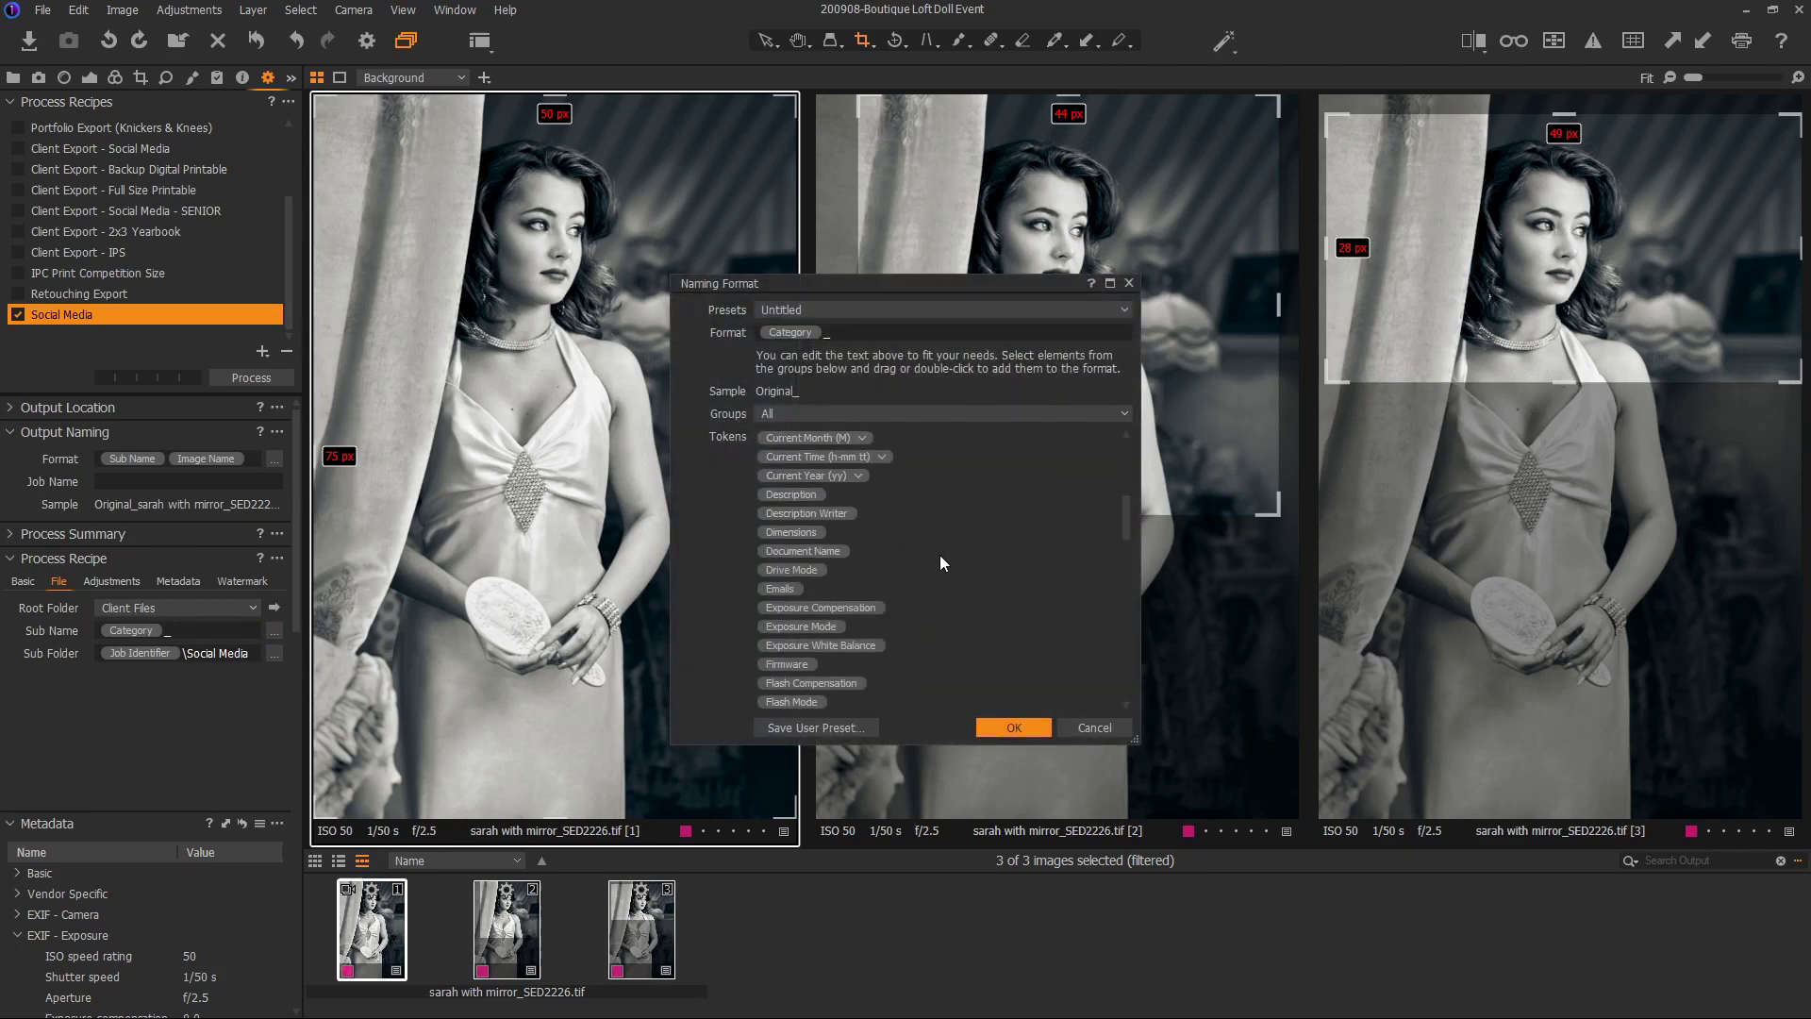
double_click(796, 529)
key("BackSpace")
left_click_drag(1128, 504, 1128, 677)
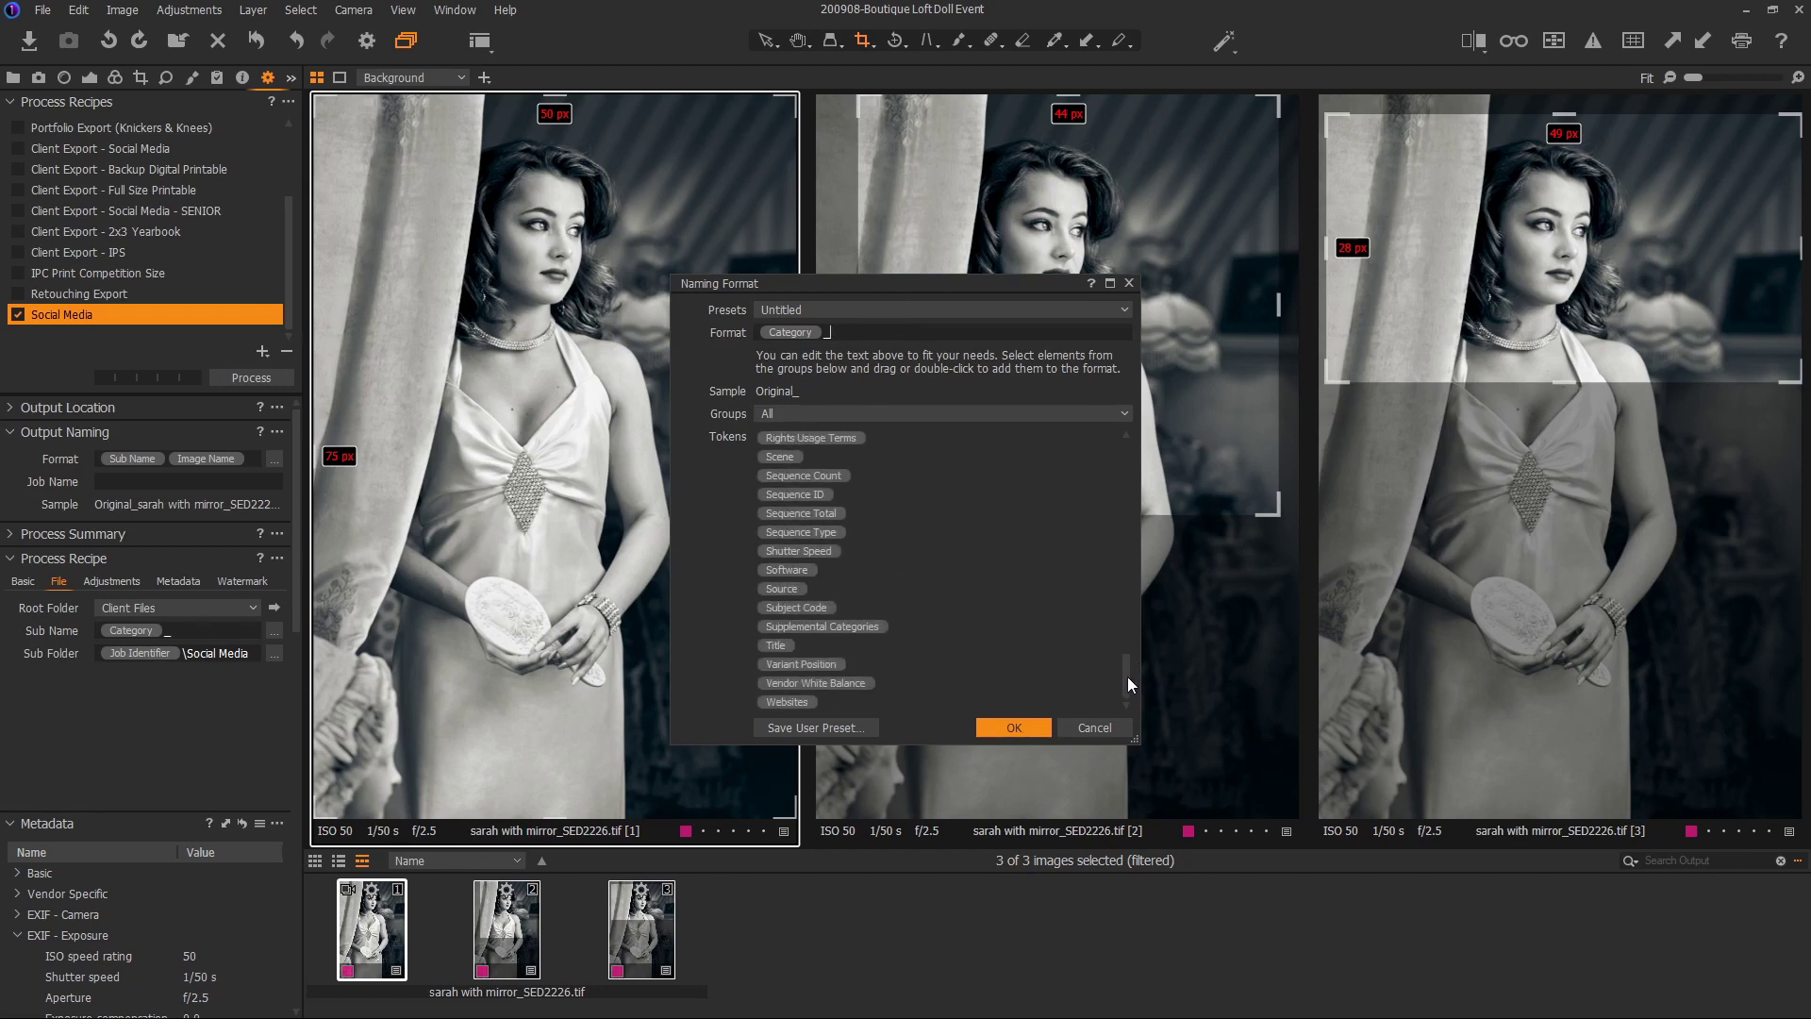
double_click(800, 664)
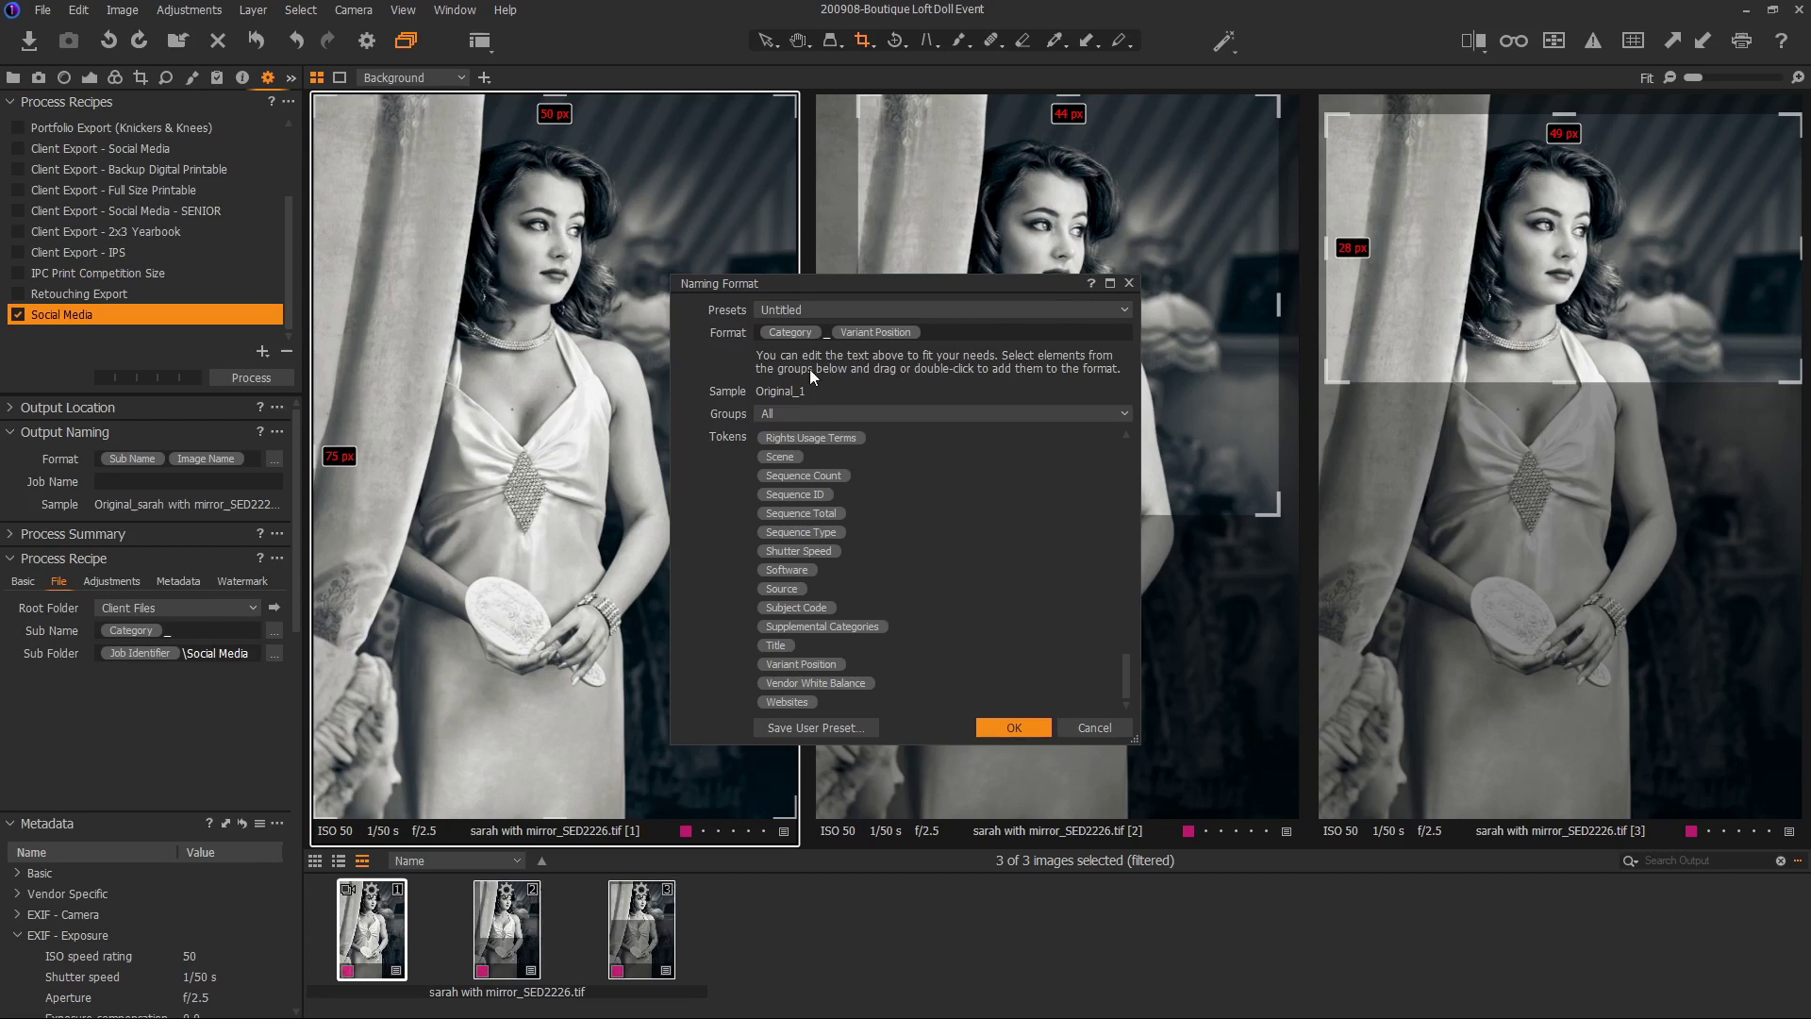
Cancel the Naming Format dialog, keeping the Category-plus-underscore Sub Name.
left_click(1095, 727)
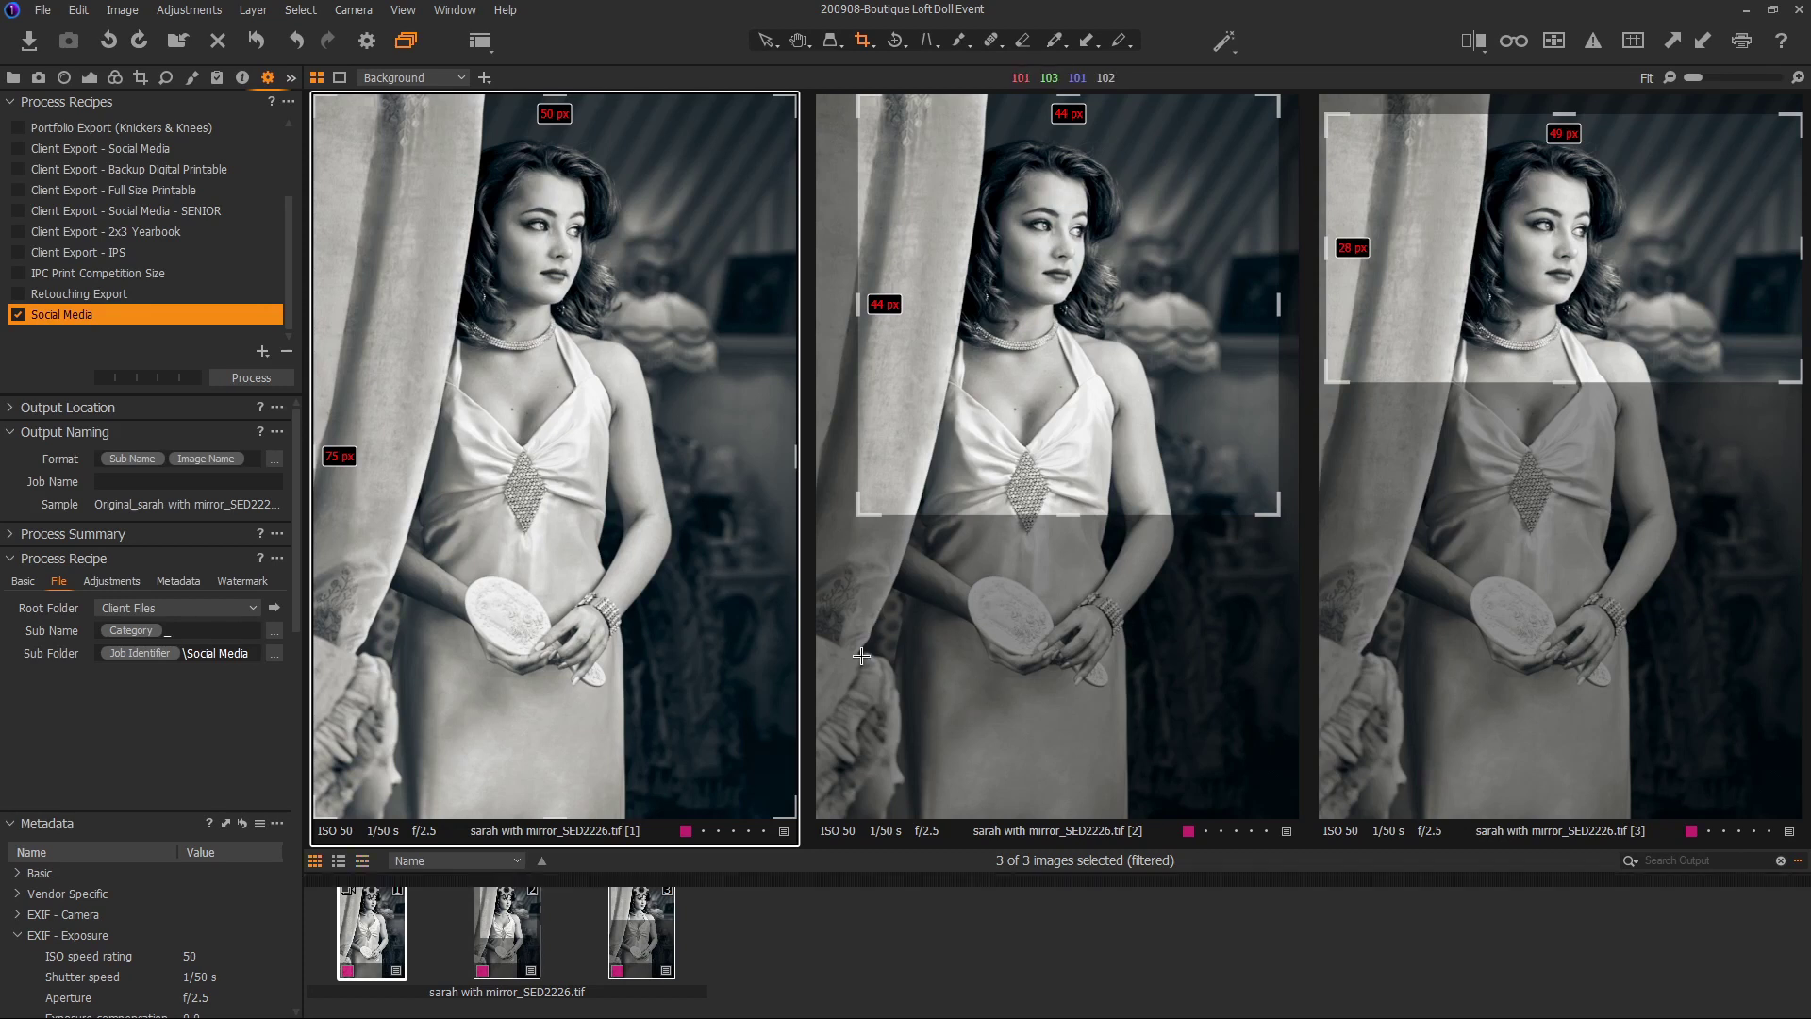
Hide the Viewer with Ctrl+Alt+V so the three variants fill the Browser as thumbnails.
key("ctrl+alt+v")
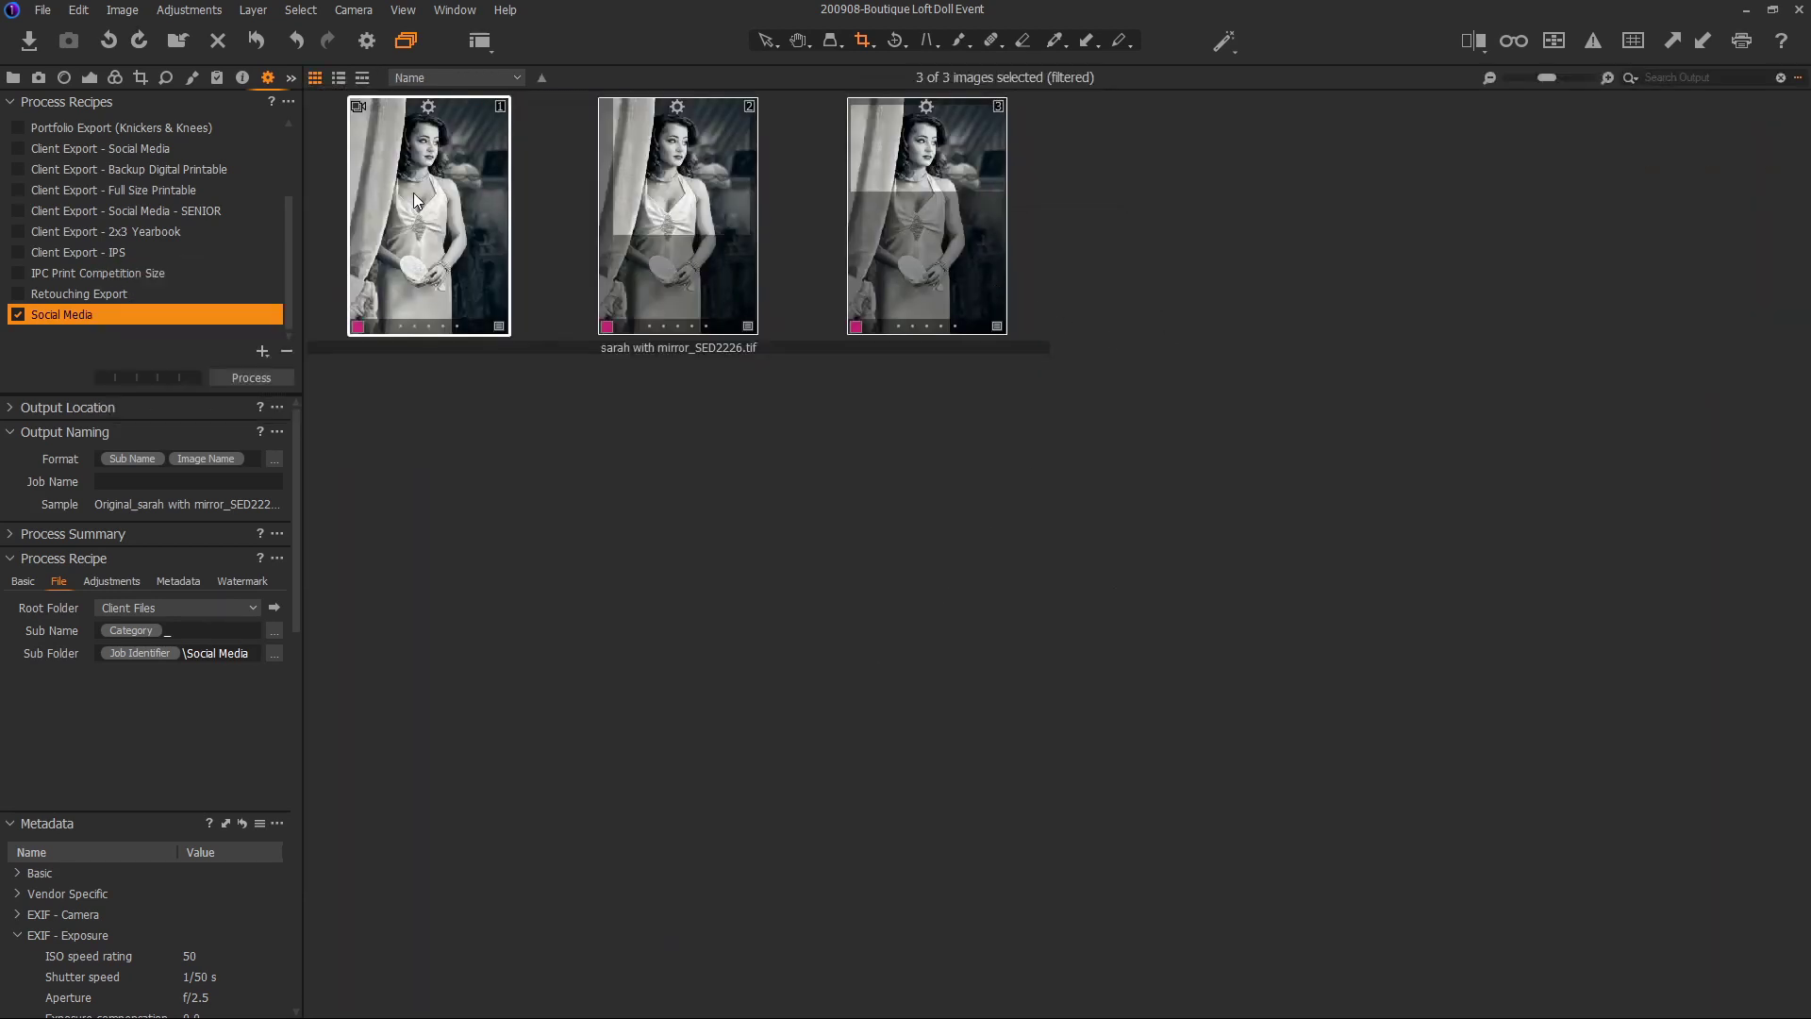